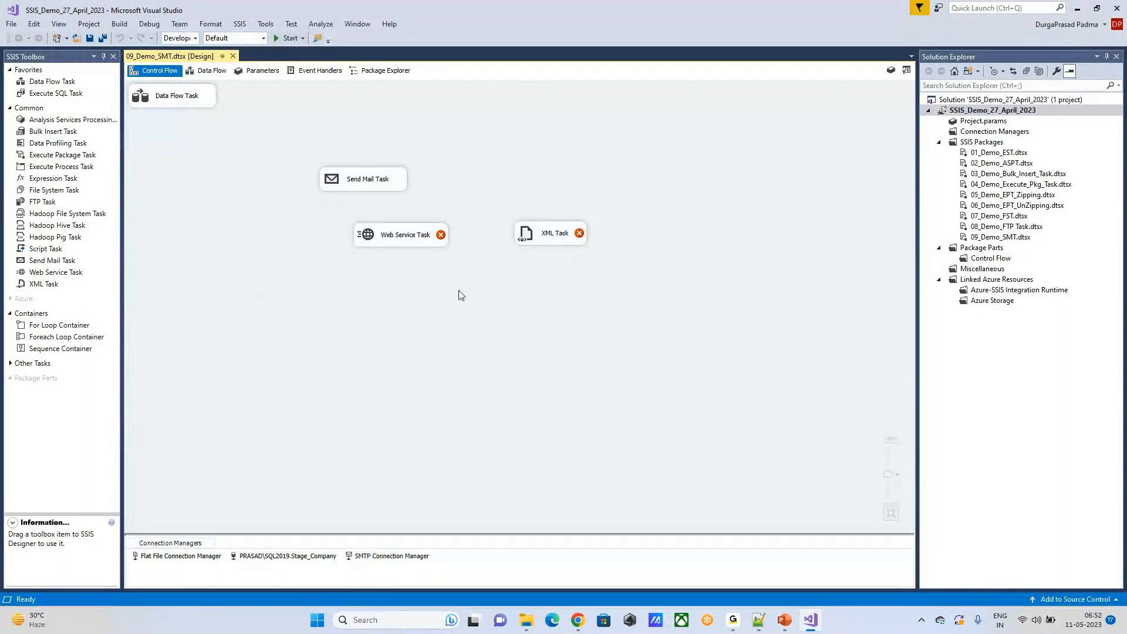
Step: Open the Data Flow Task and examine the descriptions of the ADO NET, CDC, Excel, Flat File, OLE DB and Raw File sources
{"action": "double_click", "coordinate": [184, 99]}
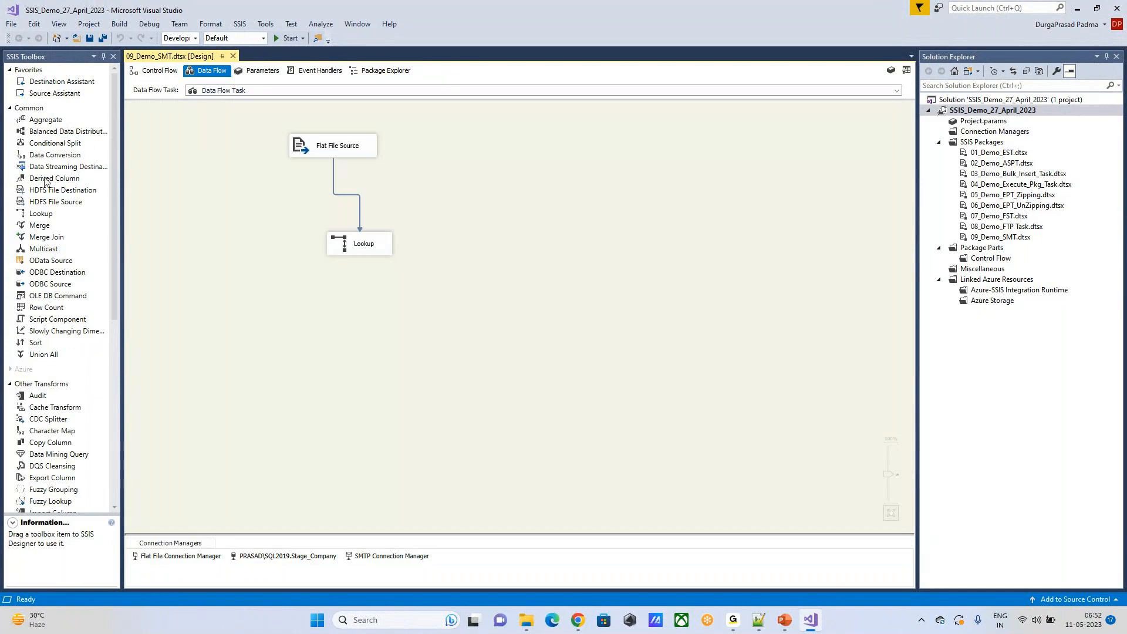
{"action": "scroll", "coordinate": [47, 235], "scroll_direction": "down", "scroll_amount": 9}
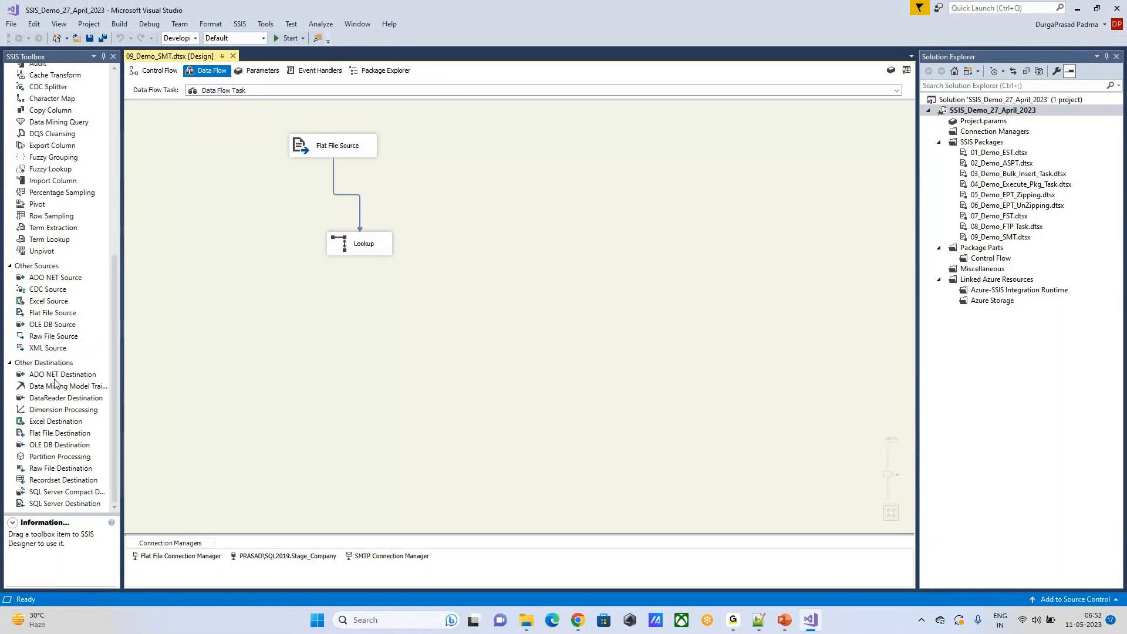
{"action": "scroll", "coordinate": [69, 288], "scroll_direction": "up", "scroll_amount": 4}
{"action": "scroll", "coordinate": [69, 288], "scroll_direction": "down", "scroll_amount": 4}
{"action": "left_click", "coordinate": [59, 280]}
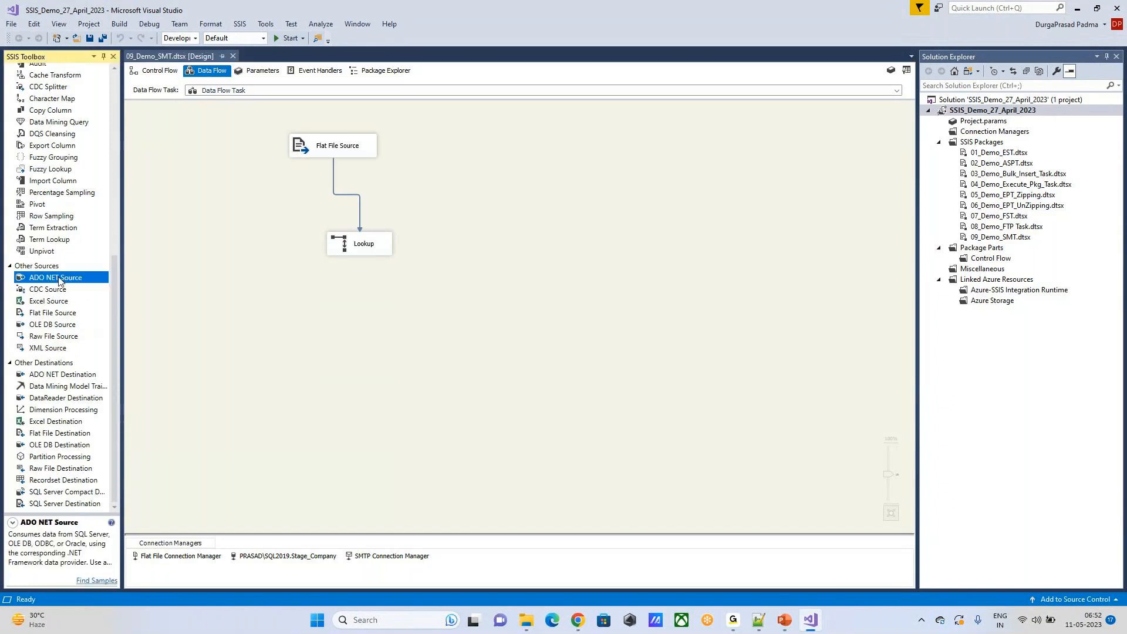
{"action": "left_click", "coordinate": [46, 291]}
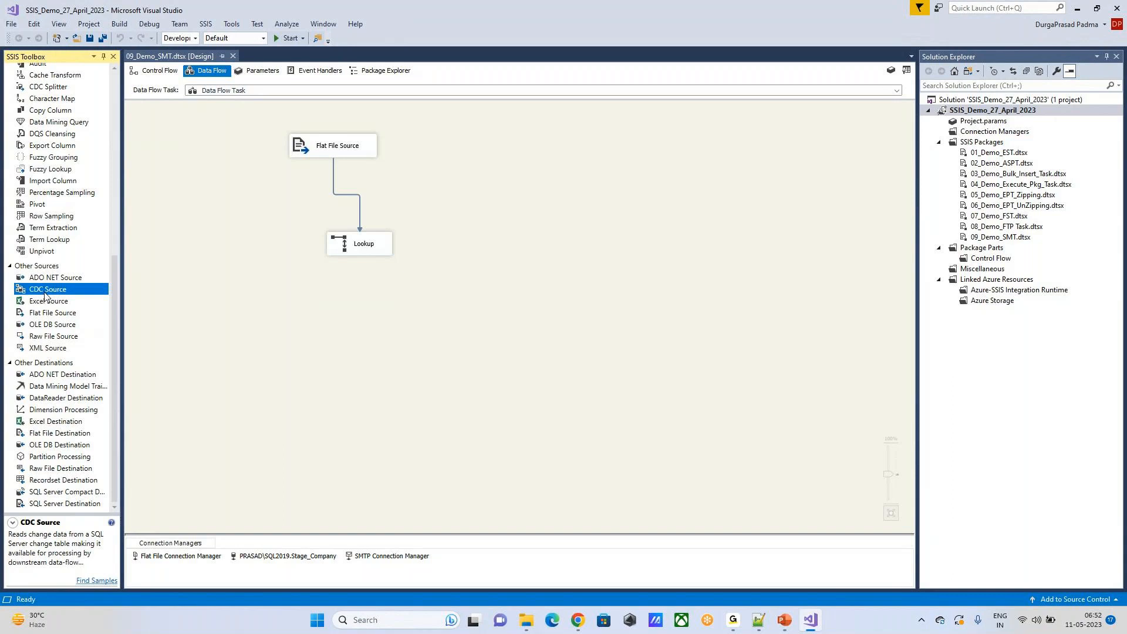
{"action": "left_click", "coordinate": [45, 302]}
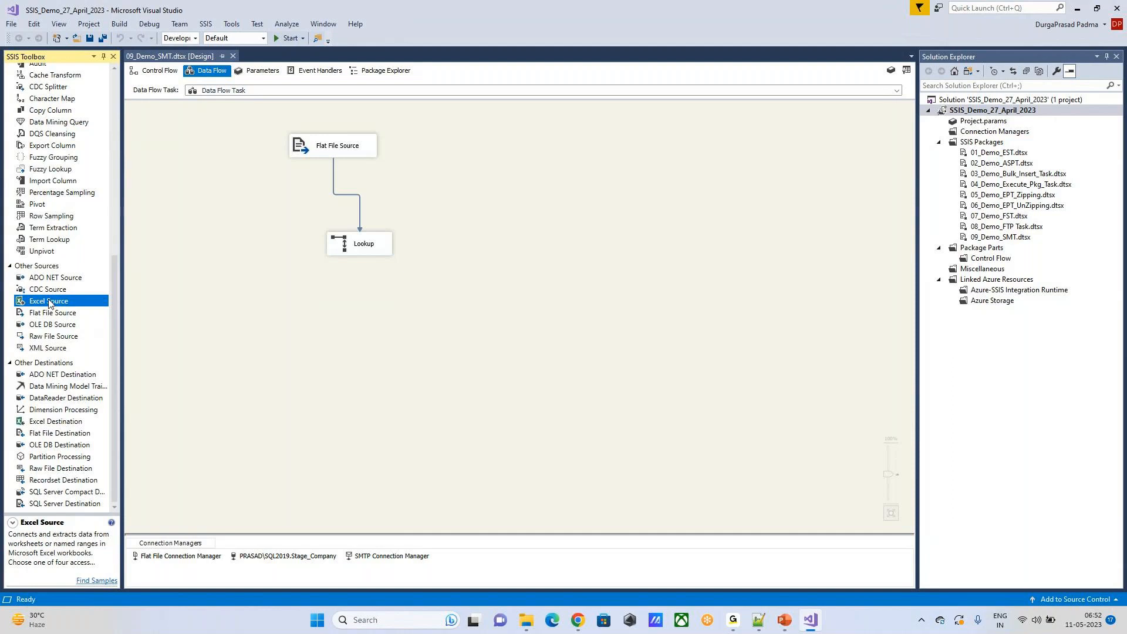
{"action": "left_click", "coordinate": [48, 315]}
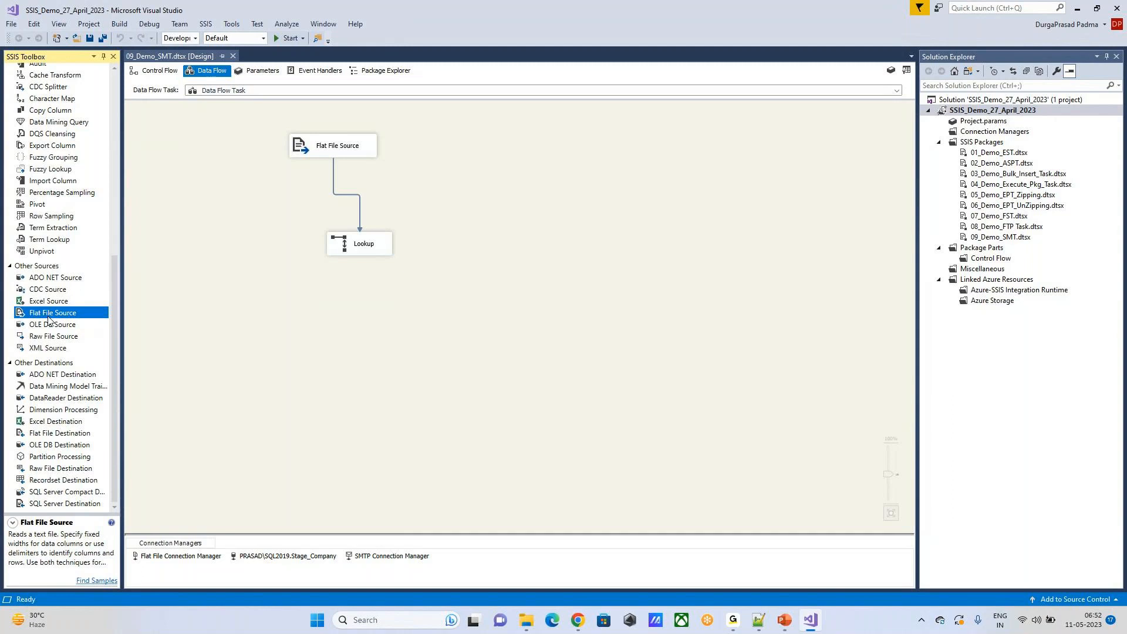
{"action": "left_click", "coordinate": [50, 329]}
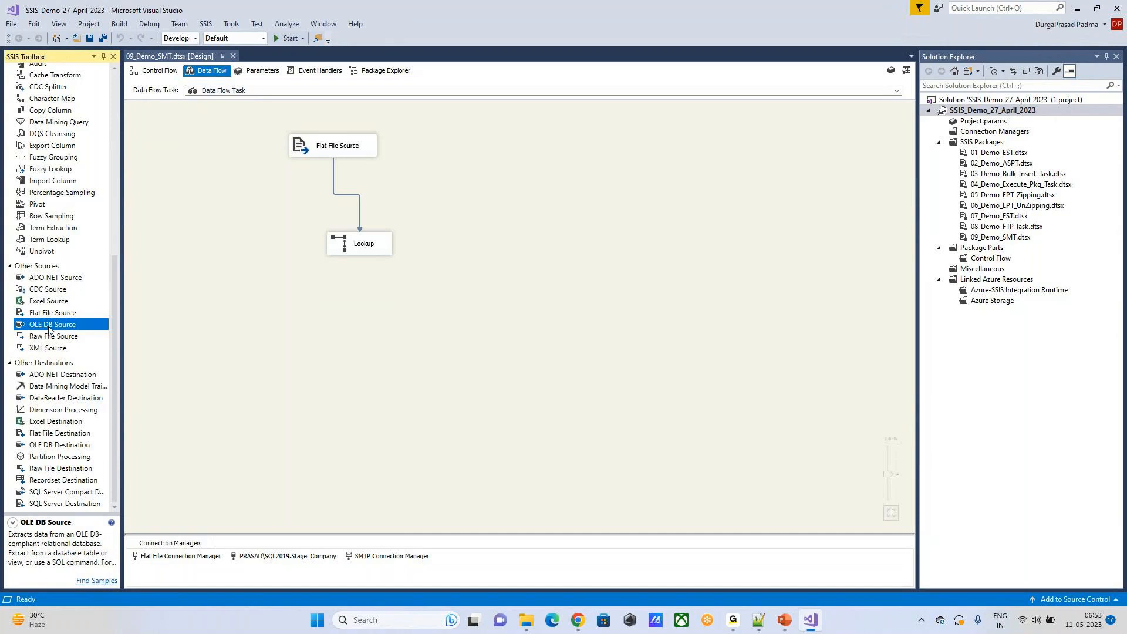
{"action": "left_click", "coordinate": [50, 339]}
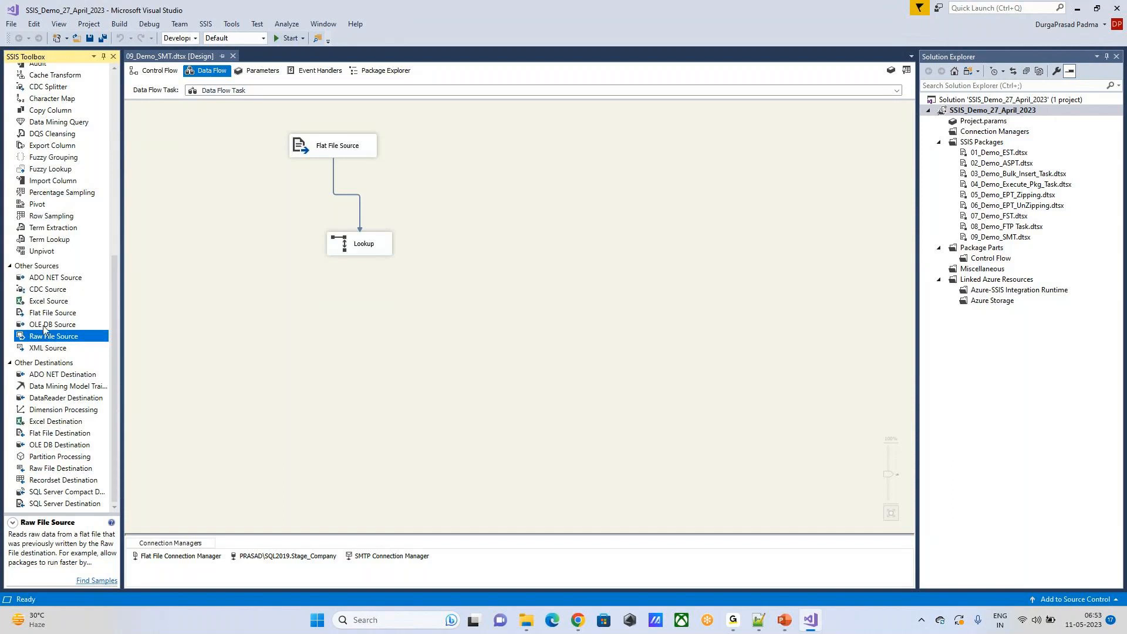
Step: Compare the descriptions of the neighbouring data flow sources, finishing on XML Source
{"action": "key", "text": "Up"}
{"action": "key", "text": "Up"}
{"action": "key", "text": "Up"}
{"action": "key", "text": "Down"}
{"action": "key", "text": "Down"}
{"action": "key", "text": "Down"}
{"action": "key", "text": "Up"}
{"action": "key", "text": "Down"}
{"action": "key", "text": "Down"}
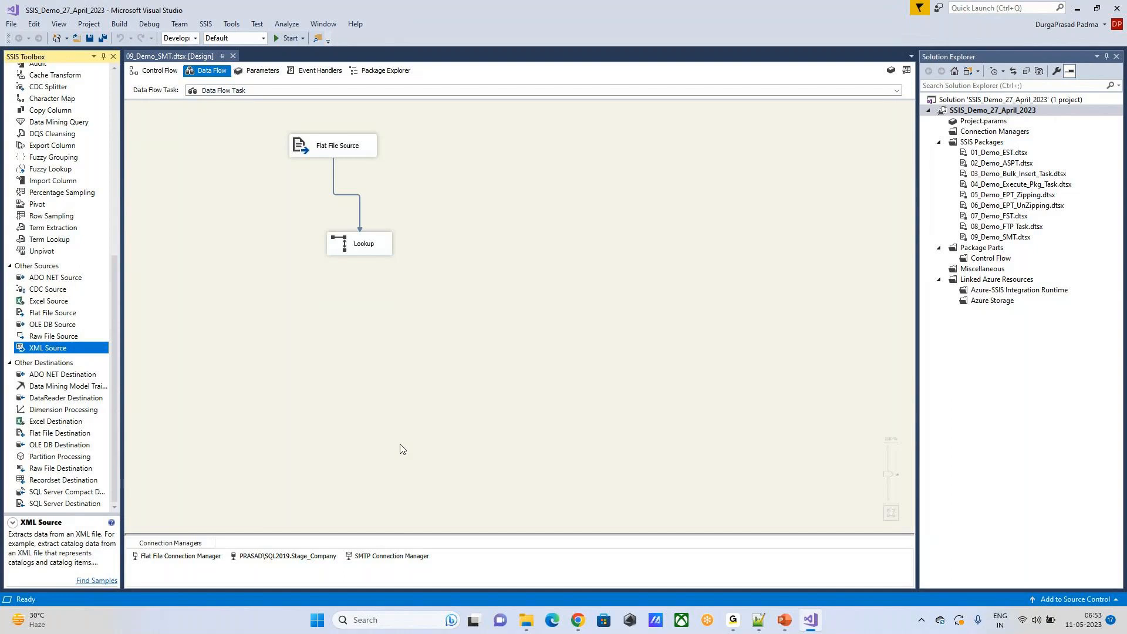
Step: Open a new Notepad document and start the sample XML with an opening <Emp> tag
{"action": "left_click", "coordinate": [379, 623]}
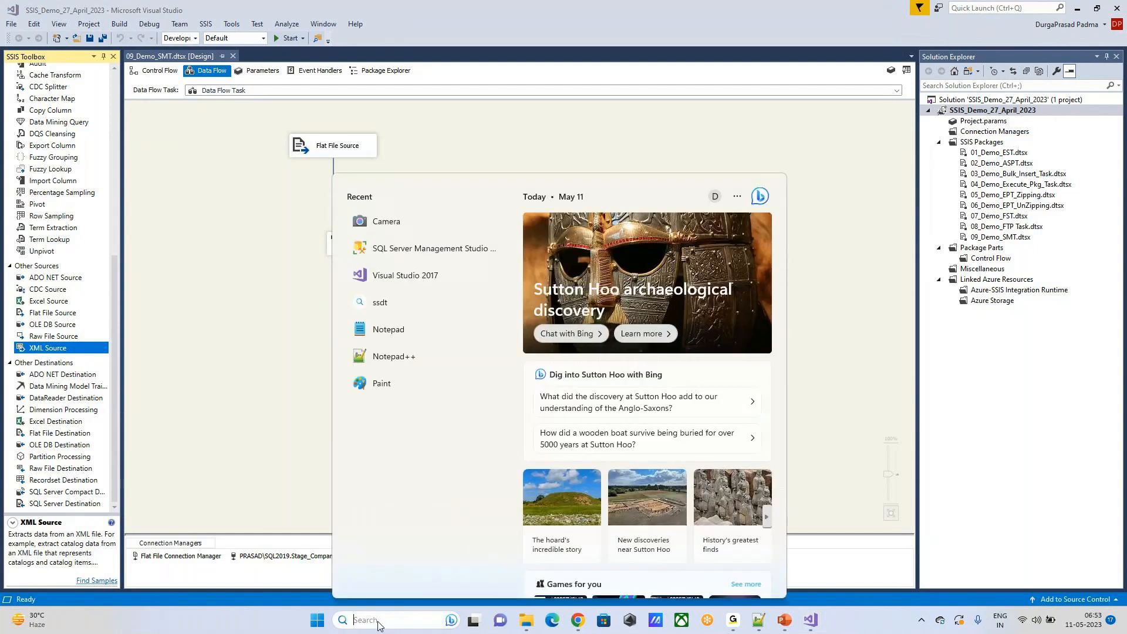
{"action": "left_click", "coordinate": [409, 331]}
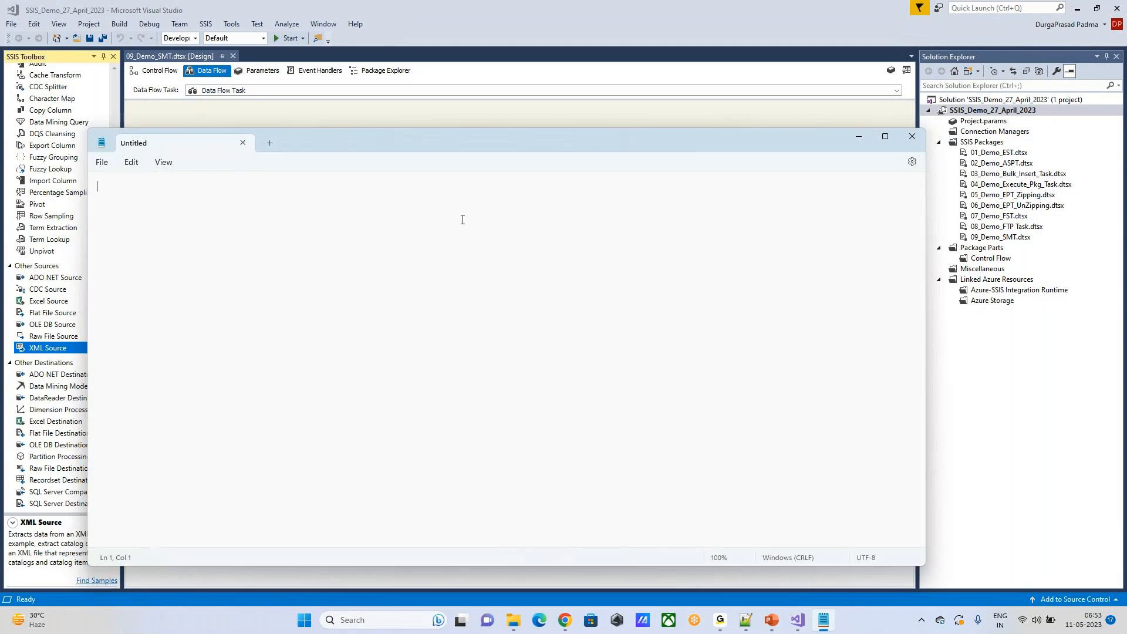
{"action": "type", "text": "<Emp?"}
{"action": "key", "text": "BackSpace"}
{"action": "type", "text": ">"}
{"action": "key", "text": "Return"}
Step: Add the first employee's <id>101</id> element and a <name> element holding the employee's first name, with correct closing tags
{"action": "type", "text": "<id"}
{"action": "type", "text": ">101"}
{"action": "type", "text": "<"}
{"action": "type", "text": "id"}
{"action": "type", "text": "<name"}
{"action": "type", "text": "Ram"}
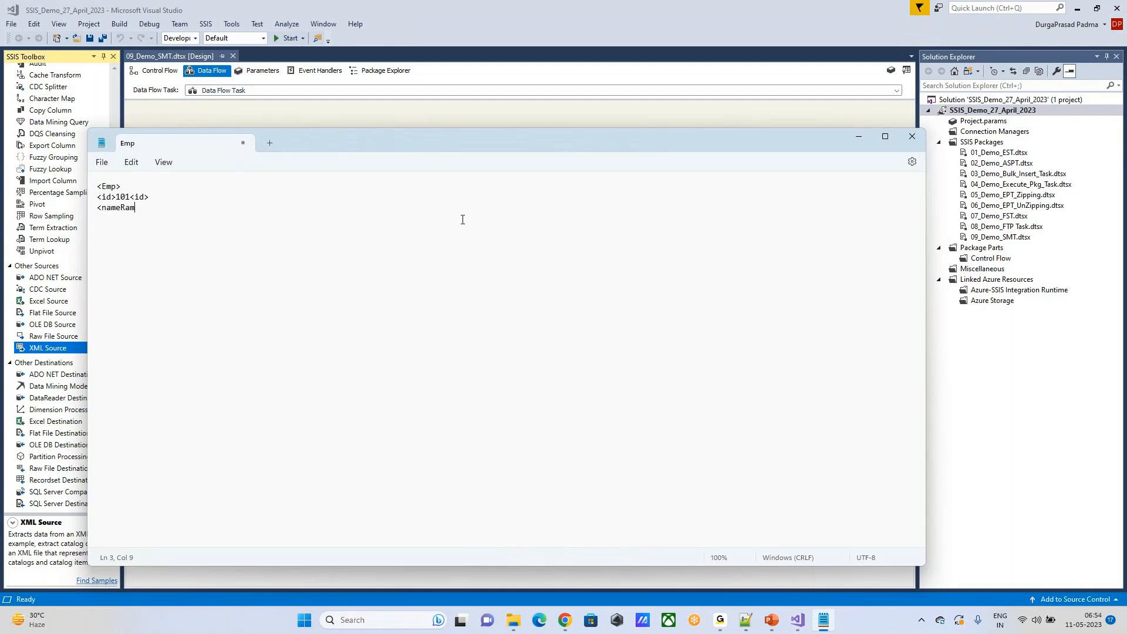
{"action": "type", "text": "<"}
{"action": "type", "text": "/"}
{"action": "key", "text": "Down"}
{"action": "type", "text": "/name>"}
{"action": "type", "text": ">"}
Step: Add the first employee's salary element as <Sal>1000</sal>
{"action": "key", "text": "Return"}
{"action": "type", "text": "<Sala"}
{"action": "key", "text": "BackSpace"}
{"action": "type", "text": ">1000</sal?"}
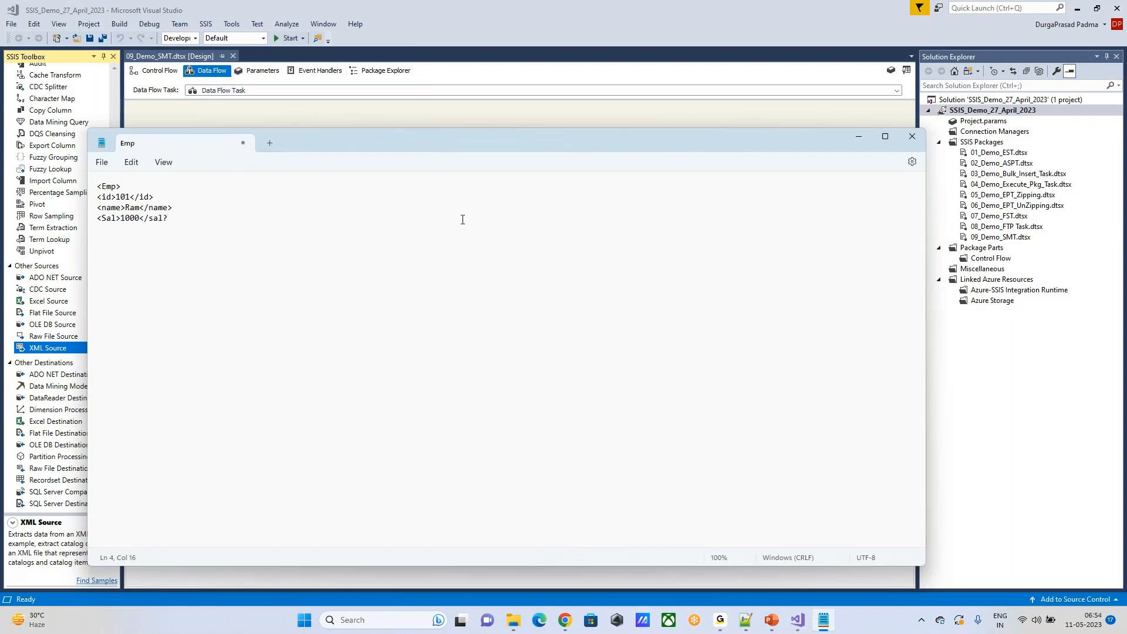
{"action": "key", "text": "BackSpace"}
{"action": "type", "text": ">"}
{"action": "key", "text": "Return"}
{"action": "type", "text": "<id>102</id>"}
Step: Start a second employee record below a blank line with <id>102</id>
{"action": "key", "text": "Return"}
Step: Add the second employee's first name in a <name> element closed with </Name>
{"action": "type", "text": "<name>Anu</Name> <"}
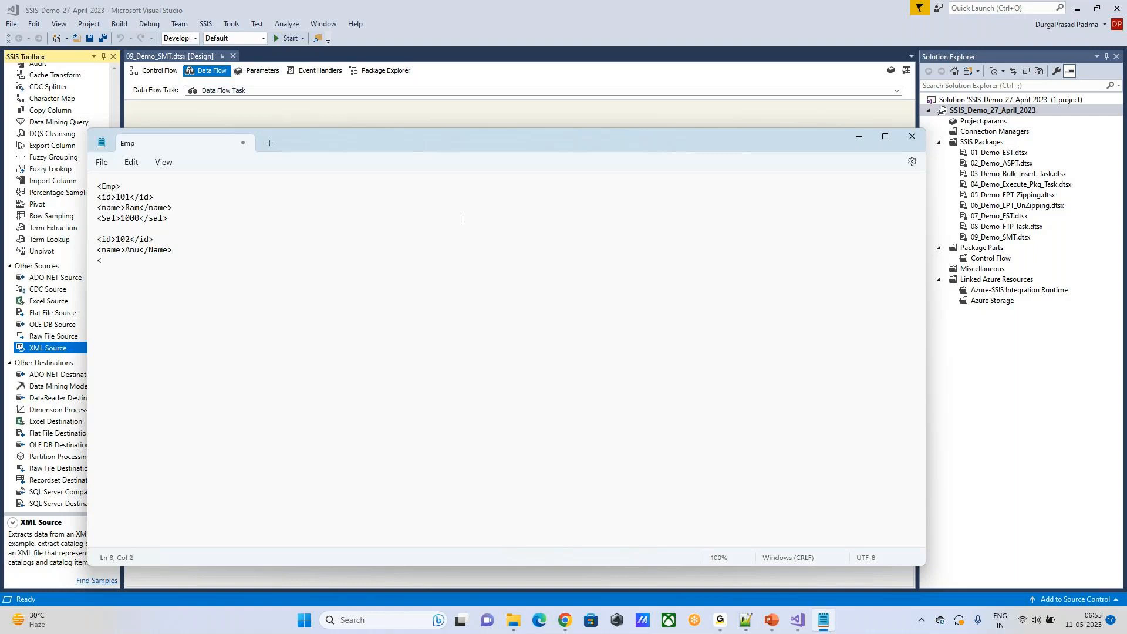
{"action": "type", "text": "Sal>2000</Sal>"}
Step: Add the second employee's salary element as <Sal>2000</Sal>
{"action": "key", "text": "Return"}
Step: Highlight the employee records, then the entire XML text, to review the tag structure
{"action": "left_click_drag", "start_coordinate": [190, 267], "coordinate": [97, 197]}
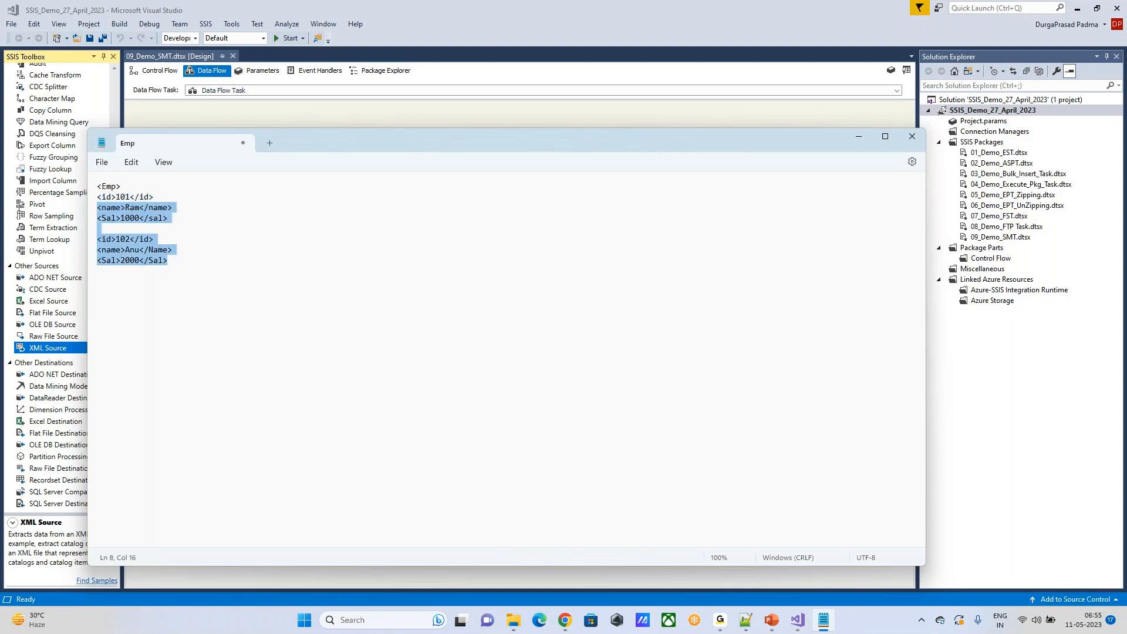
{"action": "left_click", "coordinate": [239, 296]}
{"action": "left_click_drag", "start_coordinate": [301, 286], "coordinate": [44, 200]}
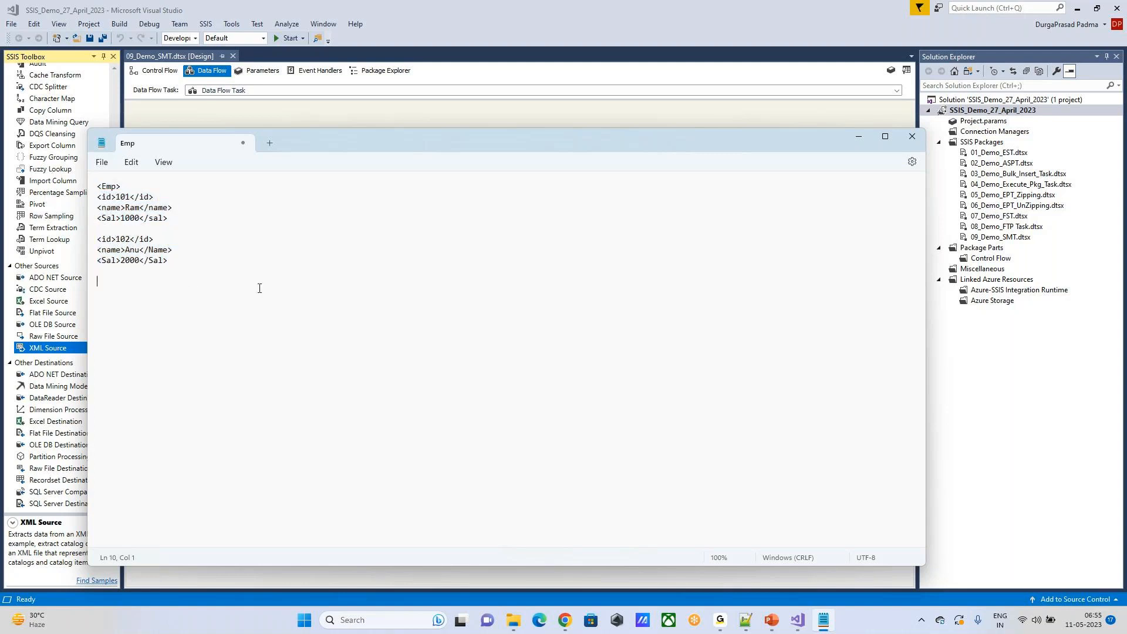
{"action": "left_click_drag", "start_coordinate": [260, 289], "coordinate": [91, 200]}
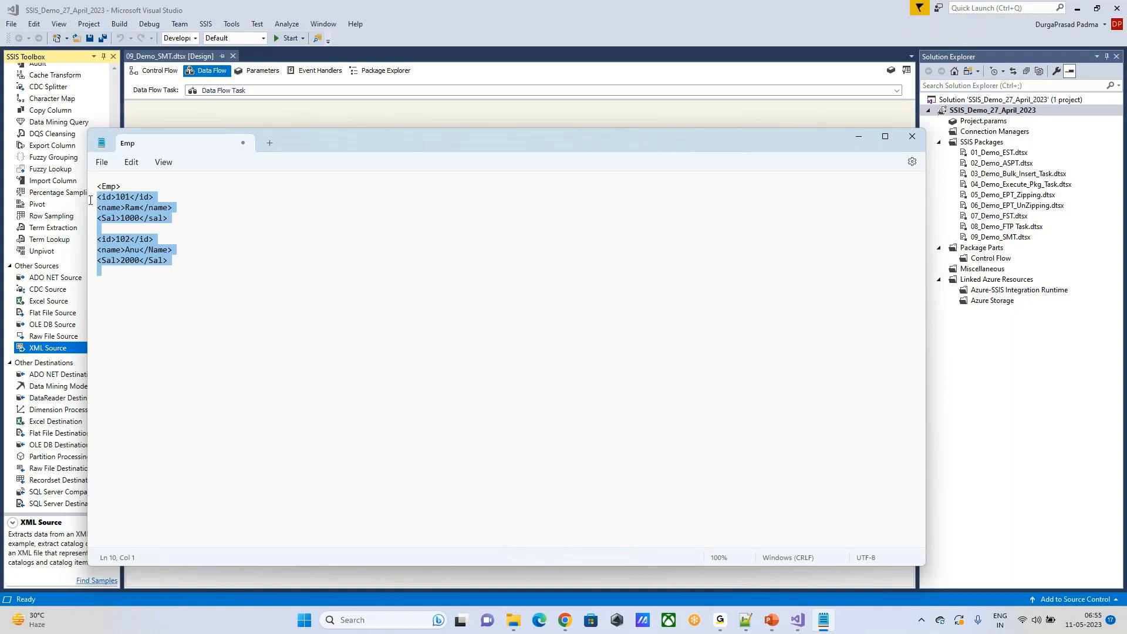
{"action": "left_click", "coordinate": [196, 260]}
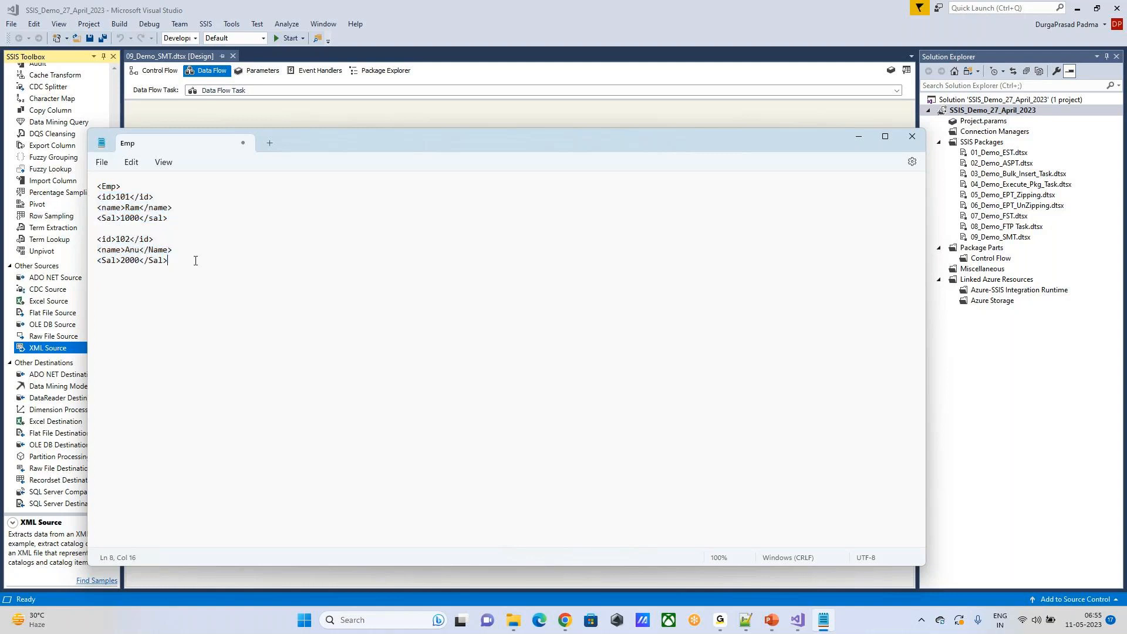
{"action": "left_click_drag", "start_coordinate": [168, 207], "coordinate": [235, 206]}
{"action": "left_click_drag", "start_coordinate": [184, 261], "coordinate": [102, 196]}
{"action": "left_click", "coordinate": [188, 250]}
{"action": "key", "text": "ctrl+a"}
{"action": "left_click", "coordinate": [219, 269]}
{"action": "key", "text": "ctrl+a"}
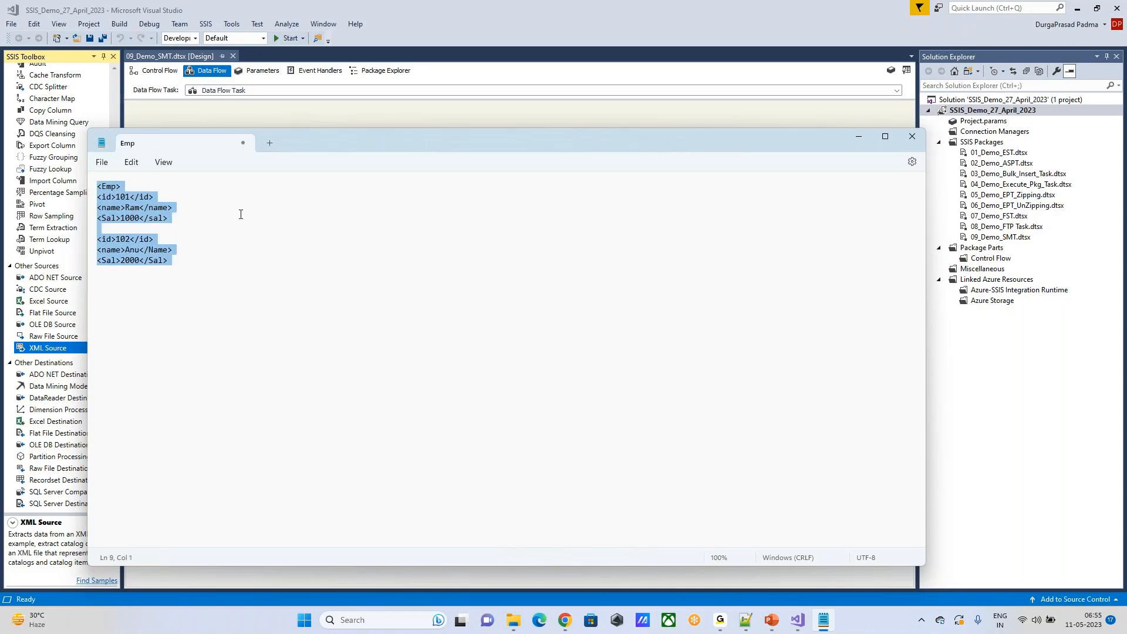
Step: Close the XML with an </Emp> tag below the second employee record
{"action": "left_click", "coordinate": [226, 280]}
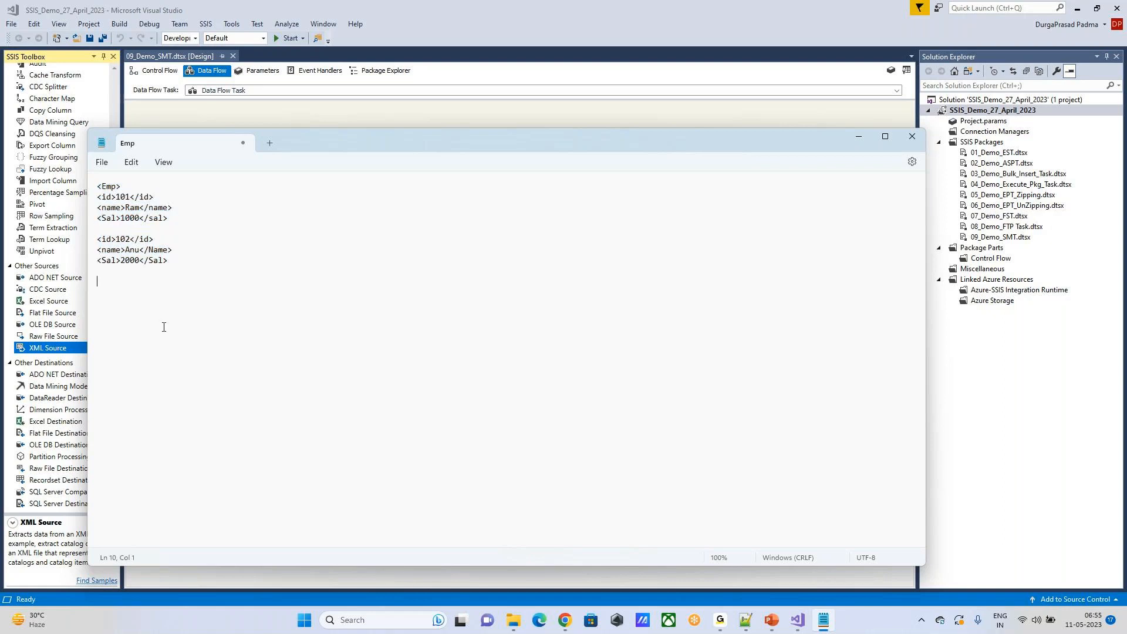
{"action": "type", "text": "</Emp"}
{"action": "key", "text": "ctrl+a"}
{"action": "left_click", "coordinate": [360, 318]}
Step: Start saving the document with the Downloads folder selected and the file name entered as Emp.xm
{"action": "left_click", "coordinate": [104, 165]}
{"action": "left_click", "coordinate": [116, 261]}
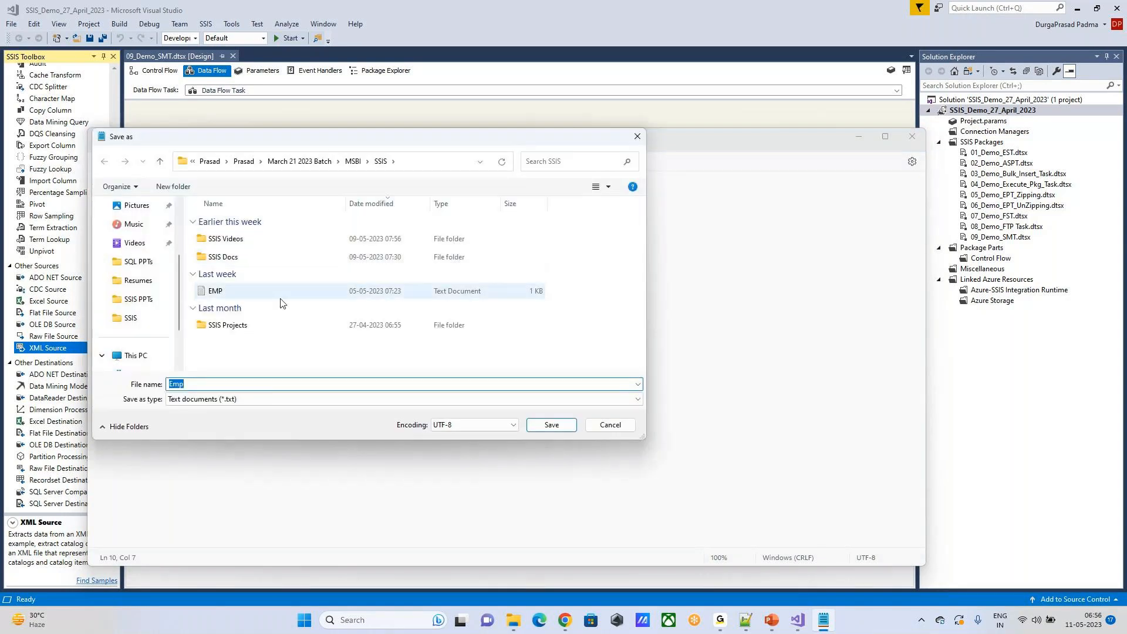
{"action": "scroll", "coordinate": [151, 284], "scroll_direction": "up", "scroll_amount": 2}
{"action": "left_click", "coordinate": [151, 284]}
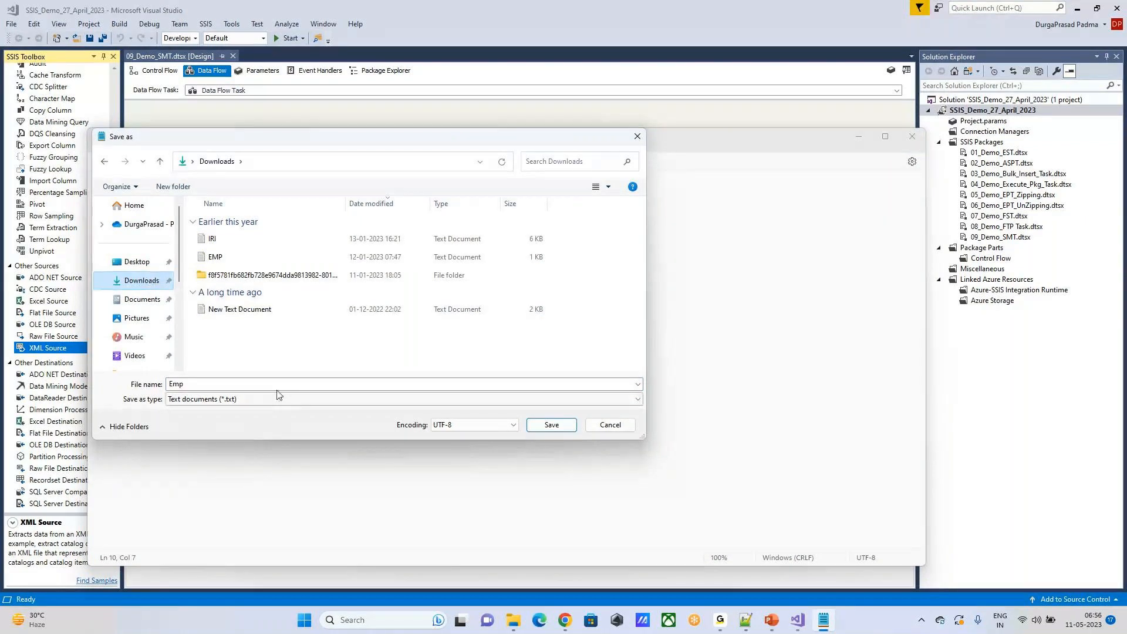
{"action": "left_click", "coordinate": [220, 382]}
{"action": "type", "text": "Emp."}
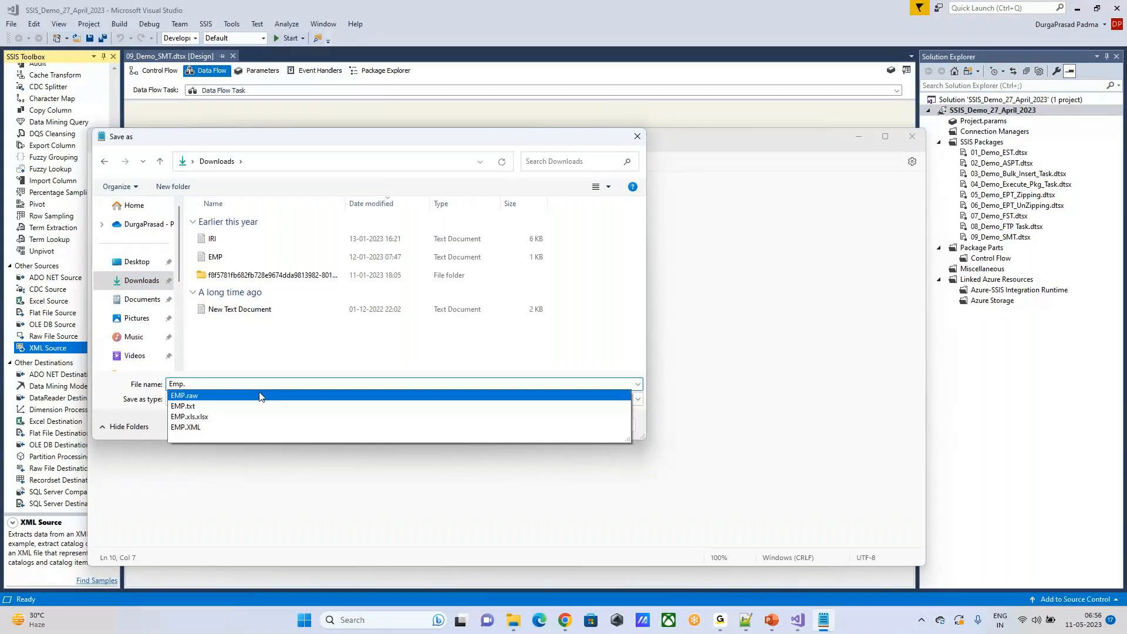
{"action": "type", "text": "xm"}
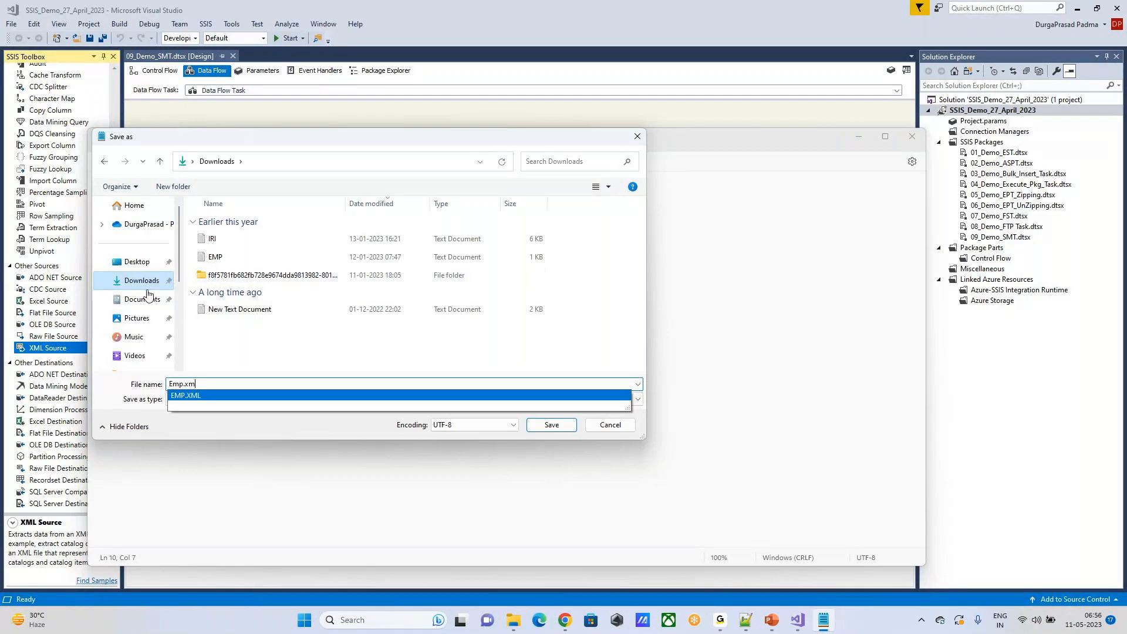
Step: Save the document as Emp.xml in the owner's personal folder on New Volume (E:) and close Notepad
{"action": "scroll", "coordinate": [147, 293], "scroll_direction": "down", "scroll_amount": 5}
{"action": "left_click", "coordinate": [133, 337]}
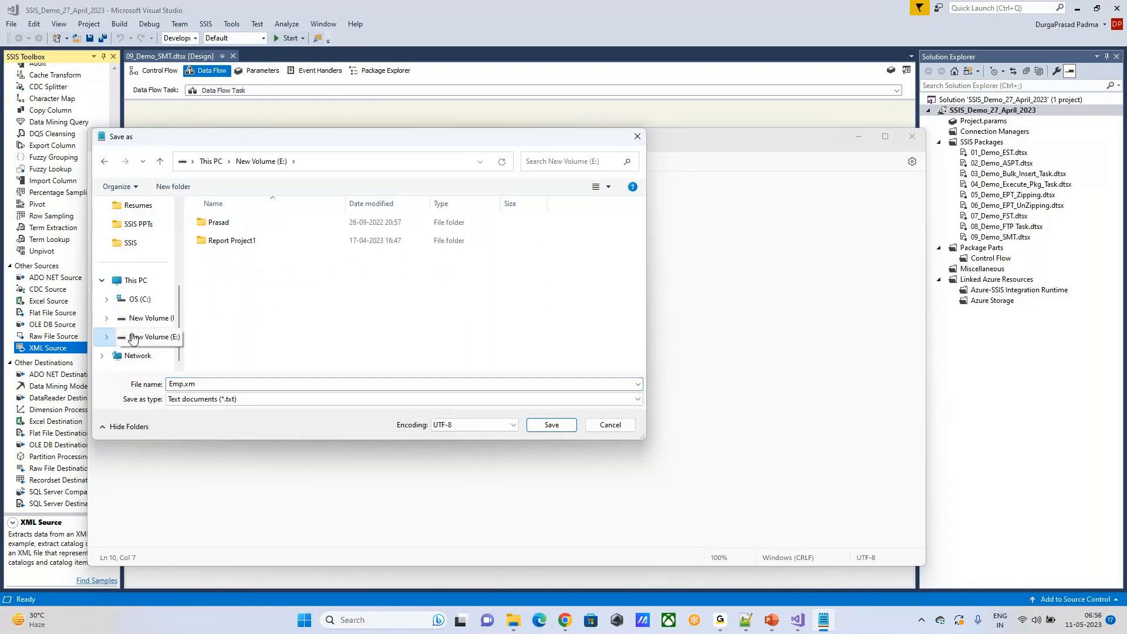
{"action": "double_click", "coordinate": [216, 222]}
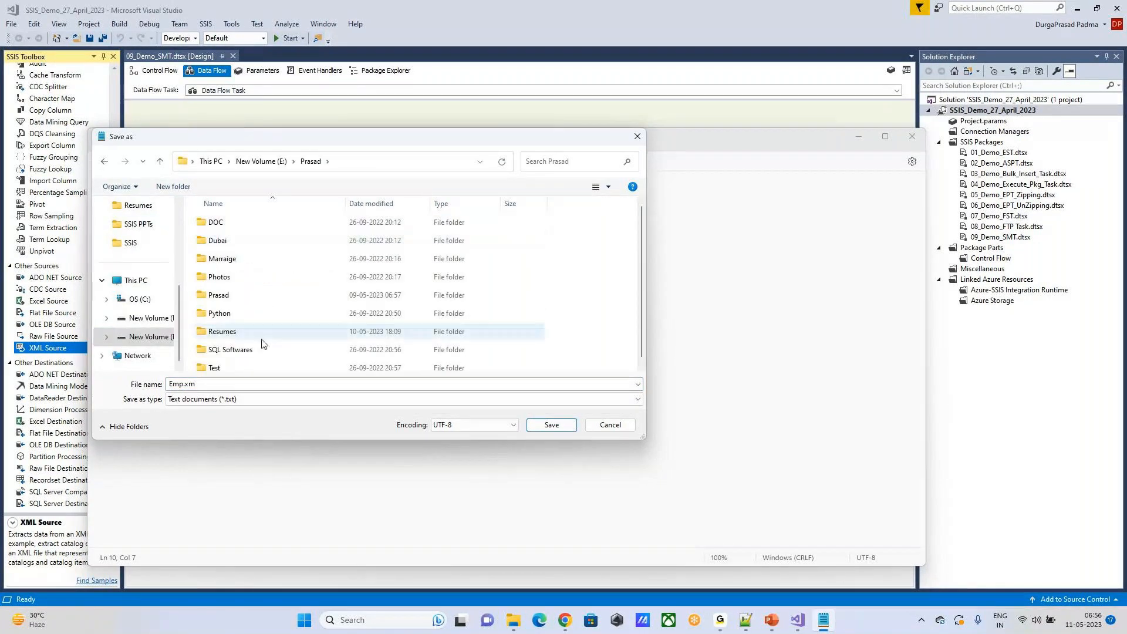
{"action": "scroll", "coordinate": [262, 344], "scroll_direction": "down", "scroll_amount": 1}
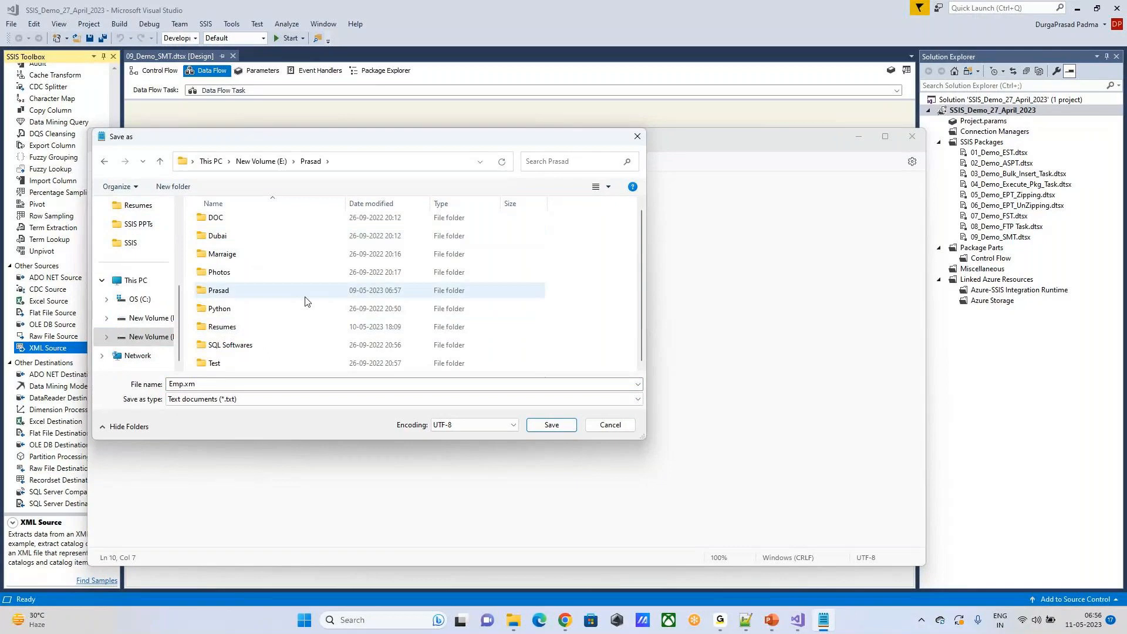
{"action": "left_click", "coordinate": [224, 385]}
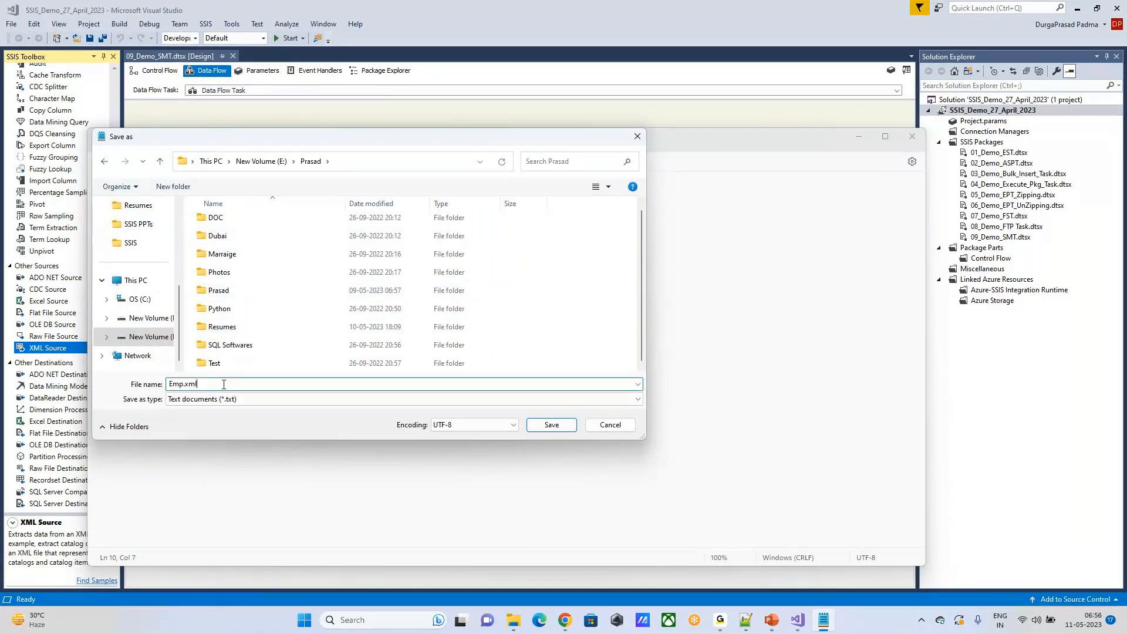
{"action": "left_click_drag", "start_coordinate": [185, 385], "coordinate": [208, 385]}
{"action": "left_click", "coordinate": [245, 389]}
{"action": "left_click", "coordinate": [541, 424]}
{"action": "left_click", "coordinate": [912, 136]}
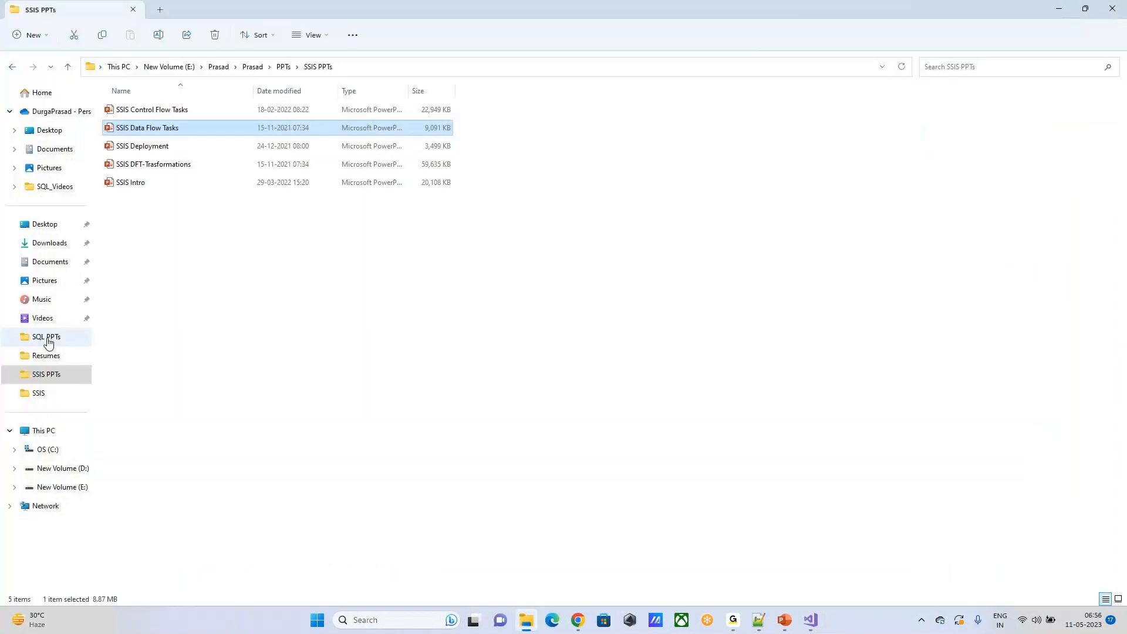
Step: In File Explorer, locate and select the saved Emp XML file in the personal folder on New Volume (E:)
{"action": "left_click", "coordinate": [59, 487]}
{"action": "double_click", "coordinate": [176, 111]}
{"action": "double_click", "coordinate": [143, 187]}
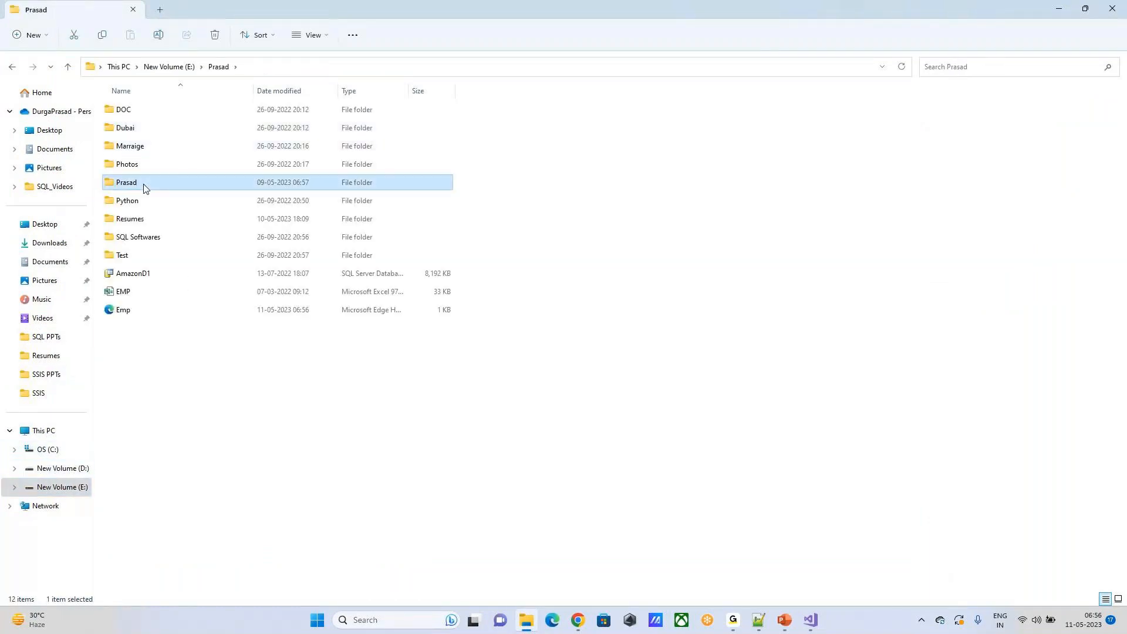
{"action": "scroll", "coordinate": [422, 361], "scroll_direction": "down", "scroll_amount": 1}
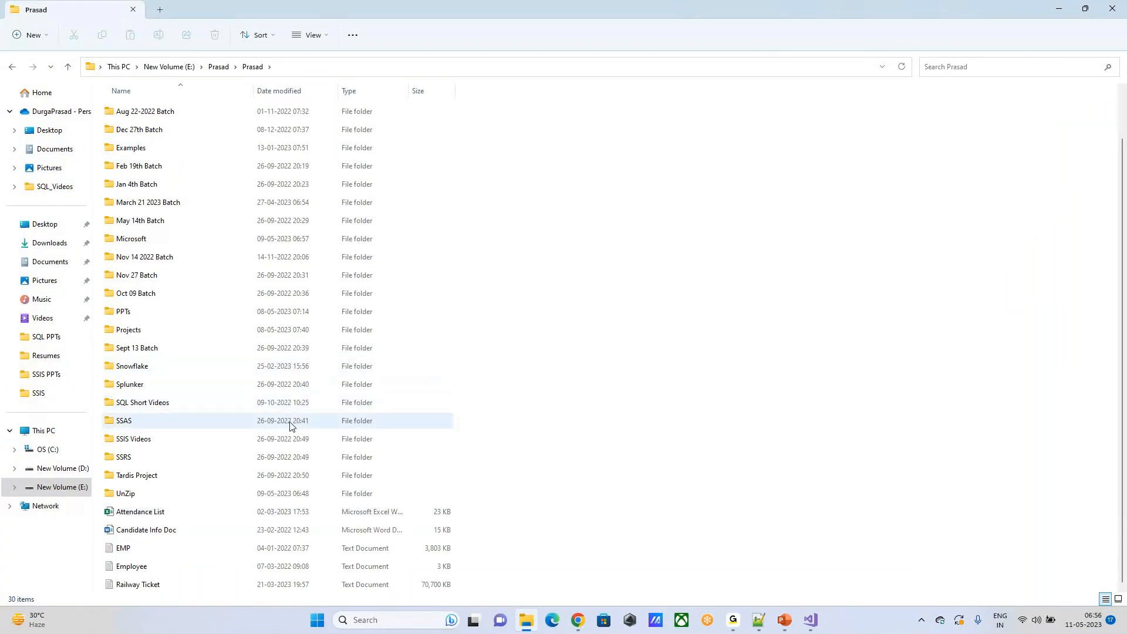
{"action": "scroll", "coordinate": [292, 427], "scroll_direction": "up", "scroll_amount": 1}
{"action": "scroll", "coordinate": [306, 422], "scroll_direction": "down", "scroll_amount": 1}
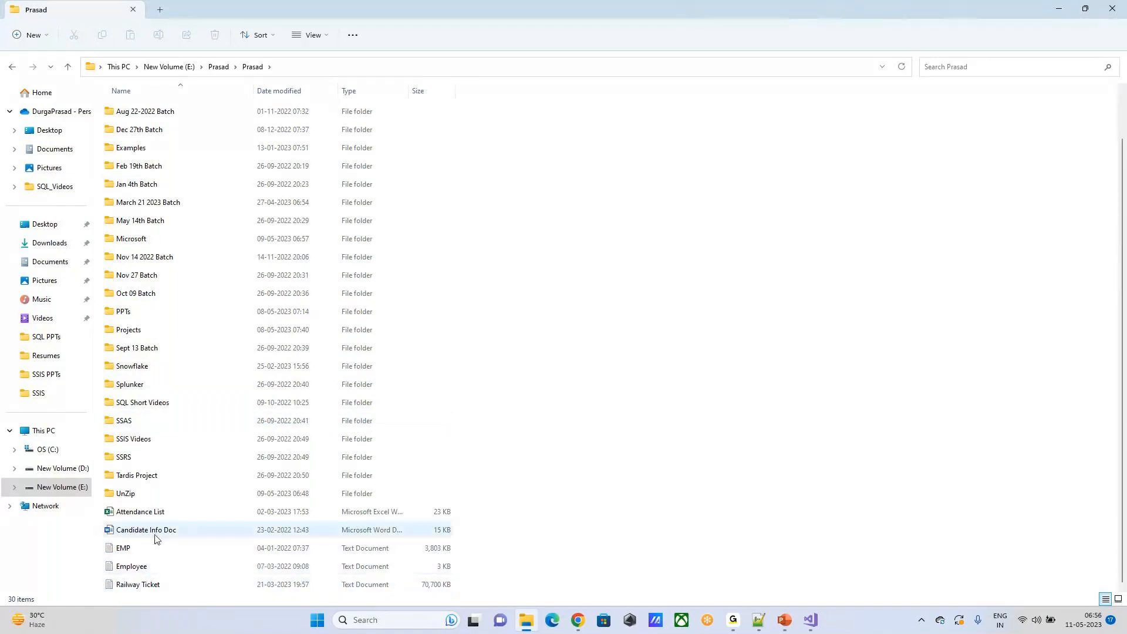
{"action": "scroll", "coordinate": [136, 393], "scroll_direction": "up", "scroll_amount": 1}
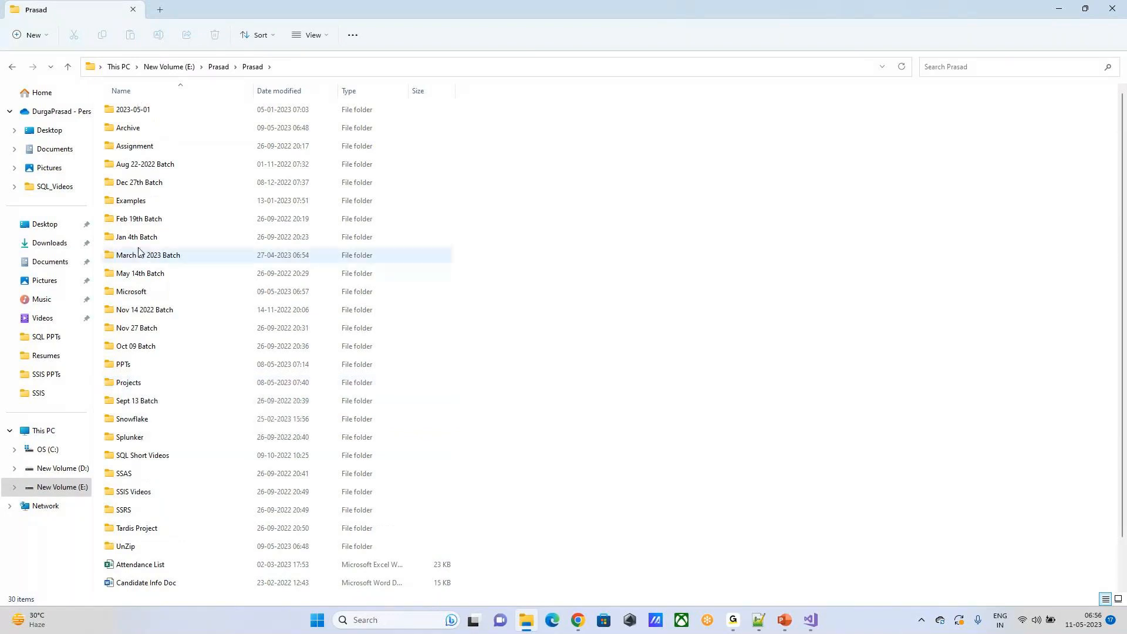
{"action": "left_click", "coordinate": [69, 68]}
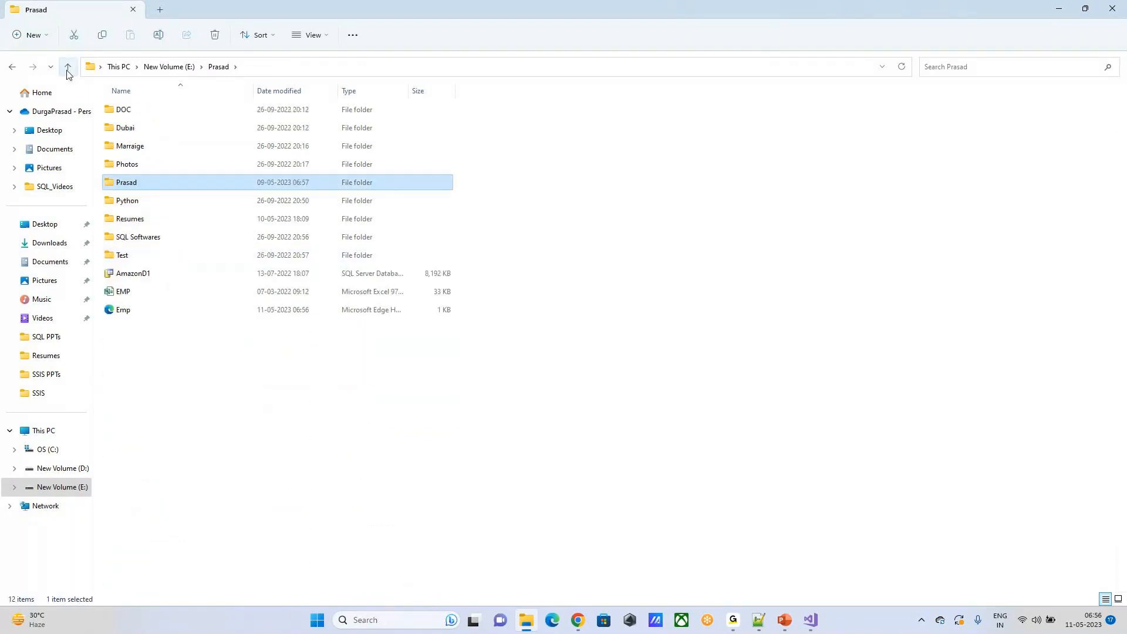
{"action": "left_click", "coordinate": [200, 310]}
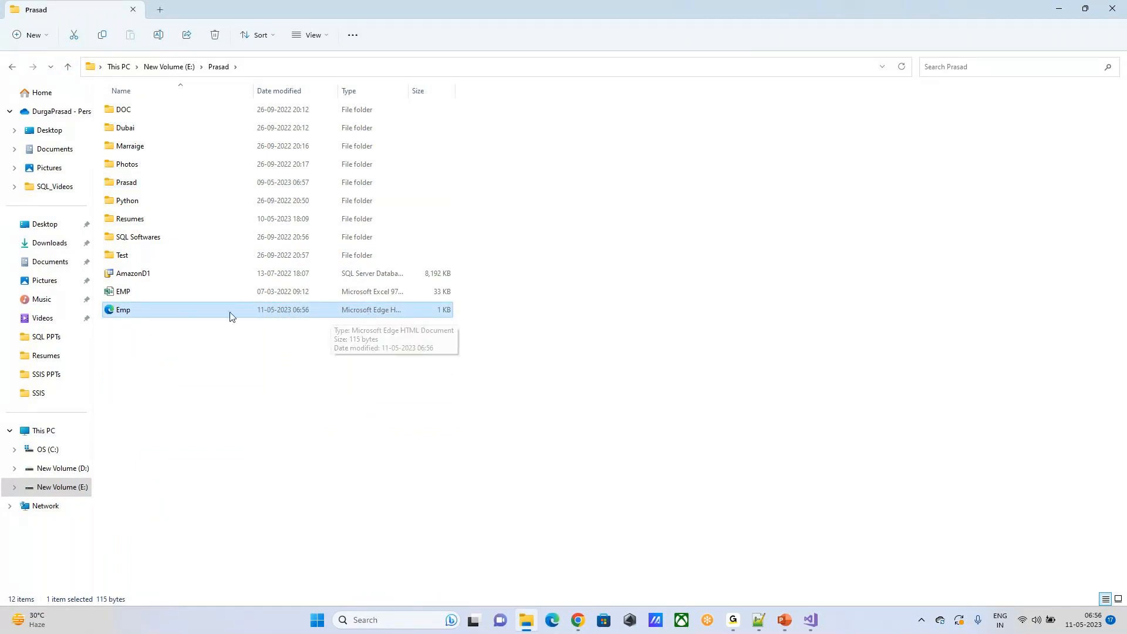
Step: Open Emp.xml in Microsoft Edge, examine how the browser renders its markup, and close the tab
{"action": "double_click", "coordinate": [157, 309]}
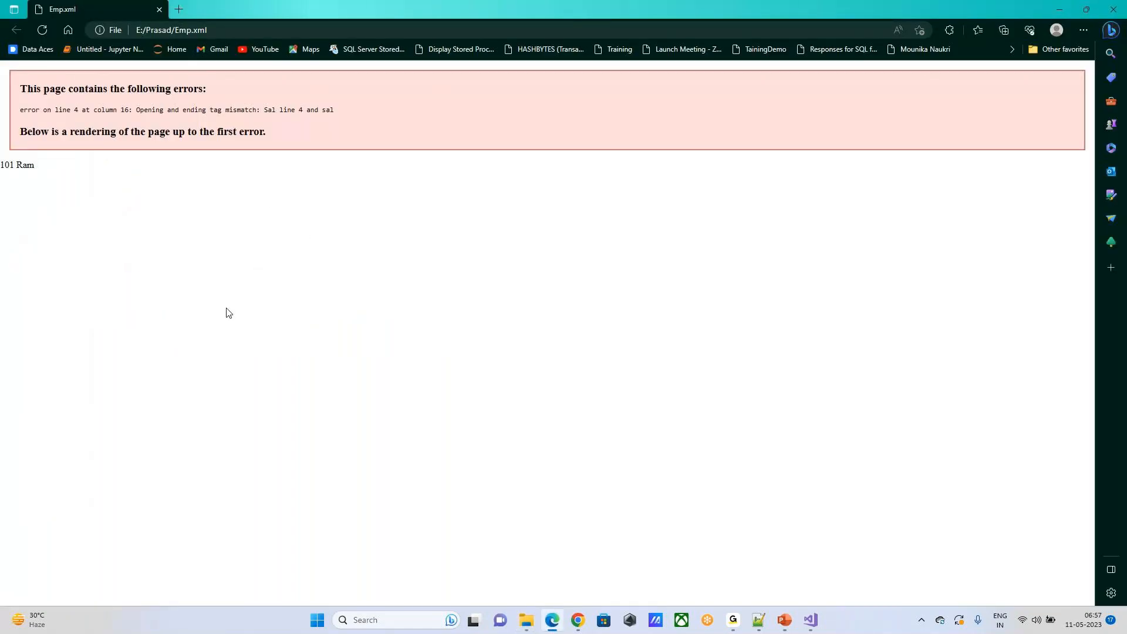
{"action": "left_click_drag", "start_coordinate": [37, 167], "coordinate": [1, 160]}
{"action": "left_click", "coordinate": [173, 202]}
{"action": "left_click", "coordinate": [159, 9]}
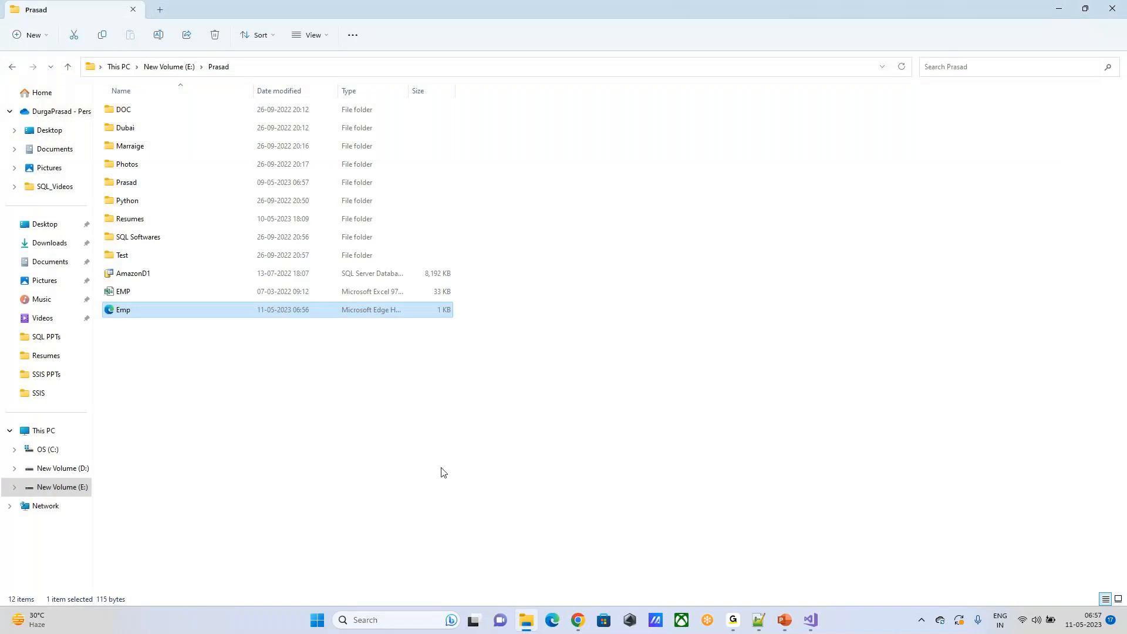
Step: Open the Emp XML file in Notepad and insert a blank line below the opening <Emp> tag
{"action": "right_click", "coordinate": [141, 316]}
{"action": "mouse_move", "coordinate": [194, 370]}
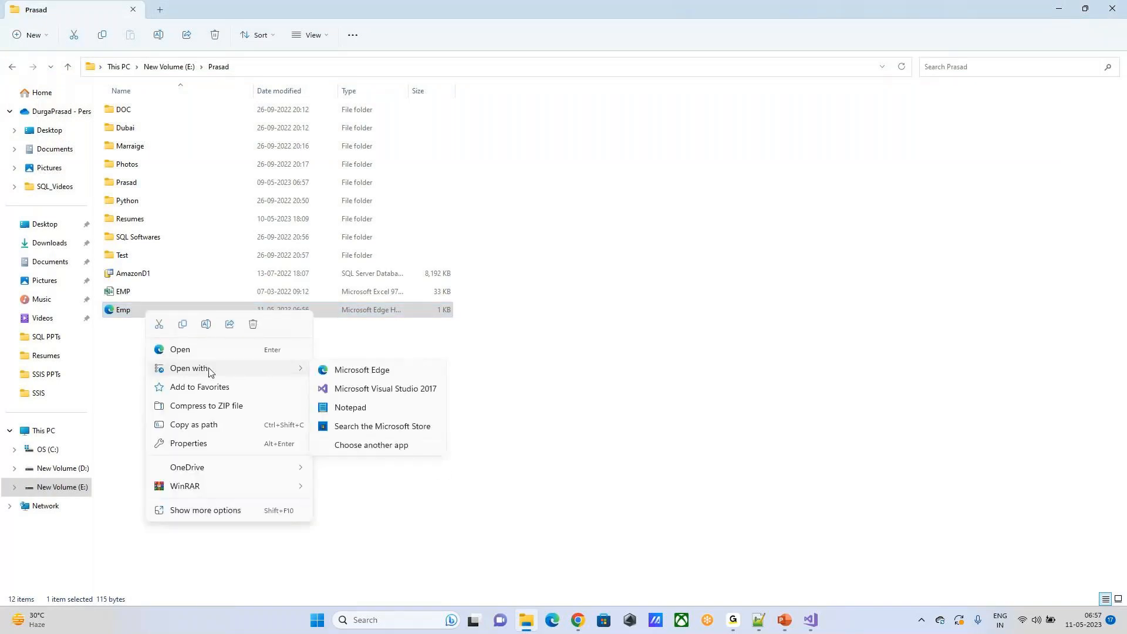
{"action": "left_click", "coordinate": [366, 407]}
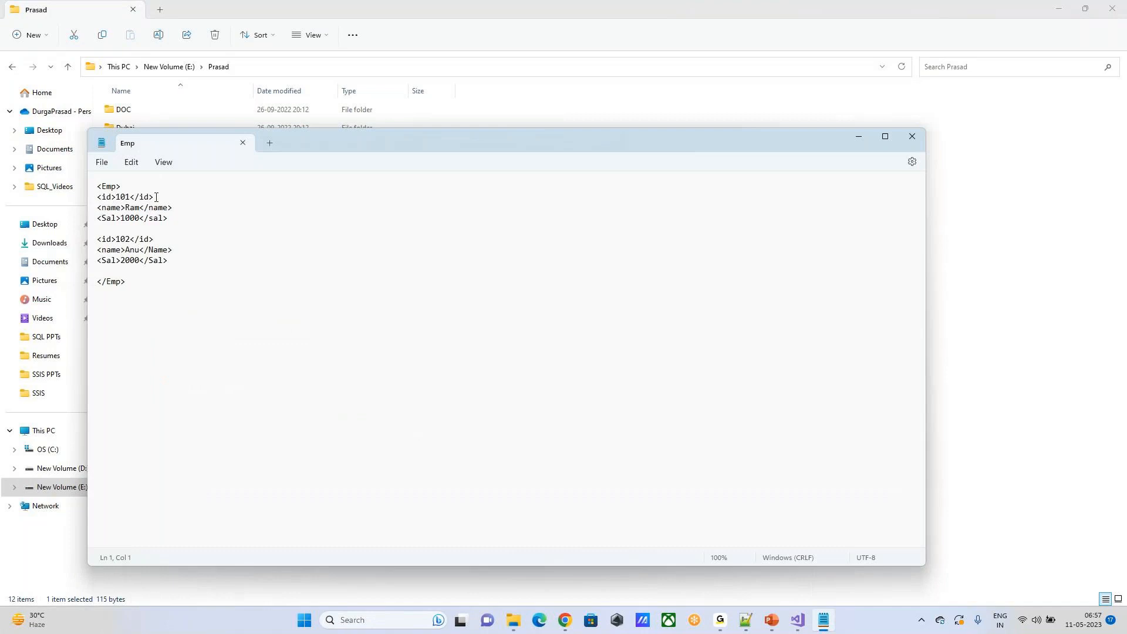
{"action": "key", "text": "Return"}
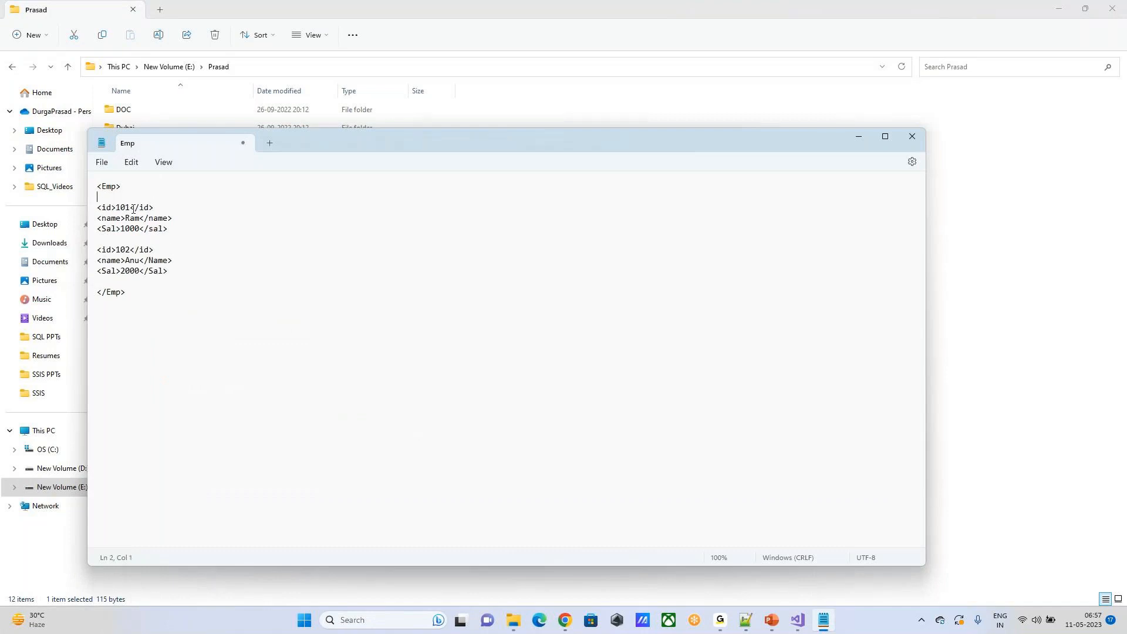
{"action": "left_click_drag", "start_coordinate": [106, 228], "coordinate": [169, 229]}
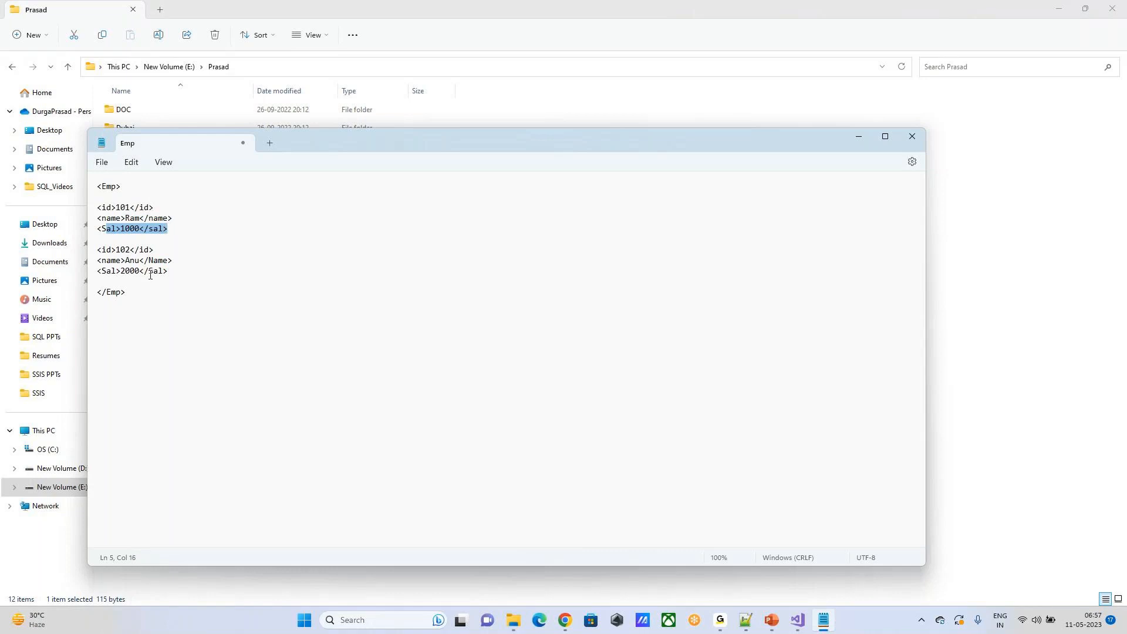
{"action": "left_click", "coordinate": [144, 218]}
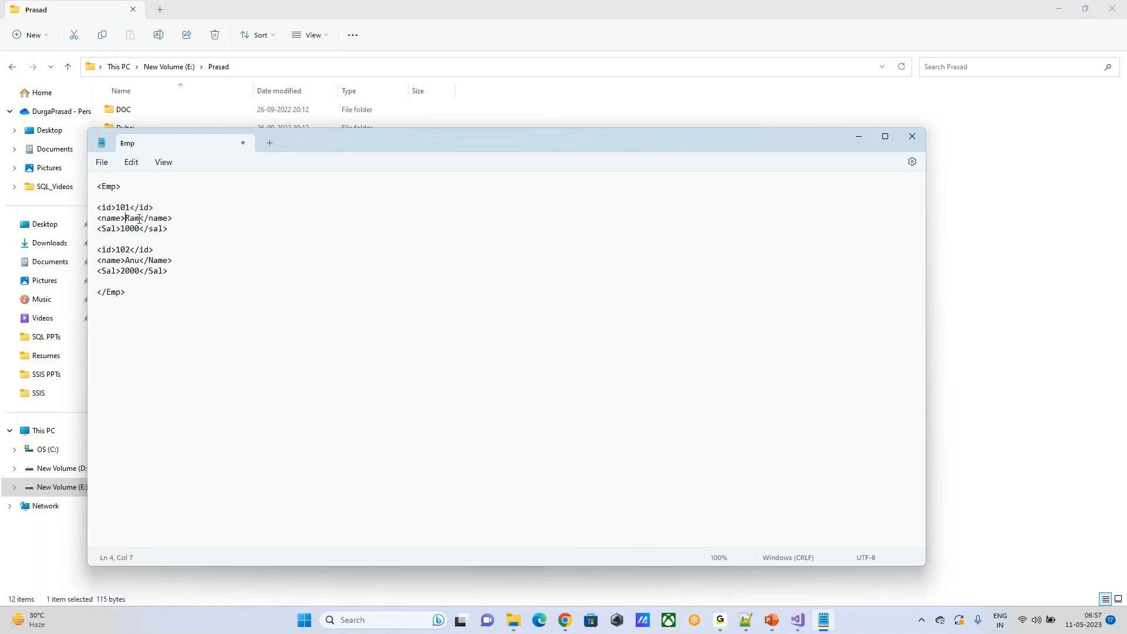
Step: Change the closing name tag of the second employee record to lowercase </name>
{"action": "left_click", "coordinate": [150, 262]}
{"action": "key", "text": "Delete"}
{"action": "type", "text": "N"}
{"action": "key", "text": "BackSpace"}
{"action": "type", "text": "n"}
Step: Make the closing salary tags of both employee records read </Sal> with a capital S
{"action": "left_click", "coordinate": [151, 270]}
{"action": "key", "text": "BackSpace"}
{"action": "type", "text": "S"}
{"action": "left_click", "coordinate": [152, 228]}
{"action": "key", "text": "BackSpace"}
{"action": "type", "text": "S"}
Step: Save the corrected Emp.xml file and close Notepad
{"action": "left_click", "coordinate": [214, 316]}
{"action": "left_click", "coordinate": [110, 167]}
{"action": "left_click", "coordinate": [112, 239]}
{"action": "left_click", "coordinate": [912, 136]}
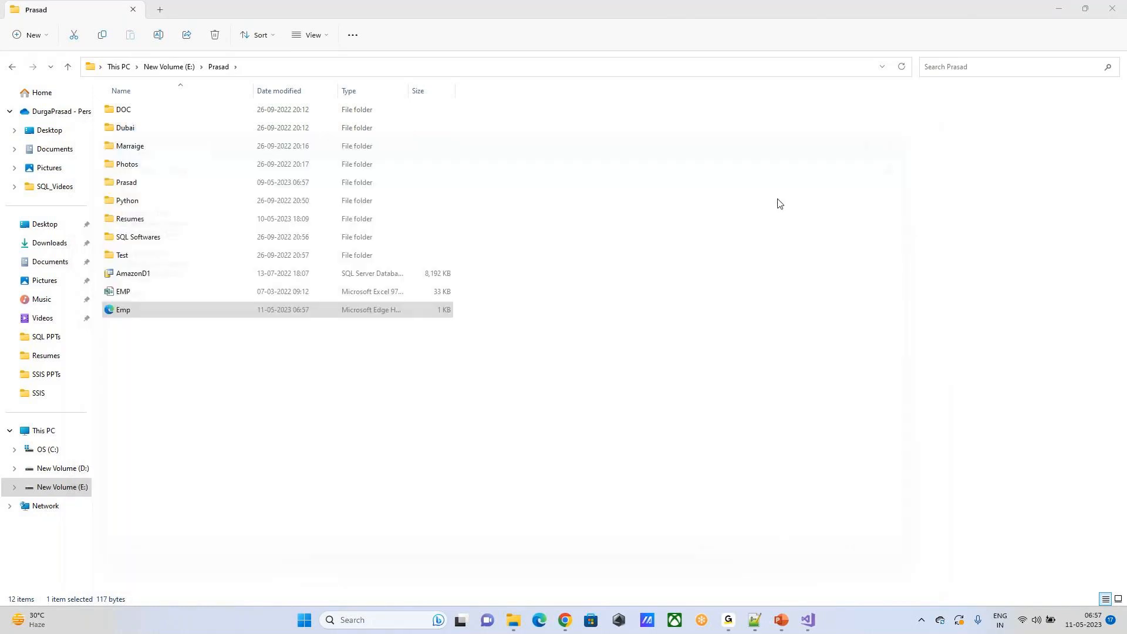
Step: Reopen Emp.xml in Microsoft Edge and examine the document tree with its two employee records
{"action": "double_click", "coordinate": [144, 315]}
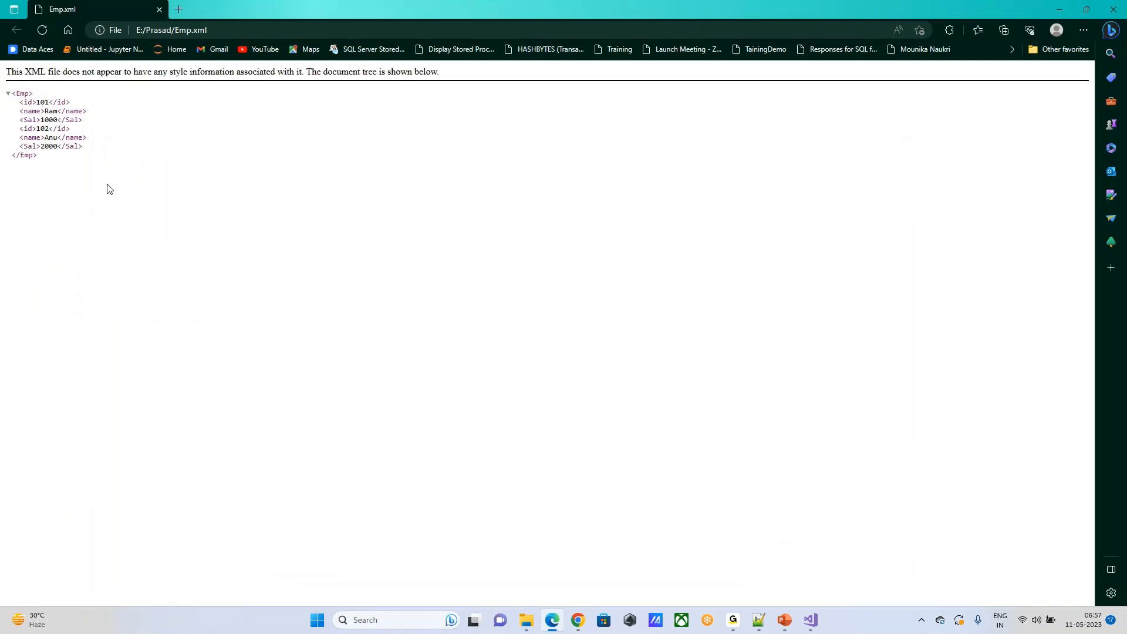
{"action": "left_click_drag", "start_coordinate": [91, 170], "coordinate": [7, 94]}
{"action": "left_click", "coordinate": [419, 215]}
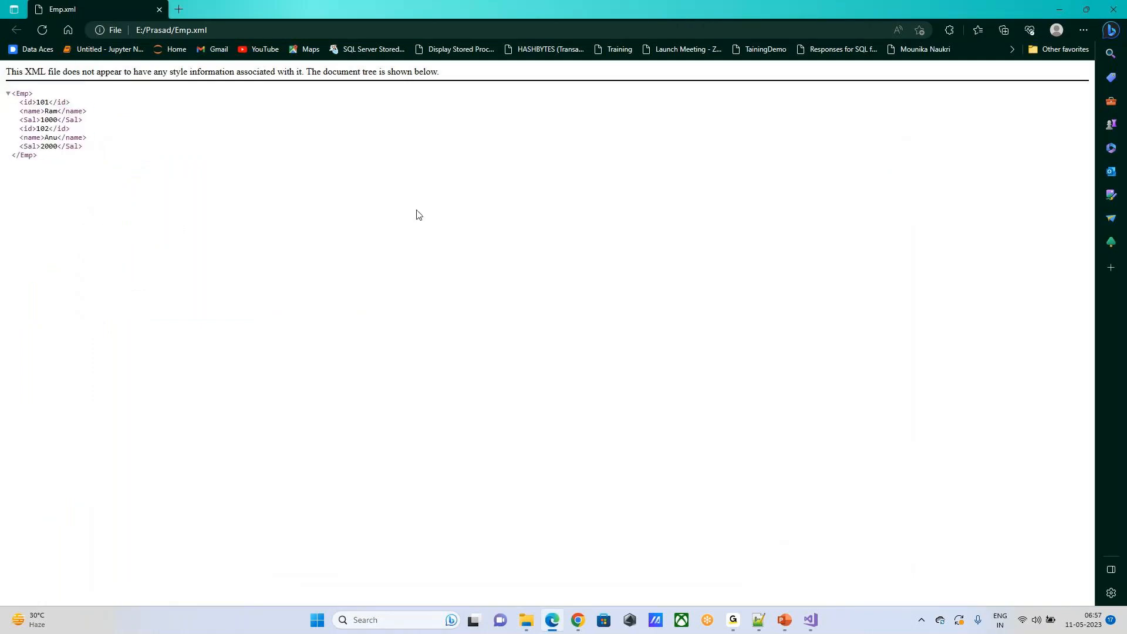
{"action": "left_click_drag", "start_coordinate": [72, 175], "coordinate": [7, 94]}
{"action": "left_click", "coordinate": [332, 241]}
{"action": "left_click_drag", "start_coordinate": [245, 265], "coordinate": [17, 66]}
{"action": "left_click", "coordinate": [183, 69]}
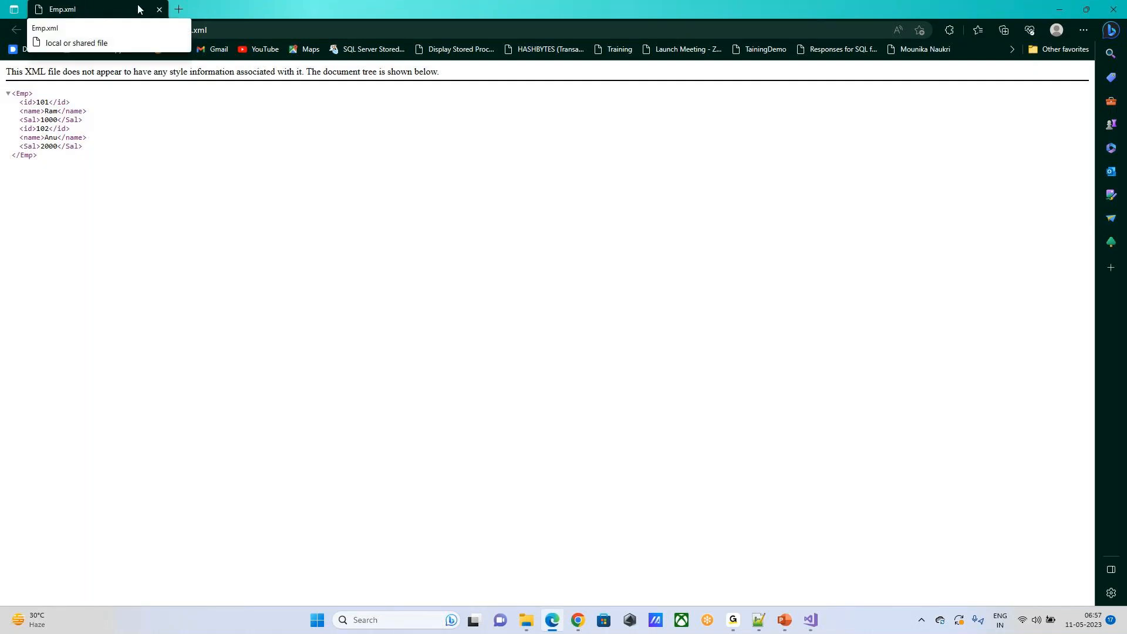
{"action": "left_click_drag", "start_coordinate": [54, 160], "coordinate": [26, 104]}
{"action": "left_click_drag", "start_coordinate": [164, 175], "coordinate": [5, 79]}
{"action": "left_click", "coordinate": [521, 250]}
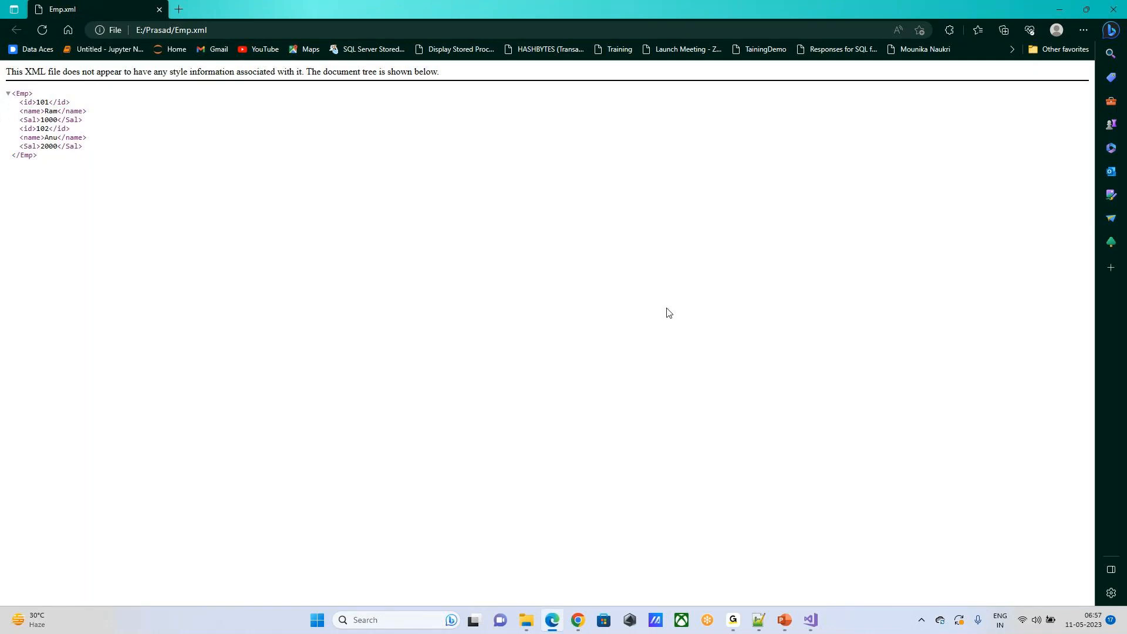
{"action": "left_click", "coordinate": [527, 620]}
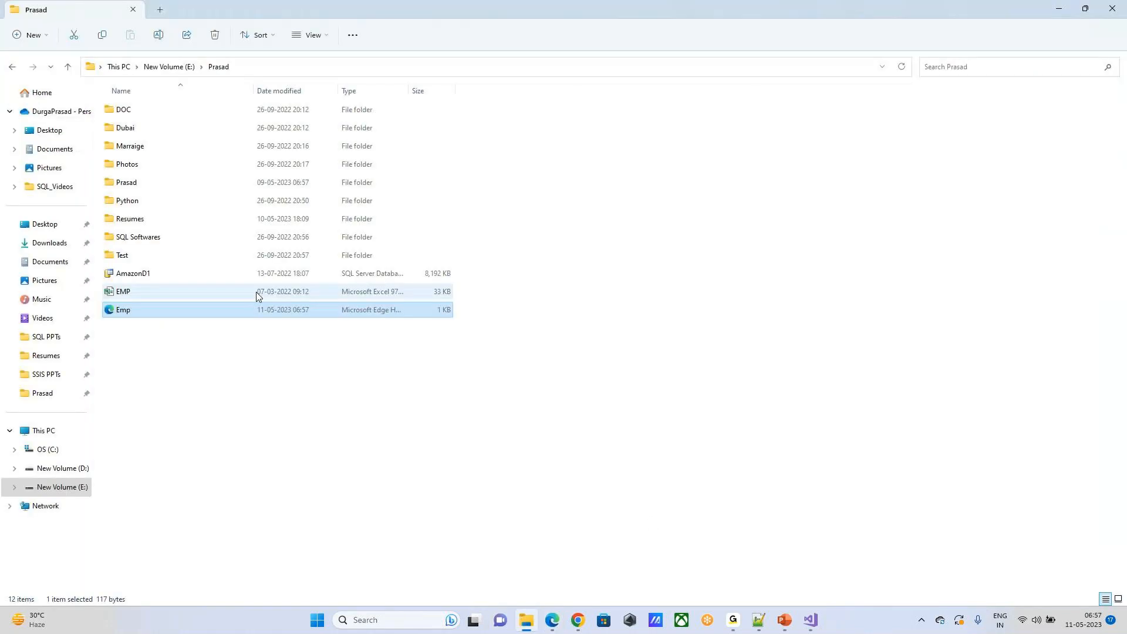
{"action": "right_click", "coordinate": [197, 317]}
{"action": "left_click", "coordinate": [837, 315]}
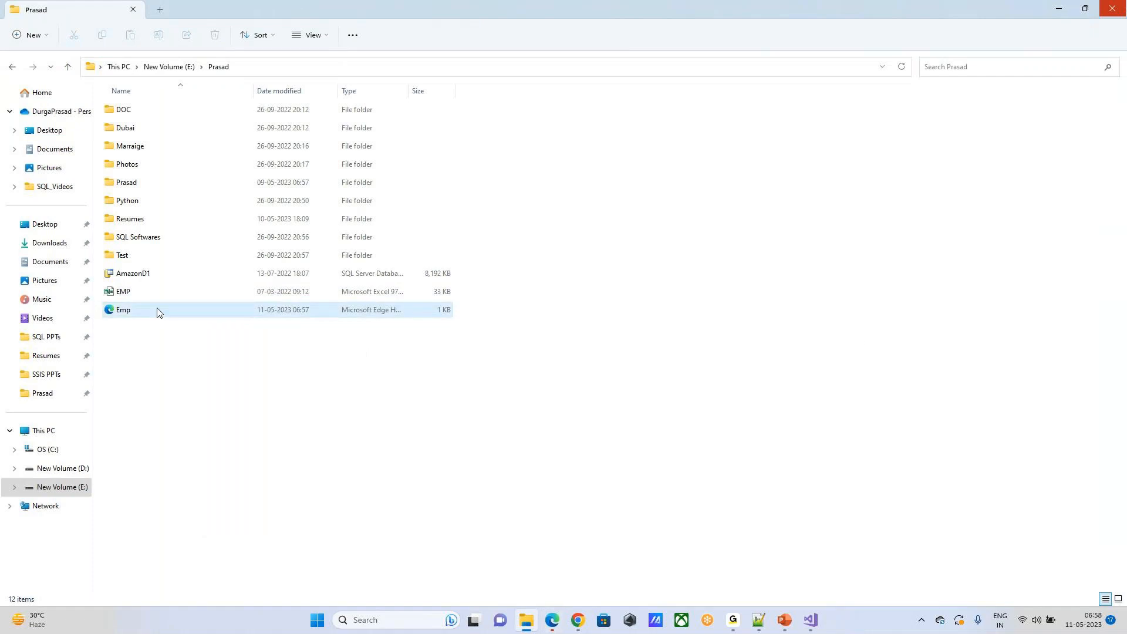
Step: Return to Emp.xml in Microsoft Edge, dismiss the storage notification, and examine the second employee record and closing Emp tag
{"action": "left_click", "coordinate": [563, 613]}
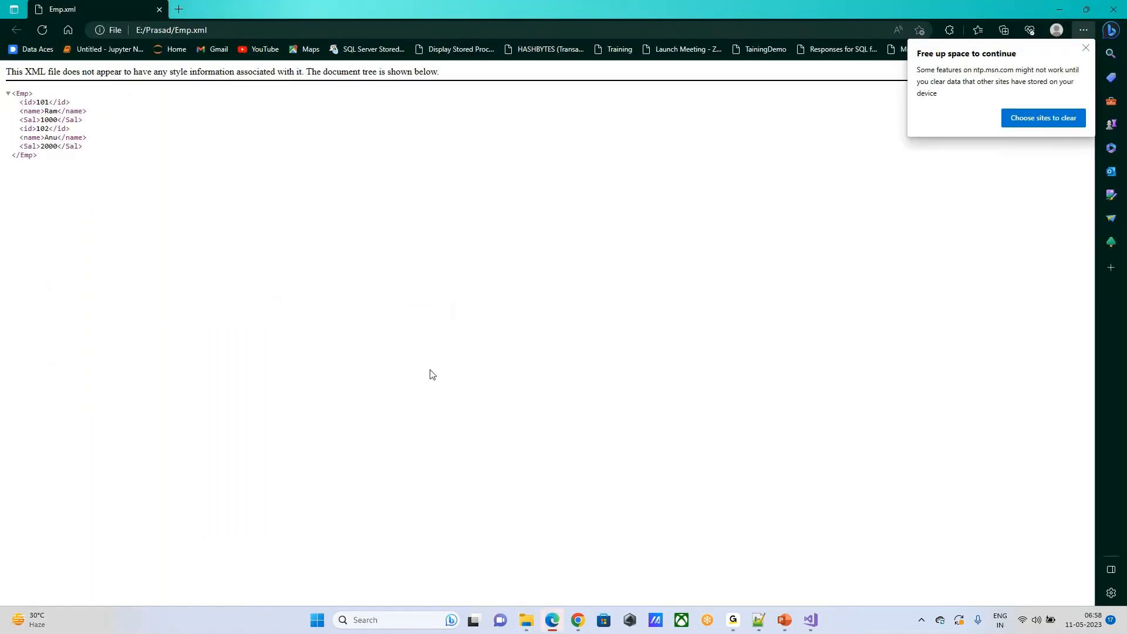
{"action": "left_click", "coordinate": [1086, 47]}
{"action": "left_click_drag", "start_coordinate": [141, 169], "coordinate": [117, 130]}
{"action": "left_click", "coordinate": [106, 147]}
{"action": "left_click_drag", "start_coordinate": [28, 138], "coordinate": [2, 156]}
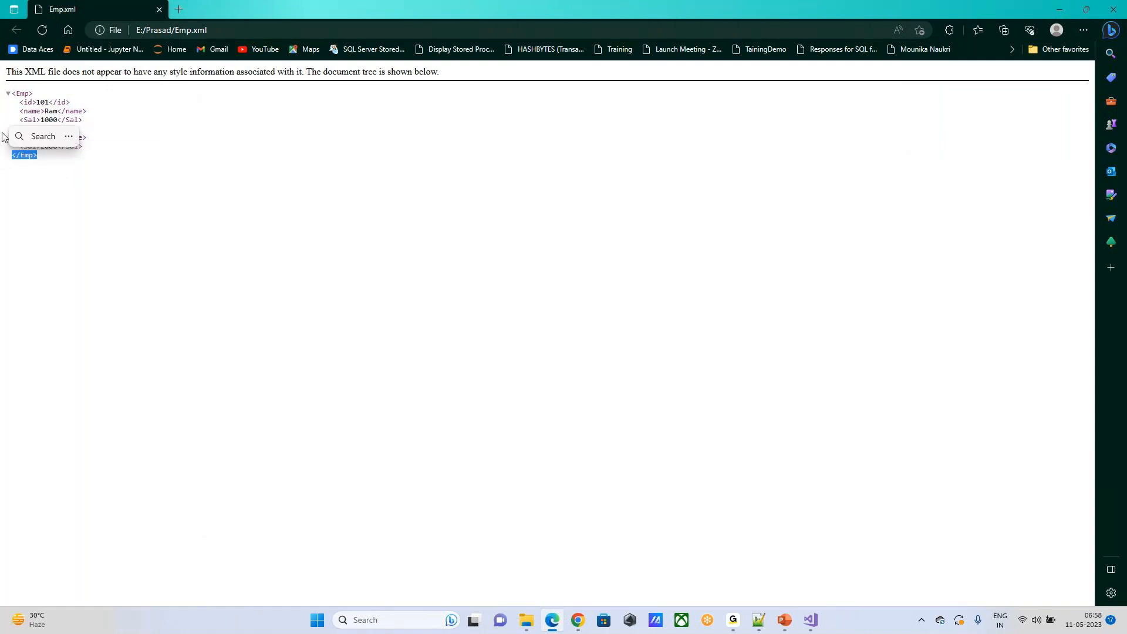
{"action": "left_click", "coordinate": [370, 260]}
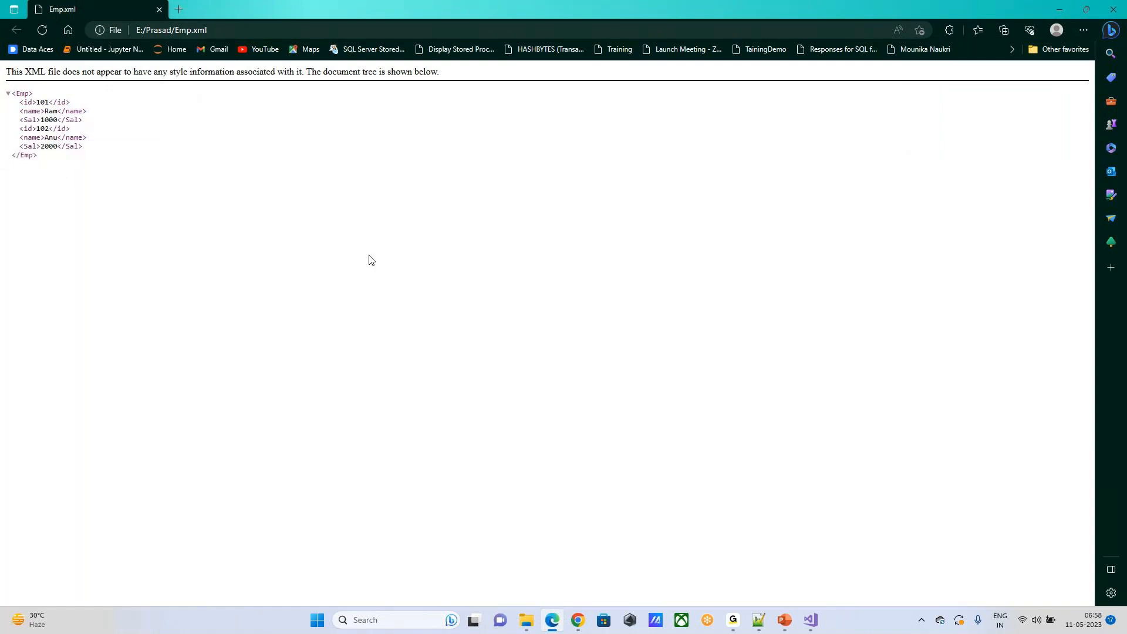
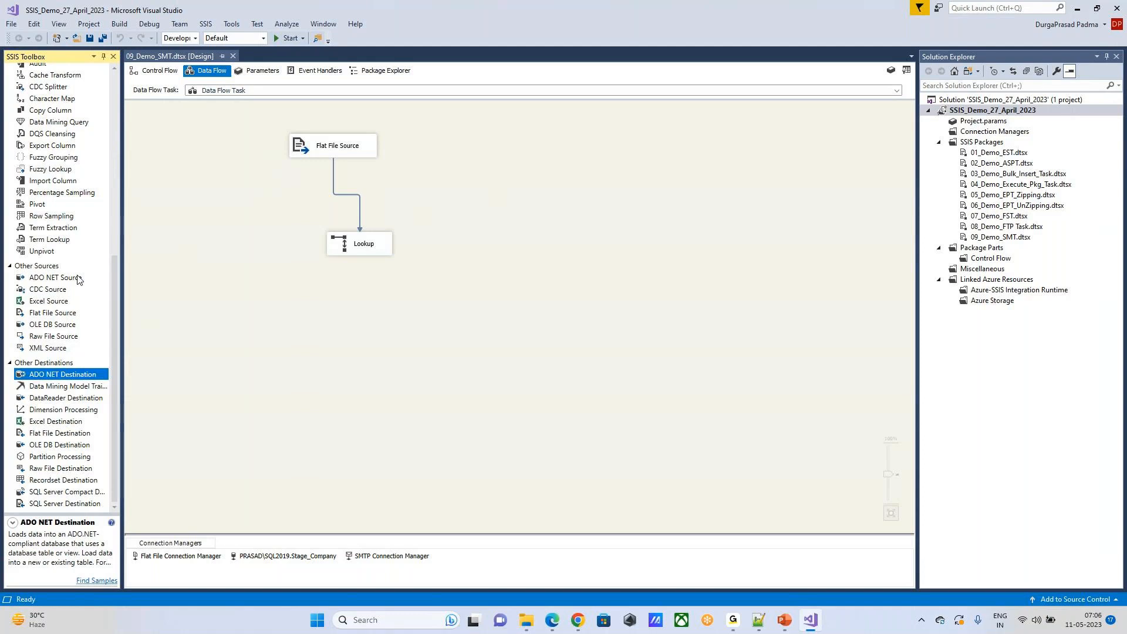
Step: Read the descriptions of Data Mining Model Training, DataReader Destination and Dimension Processing, and check the control flow tasks for Analysis Services Processing
{"action": "left_click", "coordinate": [61, 386]}
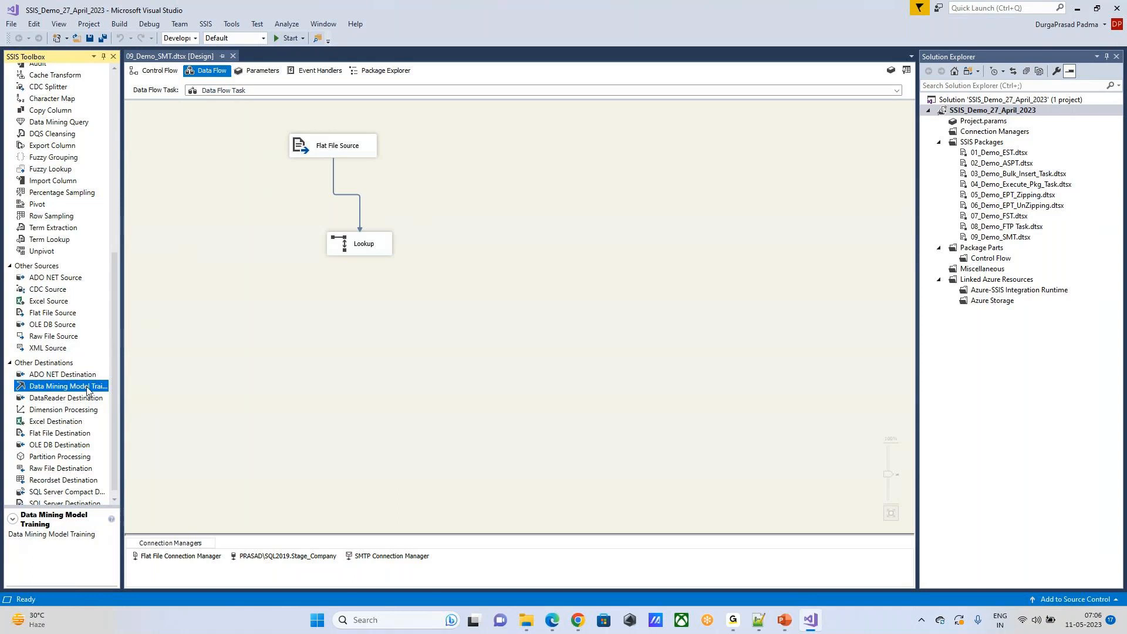
{"action": "left_click", "coordinate": [56, 400]}
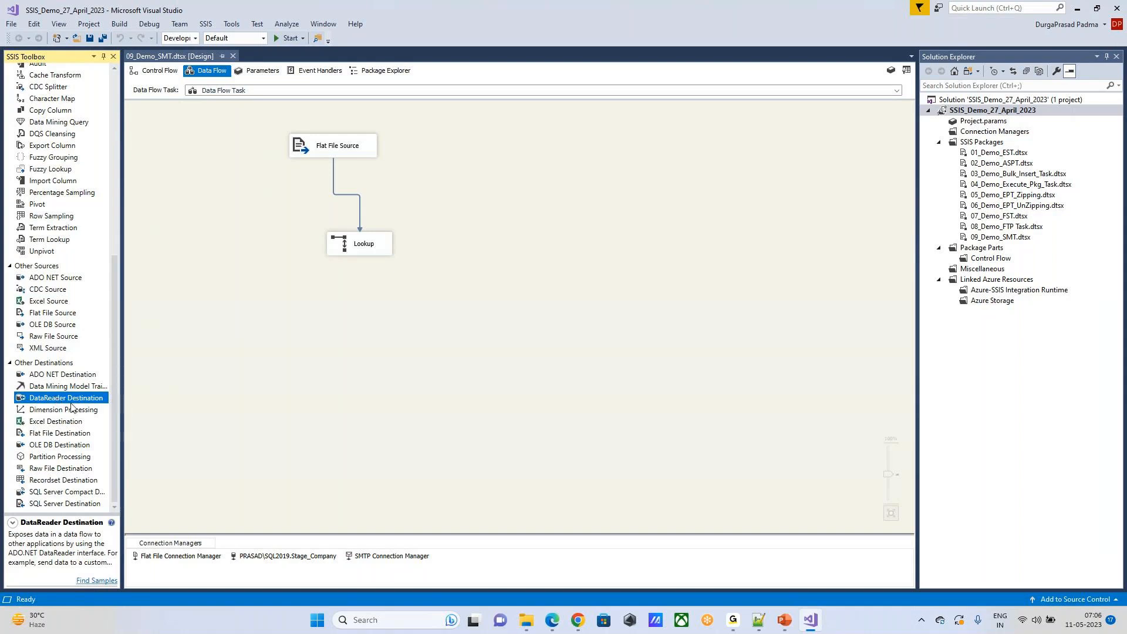
{"action": "left_click", "coordinate": [71, 411]}
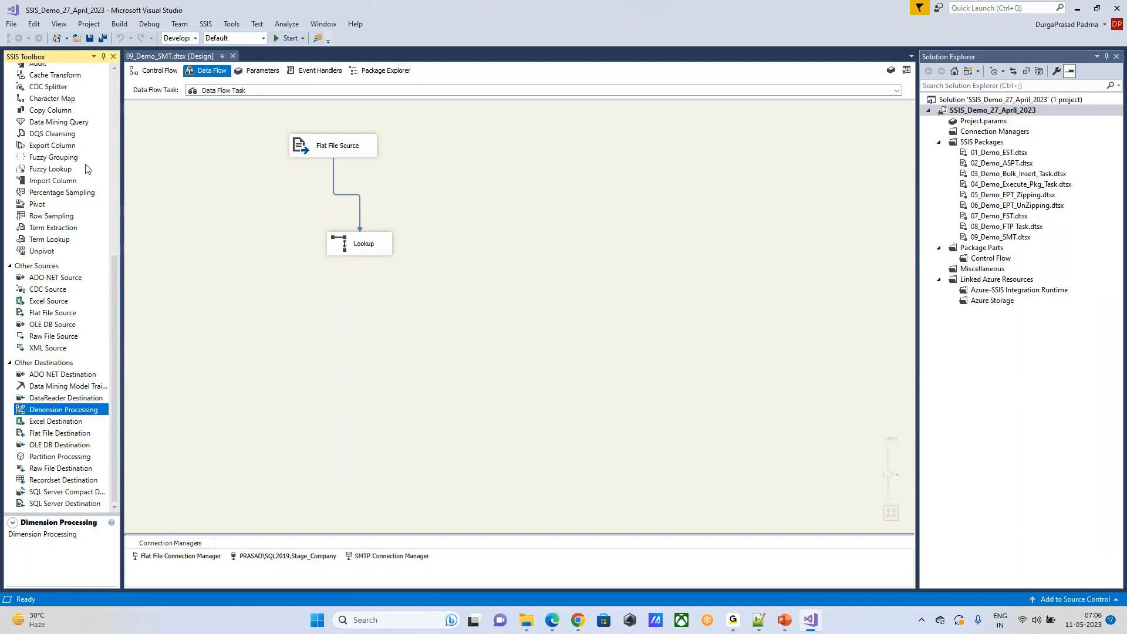
{"action": "left_click", "coordinate": [156, 70]}
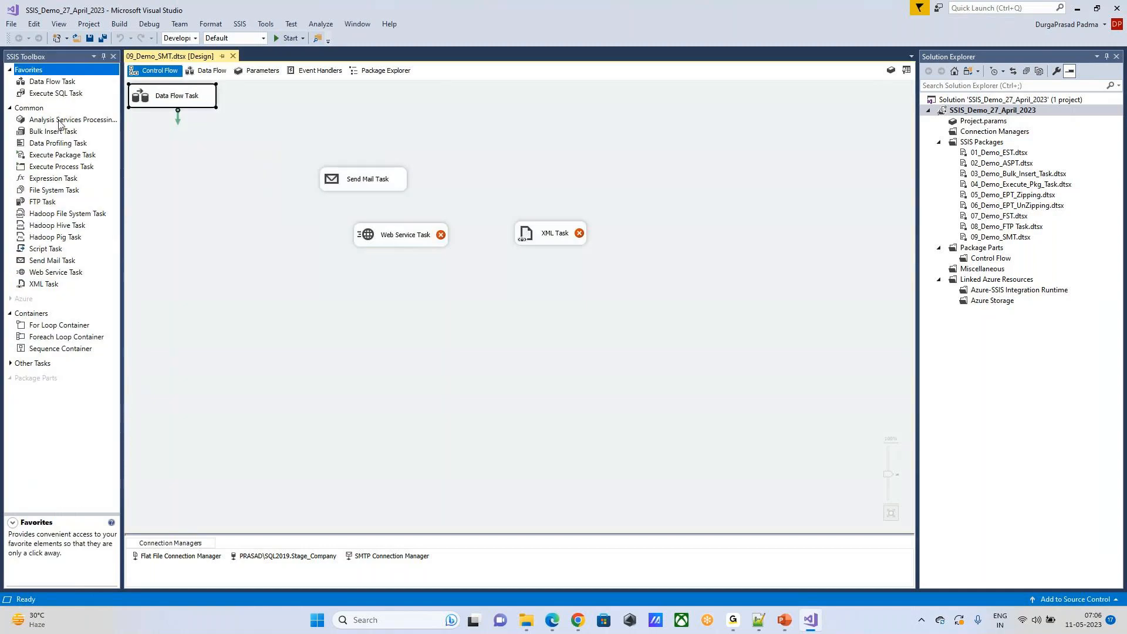
{"action": "left_click", "coordinate": [207, 71]}
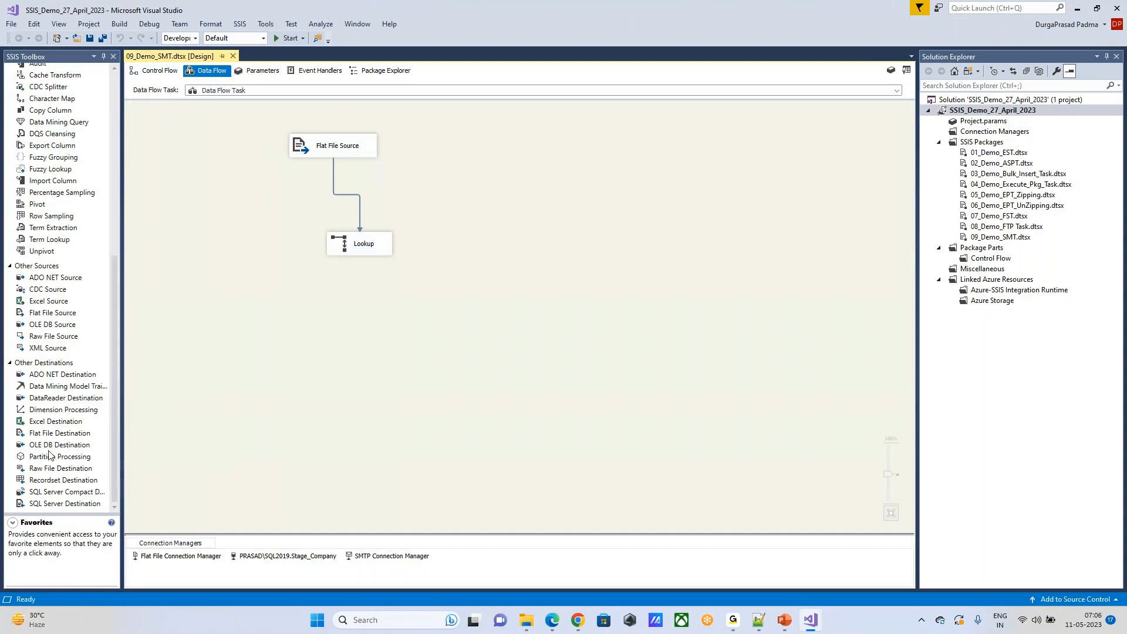
Step: Read the toolbox descriptions of the Excel, Flat File and OLE DB destinations for the data flow
{"action": "left_click", "coordinate": [51, 416]}
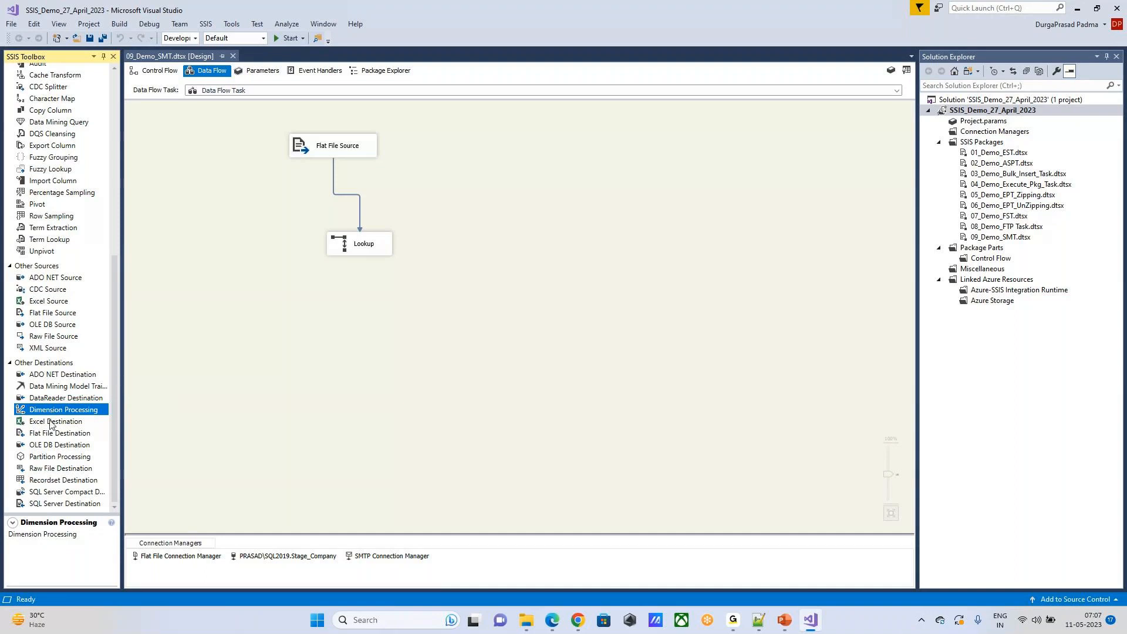
{"action": "left_click", "coordinate": [50, 423]}
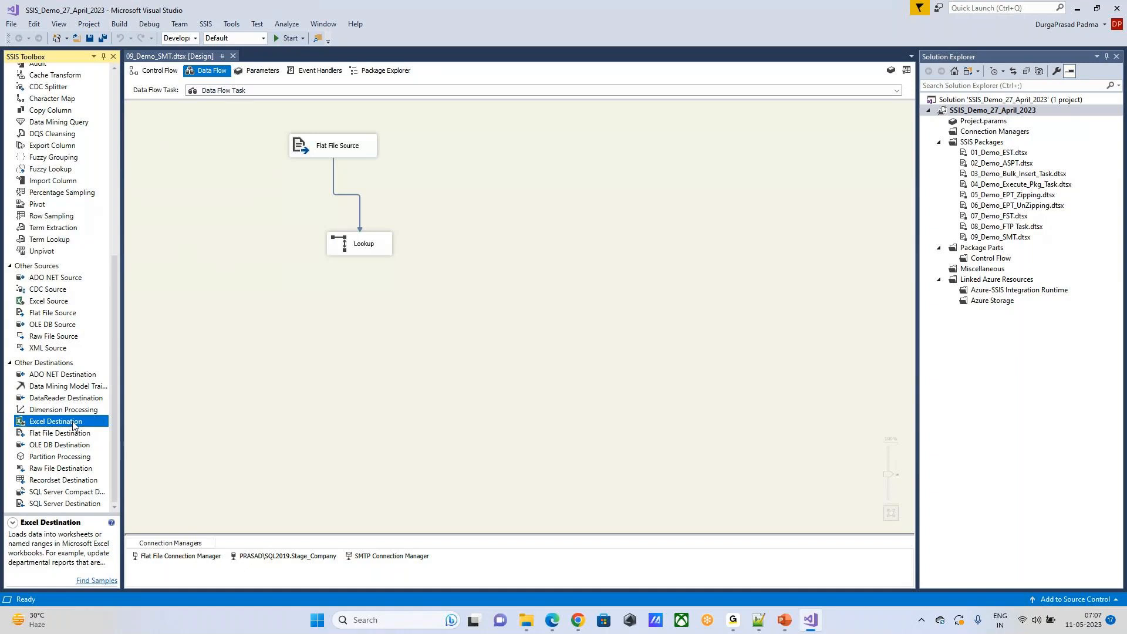
{"action": "left_click", "coordinate": [51, 436]}
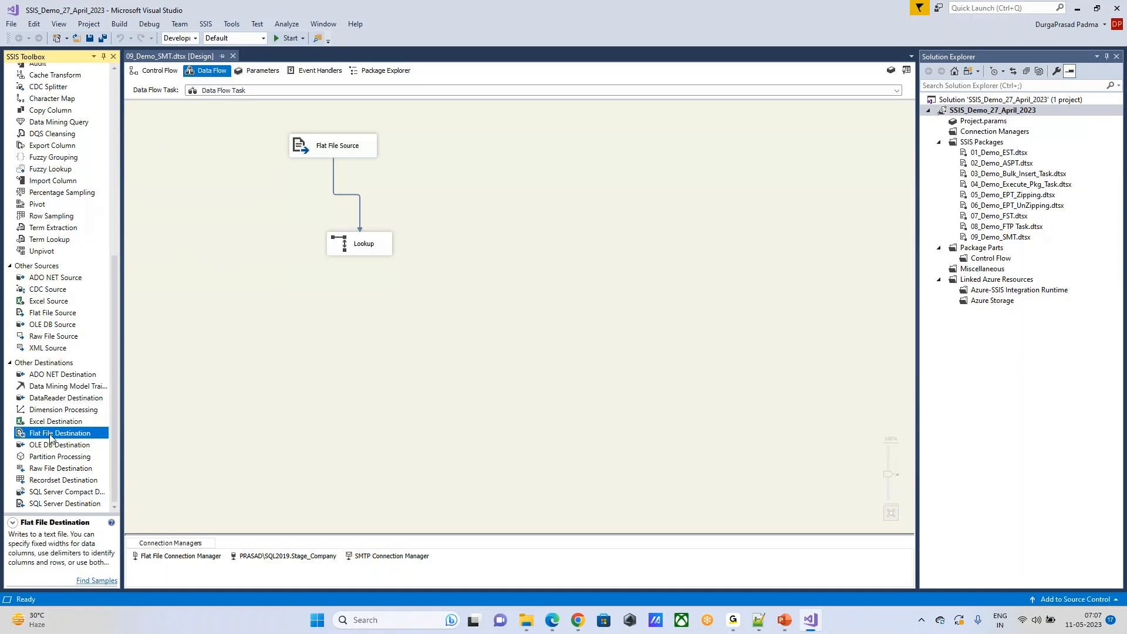
{"action": "left_click", "coordinate": [52, 449]}
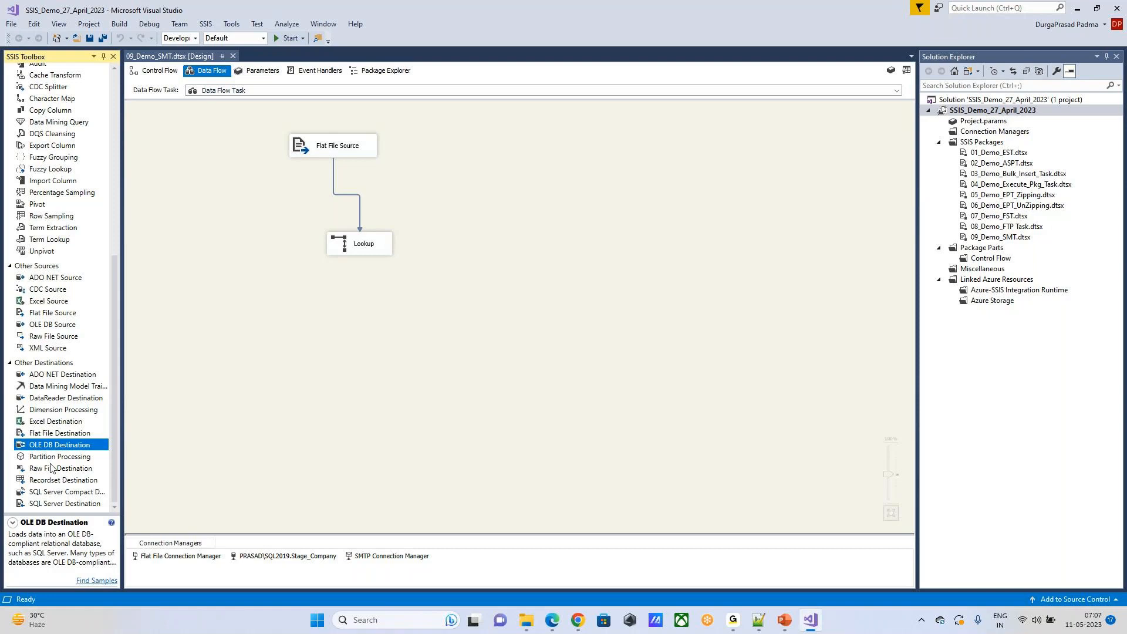
Step: Read the toolbox descriptions of Partition Processing and the Raw File, Recordset and SQL Server Compact destinations
{"action": "left_click", "coordinate": [50, 458]}
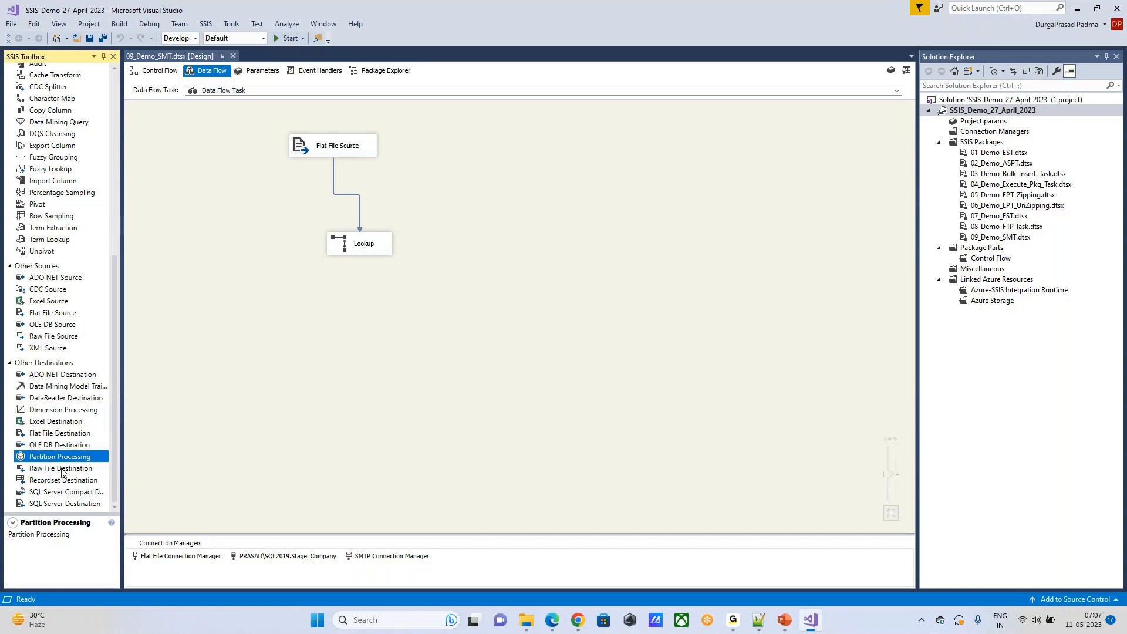
{"action": "left_click", "coordinate": [64, 471]}
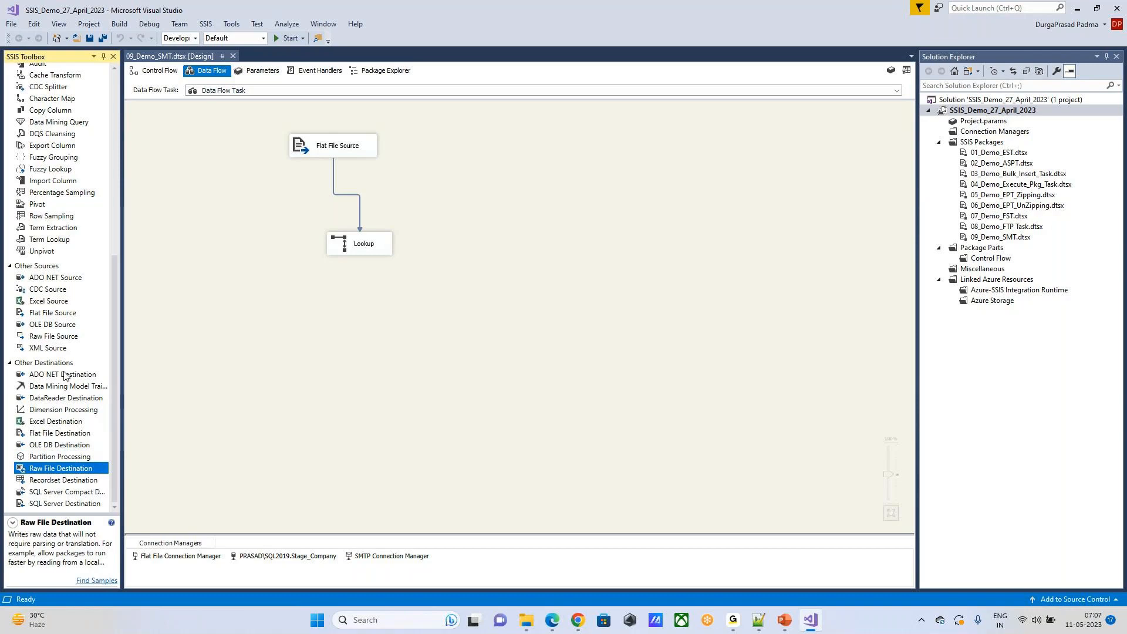
{"action": "left_click", "coordinate": [48, 482]}
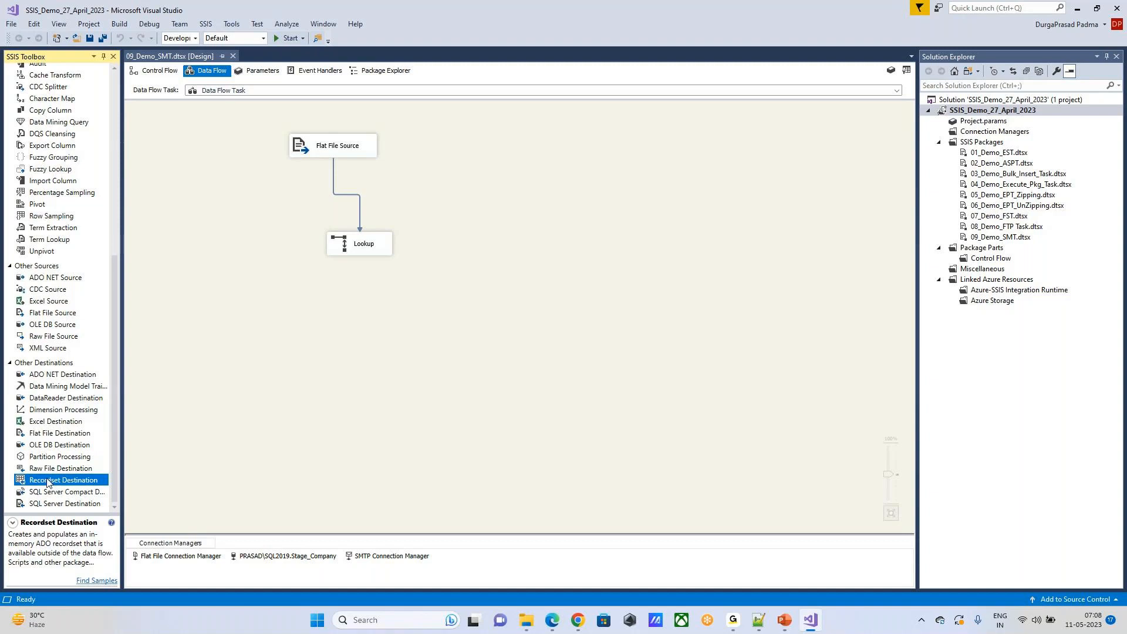
{"action": "left_click", "coordinate": [39, 493]}
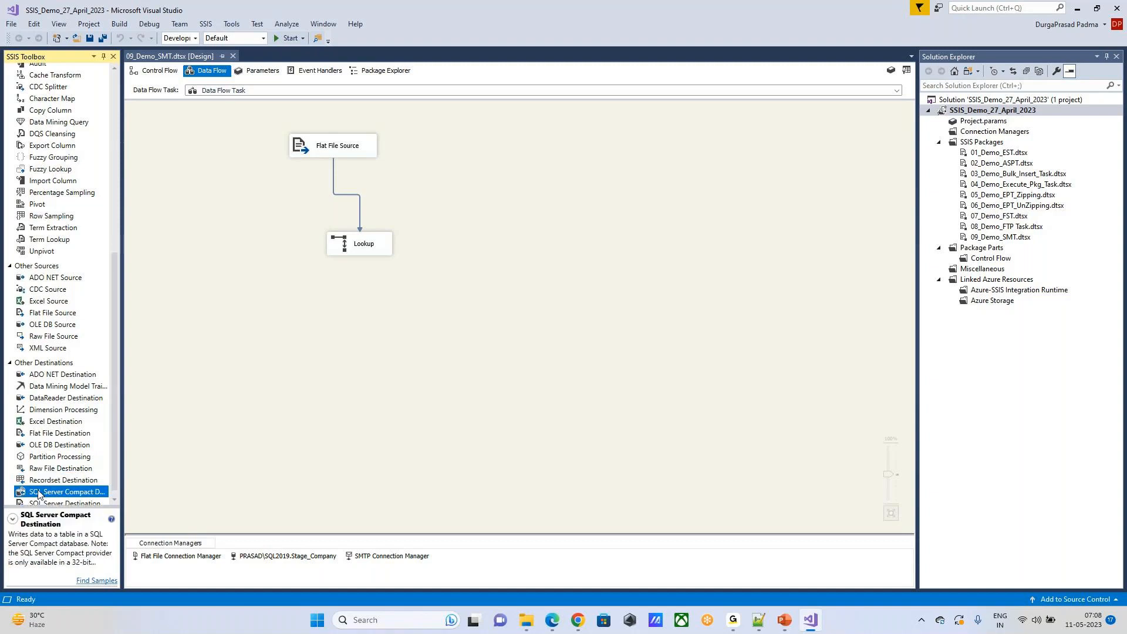
{"action": "scroll", "coordinate": [75, 450], "scroll_direction": "down", "scroll_amount": 1}
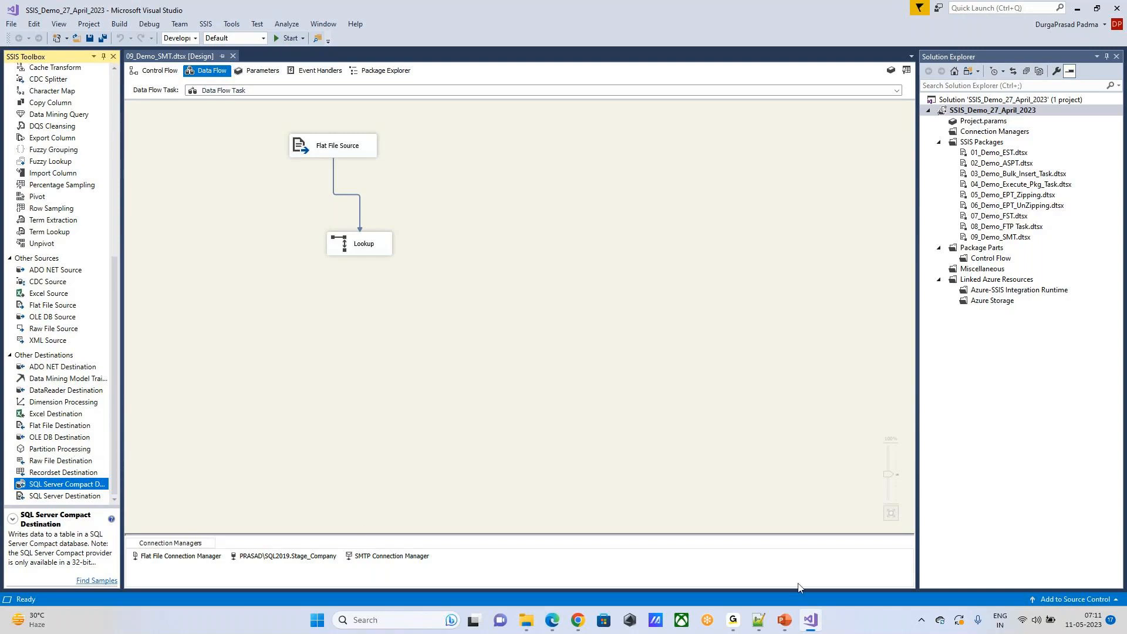
Step: Switch to the PowerPoint slide show and view the Data Flow - Destinations and Flat File Vs. Raw File slides
{"action": "mouse_move", "coordinate": [786, 621]}
{"action": "left_click", "coordinate": [849, 561]}
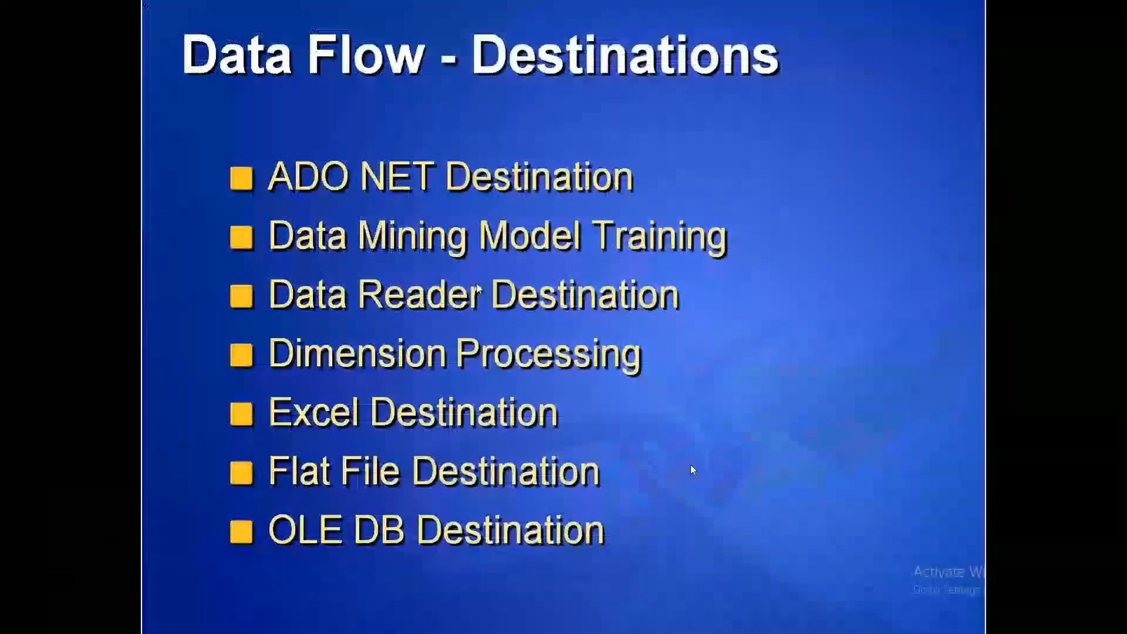
{"action": "left_click", "coordinate": [691, 464]}
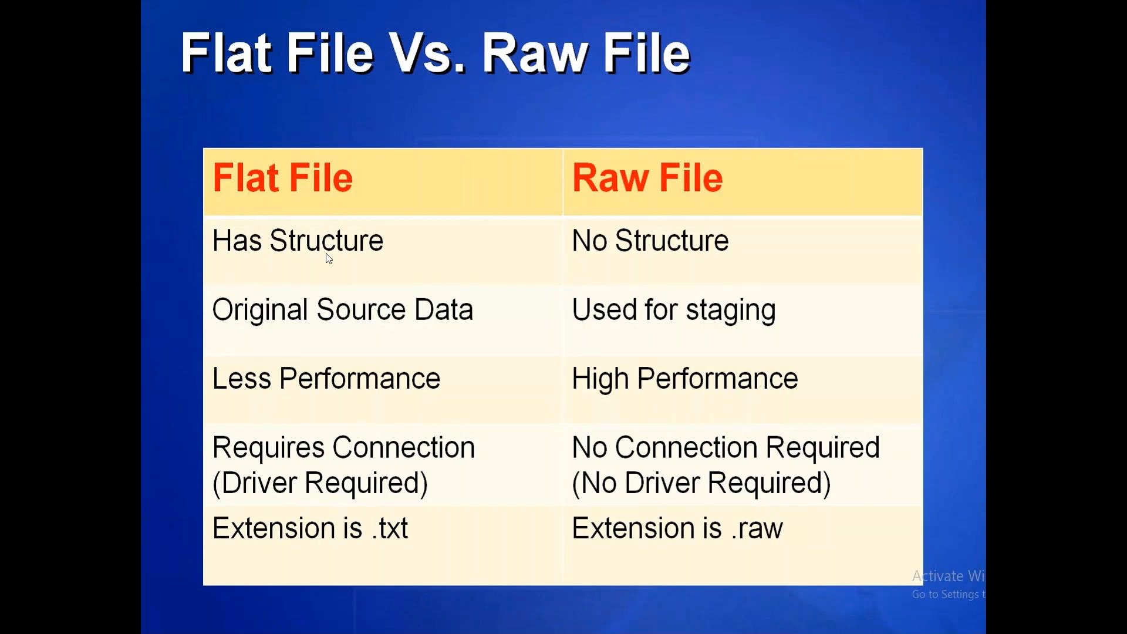
Step: Open Paint and draw a rounded rectangle near the canvas's upper-left corner, labelled EMP inside
{"action": "key", "text": "alt+Tab"}
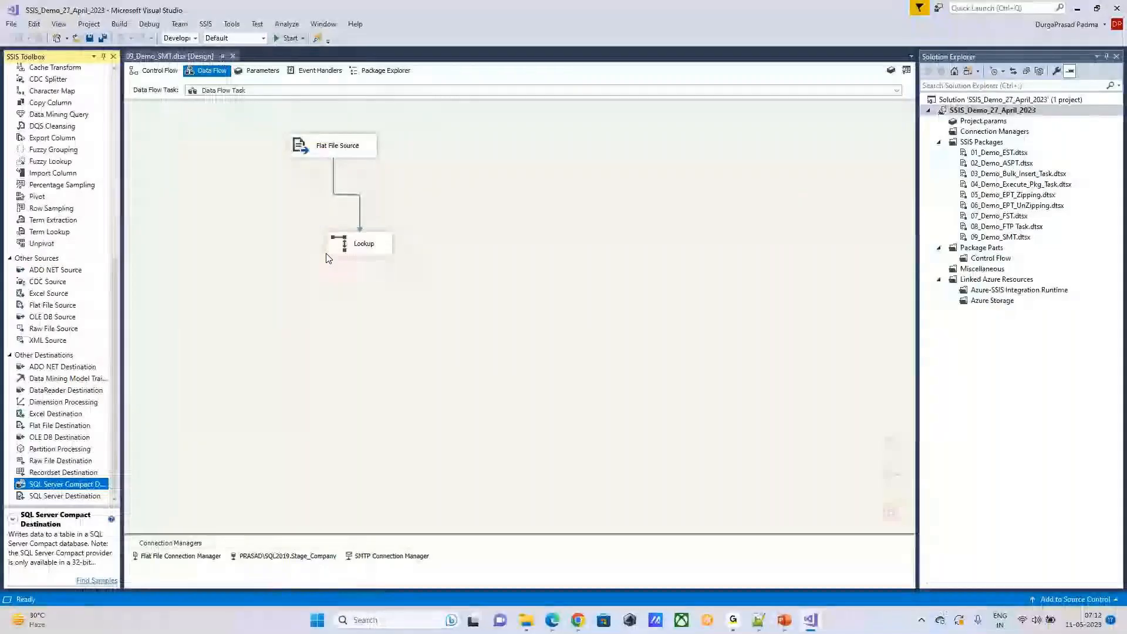
{"action": "left_click", "coordinate": [405, 620]}
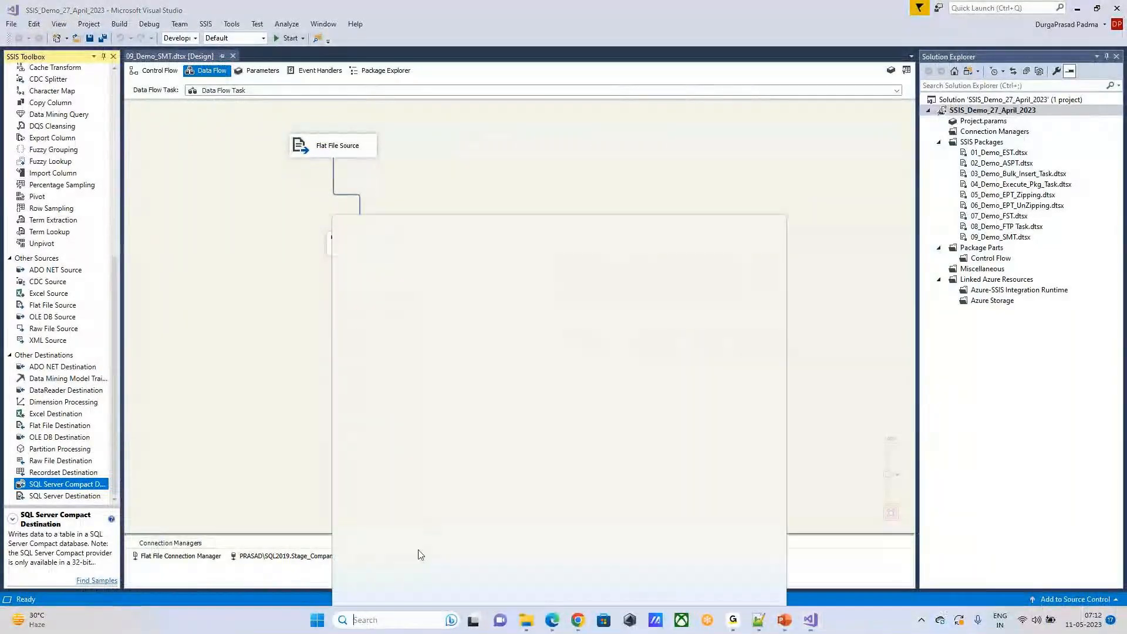
{"action": "left_click", "coordinate": [397, 394]}
{"action": "left_click_drag", "start_coordinate": [158, 182], "coordinate": [267, 261]}
{"action": "left_click", "coordinate": [215, 58]}
{"action": "left_click", "coordinate": [186, 213]}
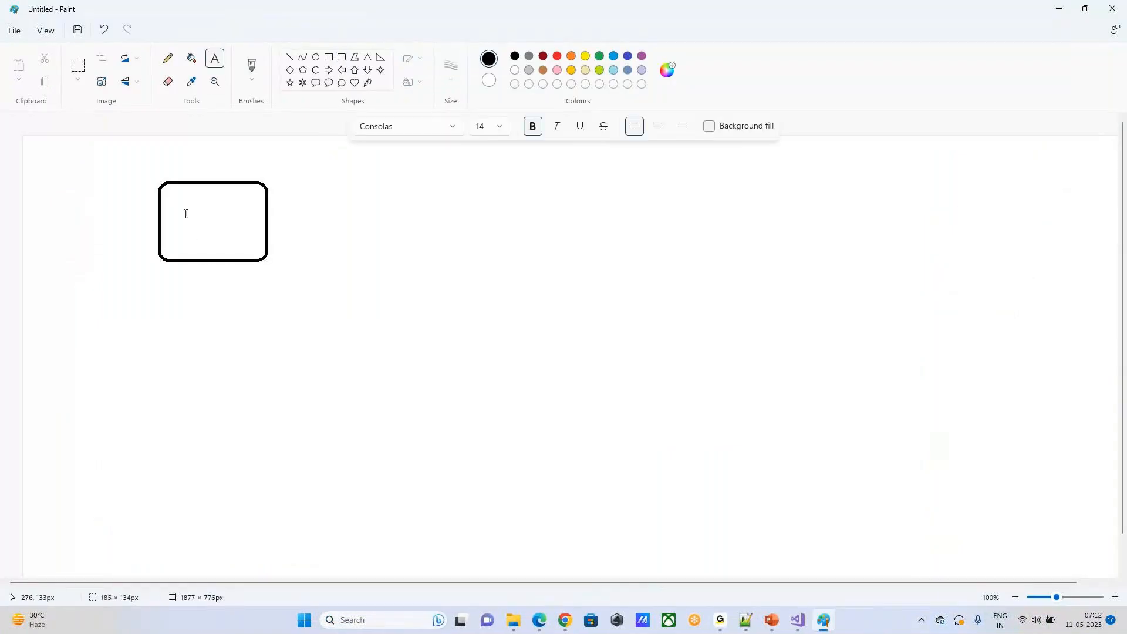
{"action": "type", "text": "EMP"}
{"action": "left_click", "coordinate": [253, 317]}
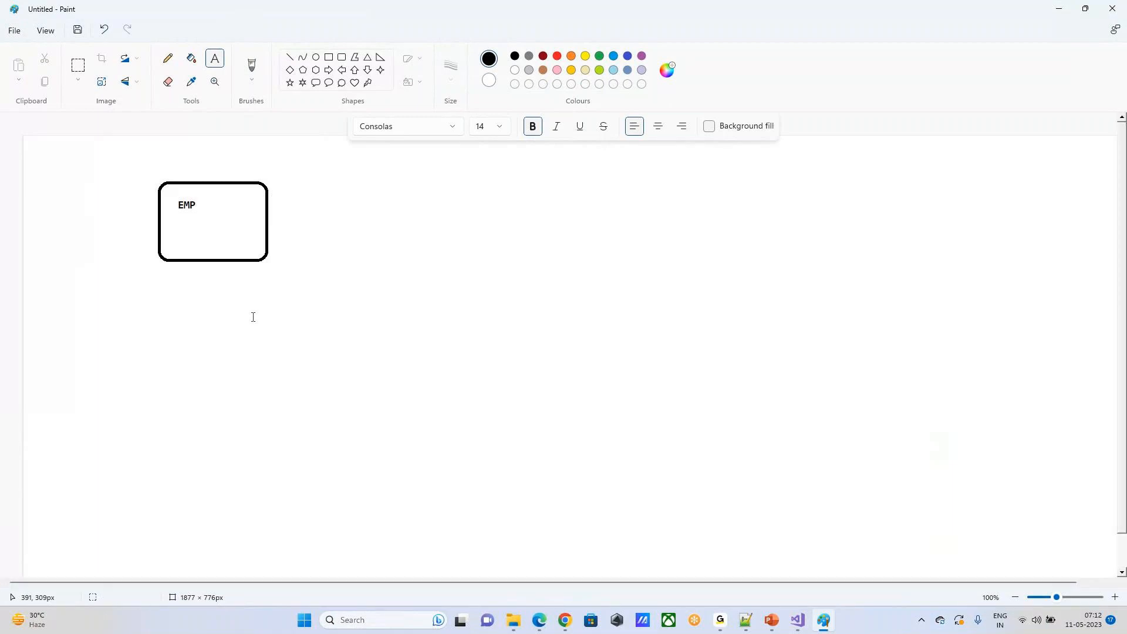
Step: Return to the Flat File Vs. Raw File slide to consult the comparison of both file types
{"action": "key", "text": "alt+Tab"}
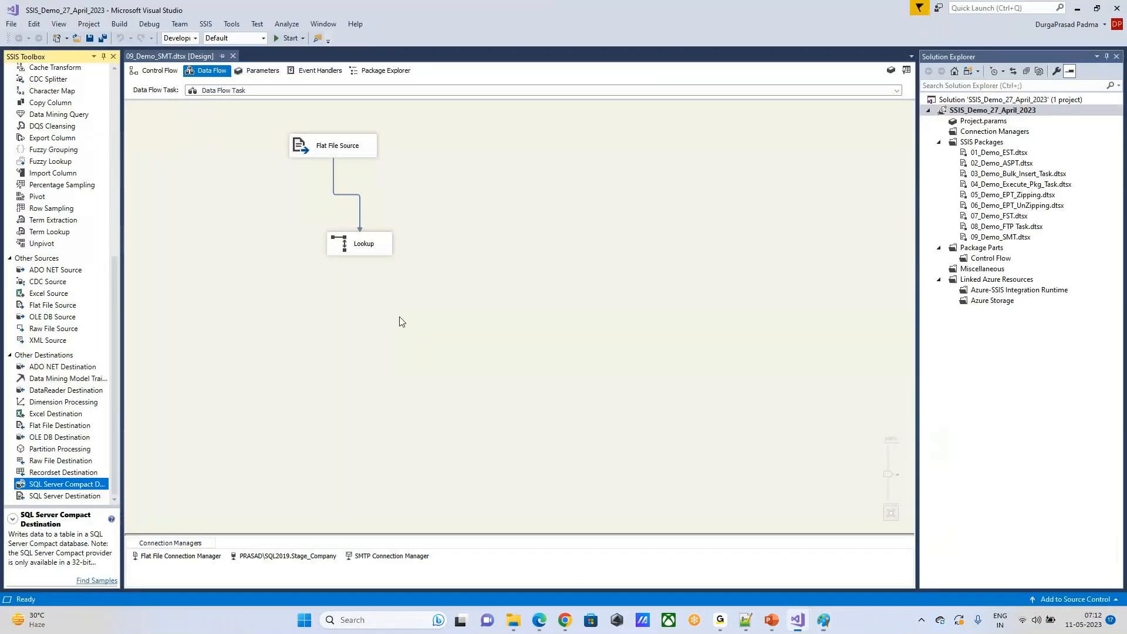
{"action": "key", "text": "alt+Tab"}
{"action": "key", "text": "alt+Tab"}
{"action": "key", "text": "alt+Tab"}
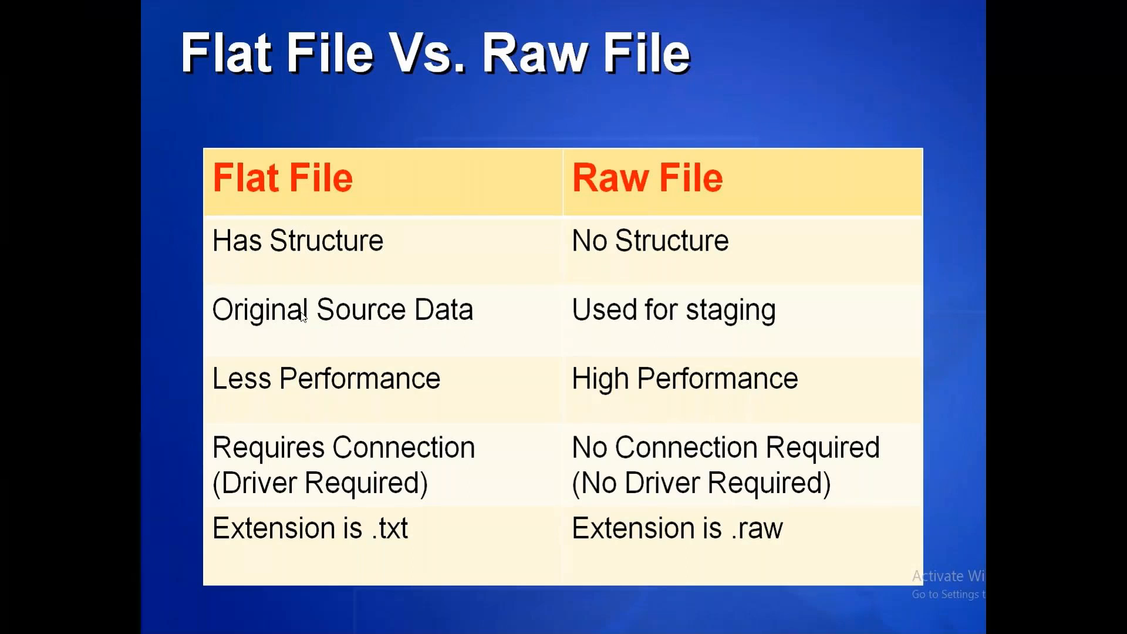
Step: Back in Paint, draw a second rounded rectangle of about 176 × 126 px to the right of the EMP box and label it Raw File
{"action": "key", "text": "alt+Tab"}
{"action": "left_click", "coordinate": [340, 56]}
{"action": "left_click_drag", "start_coordinate": [462, 183], "coordinate": [565, 255]}
{"action": "left_click", "coordinate": [215, 58]}
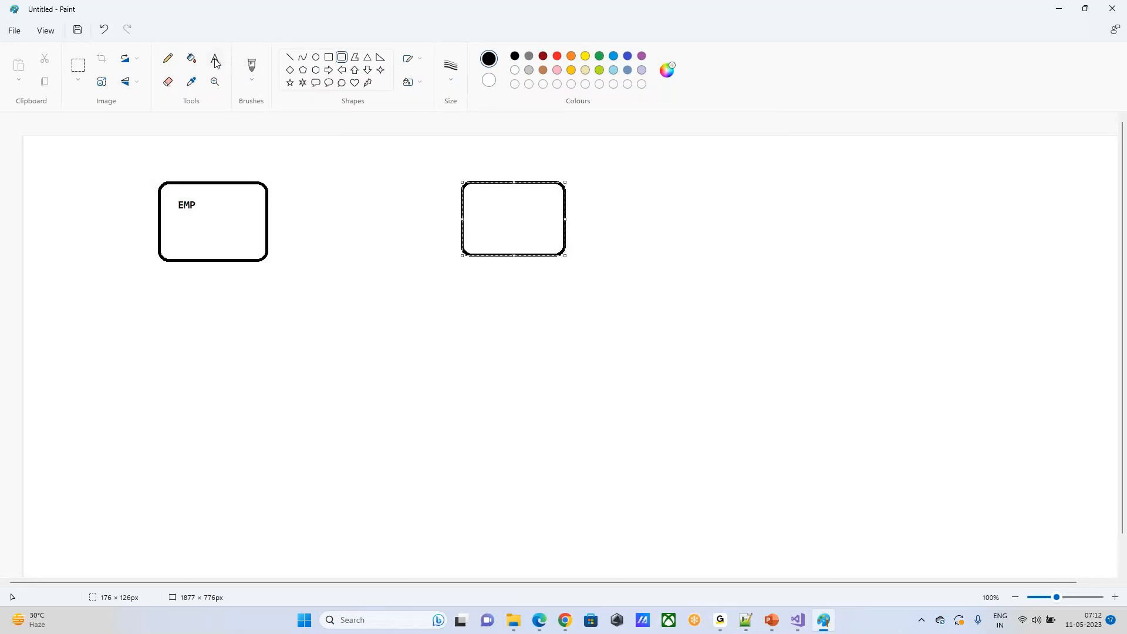
{"action": "left_click", "coordinate": [474, 201]}
{"action": "type", "text": "Raw Fil"}
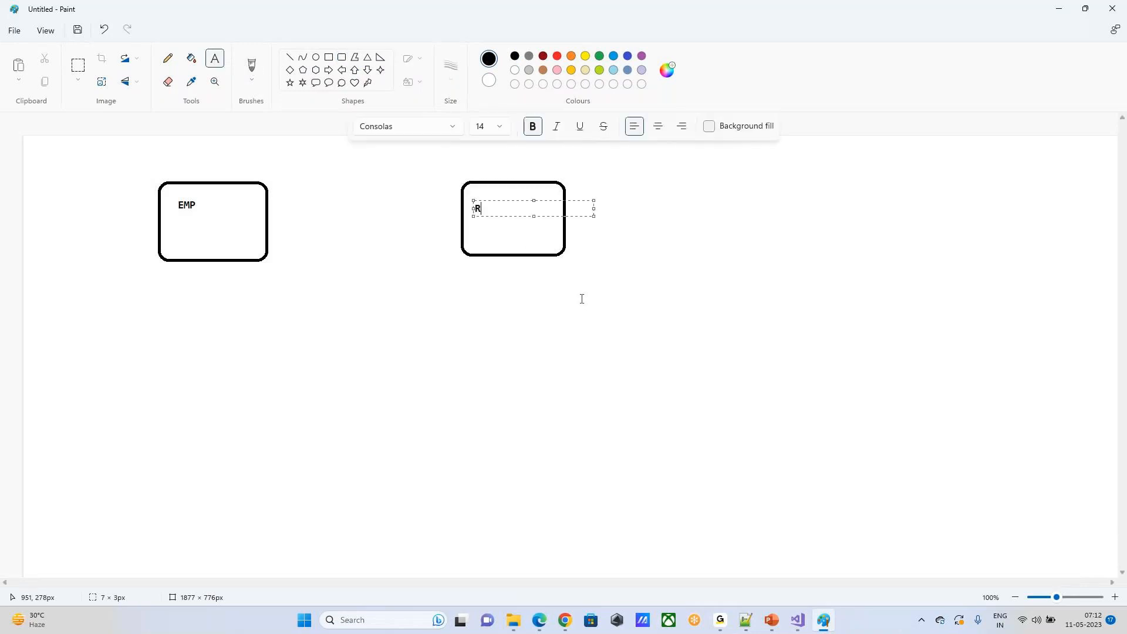
{"action": "type", "text": "e"}
{"action": "left_click", "coordinate": [584, 276]}
Step: Add the caption "has structure" below the EMP box
{"action": "left_click", "coordinate": [153, 272]}
{"action": "left_click", "coordinate": [210, 315]}
{"action": "left_click", "coordinate": [170, 272]}
{"action": "type", "text": "has structure"}
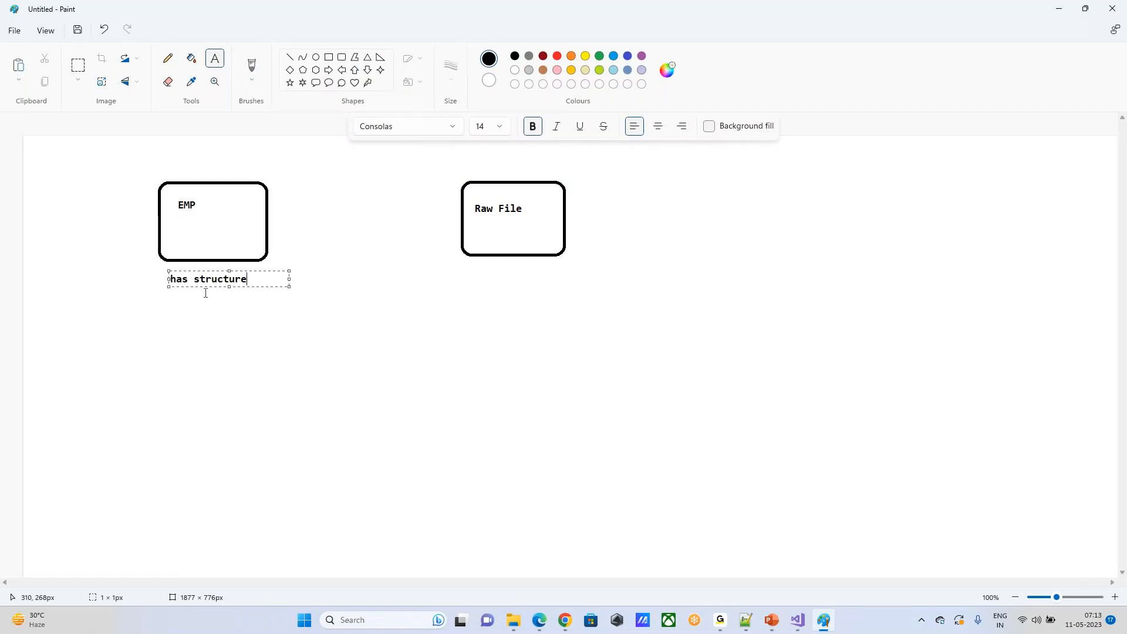
Step: Add the caption "Doesn't have structure" below the Raw File box
{"action": "left_click", "coordinate": [481, 280]}
{"action": "left_click", "coordinate": [478, 275]}
{"action": "type", "text": "Doesn't have structure"}
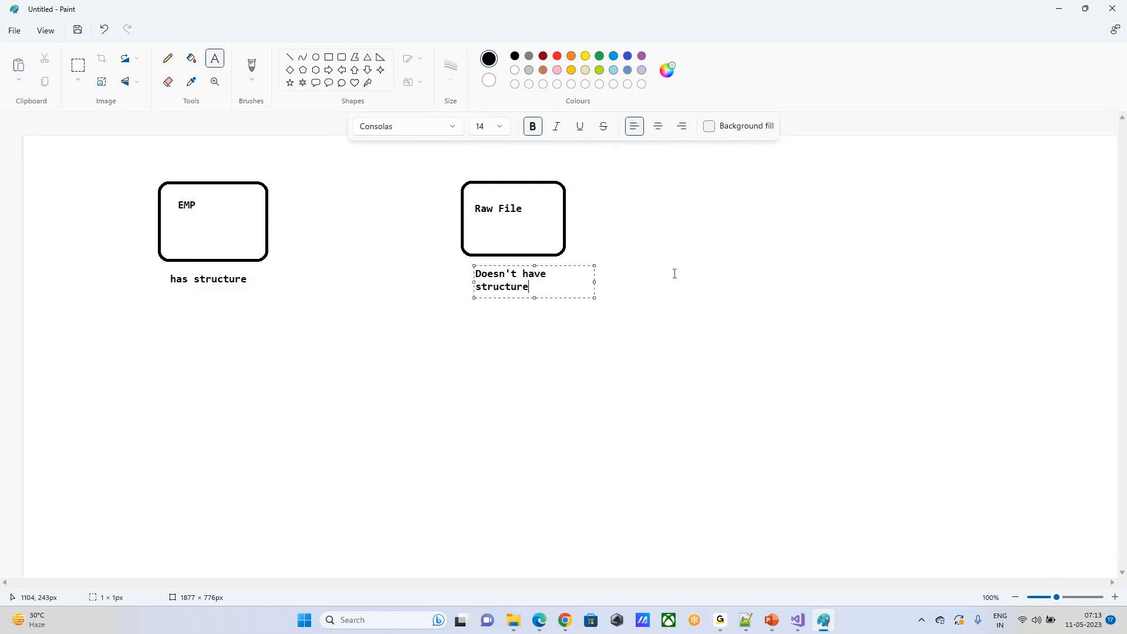
{"action": "left_click", "coordinate": [136, 307]}
{"action": "left_click_drag", "start_coordinate": [137, 270], "coordinate": [280, 309]}
{"action": "left_click", "coordinate": [344, 242]}
{"action": "left_click", "coordinate": [514, 620]}
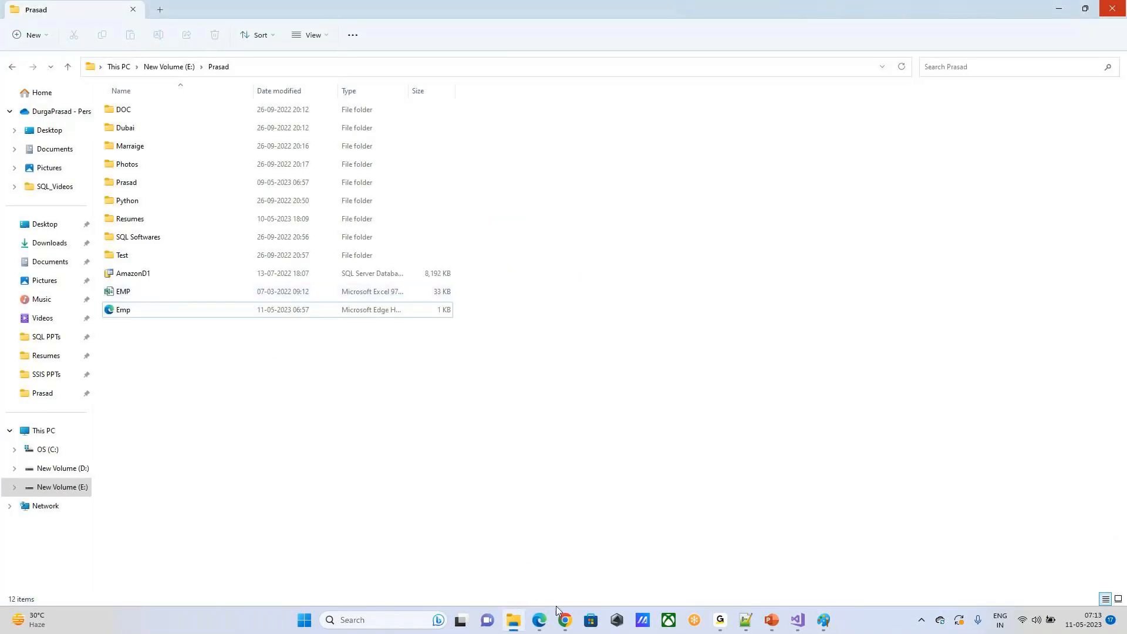
{"action": "left_click", "coordinate": [514, 620]}
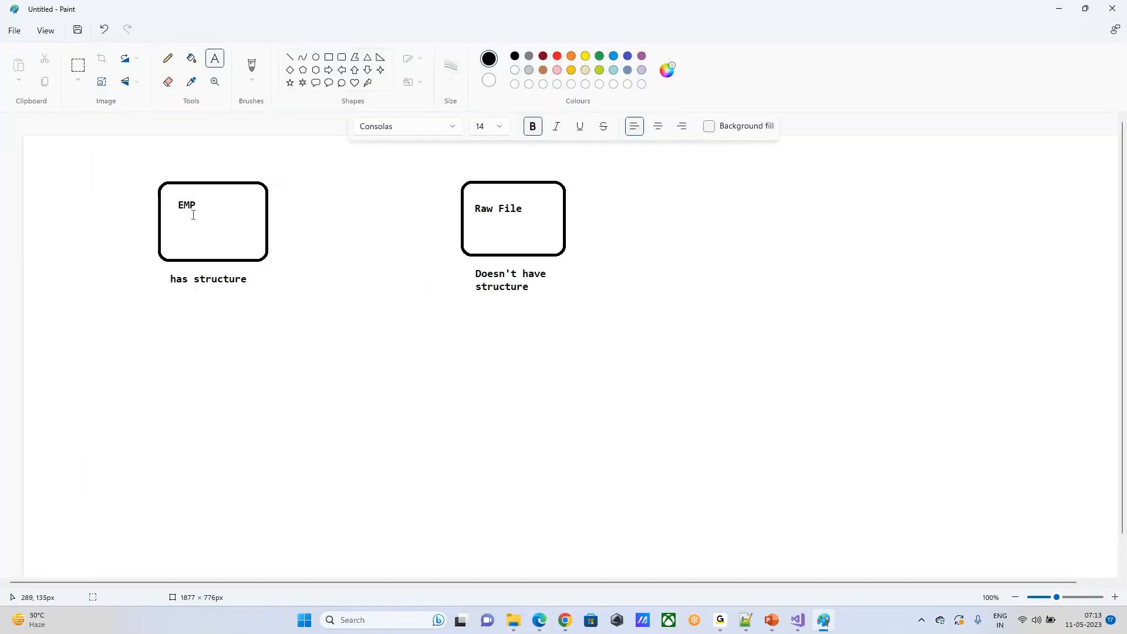
Step: Add the label "Flat File" below the EMP text inside the first box of the Paint drawing
{"action": "left_click", "coordinate": [176, 224]}
{"action": "key", "text": "alt+Tab"}
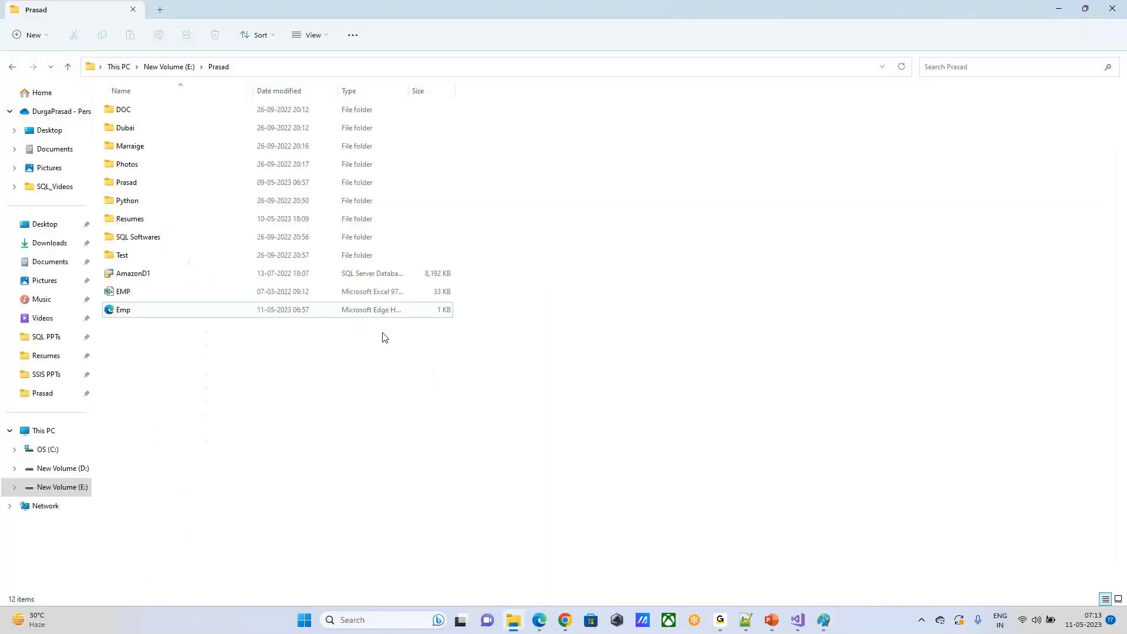
{"action": "key", "text": "alt+Tab"}
{"action": "key", "text": "alt+Tab"}
{"action": "key", "text": "alt+Tab"}
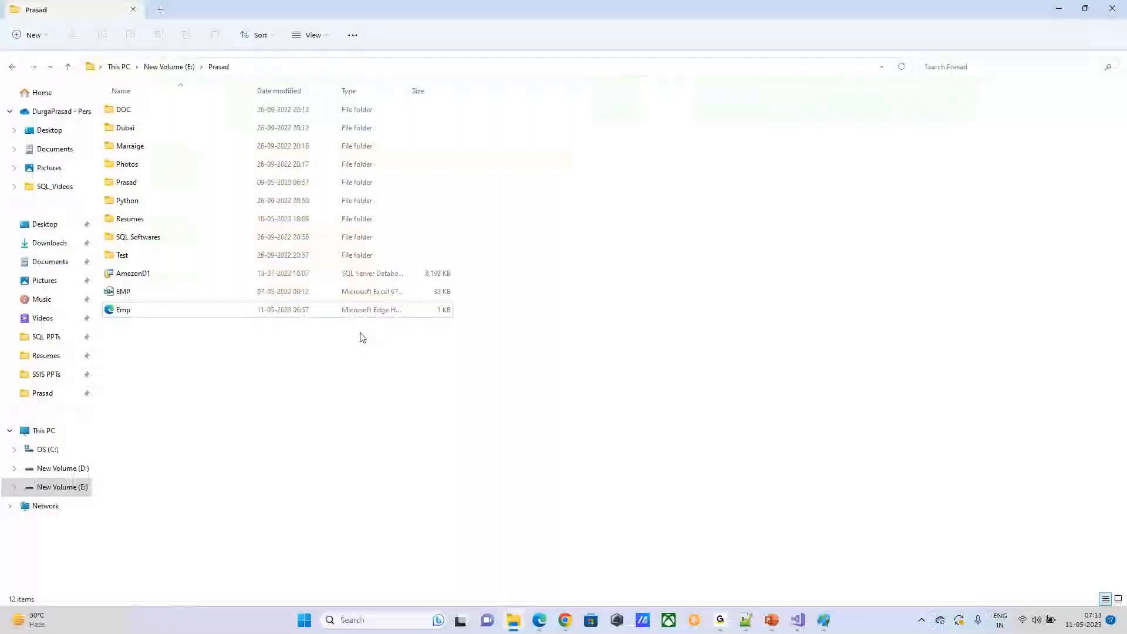
{"action": "key", "text": "alt+Tab"}
{"action": "key", "text": "alt+Tab"}
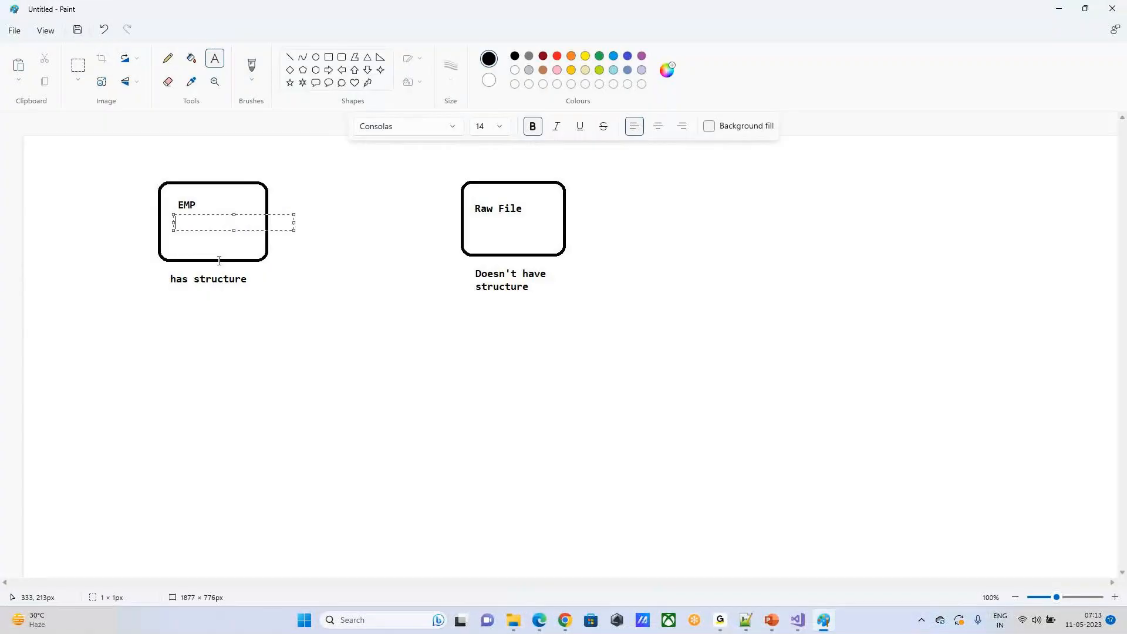
{"action": "left_click", "coordinate": [178, 219]}
{"action": "type", "text": "Flat File"}
{"action": "left_click", "coordinate": [533, 210]}
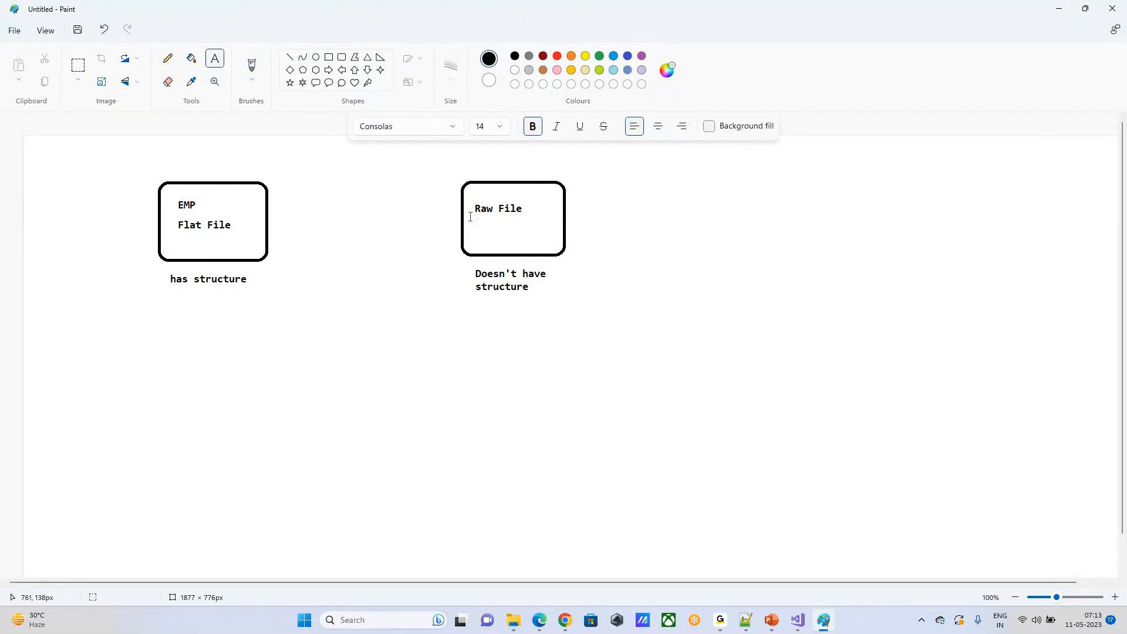
{"action": "left_click_drag", "start_coordinate": [146, 181], "coordinate": [252, 279]}
{"action": "left_click", "coordinate": [456, 197]}
{"action": "left_click_drag", "start_coordinate": [450, 186], "coordinate": [586, 280]}
{"action": "left_click", "coordinate": [755, 254]}
Step: Switch to File Explorer and open the EMP text document from the inner nested folder on New Volume (E:)
{"action": "left_click", "coordinate": [515, 620]}
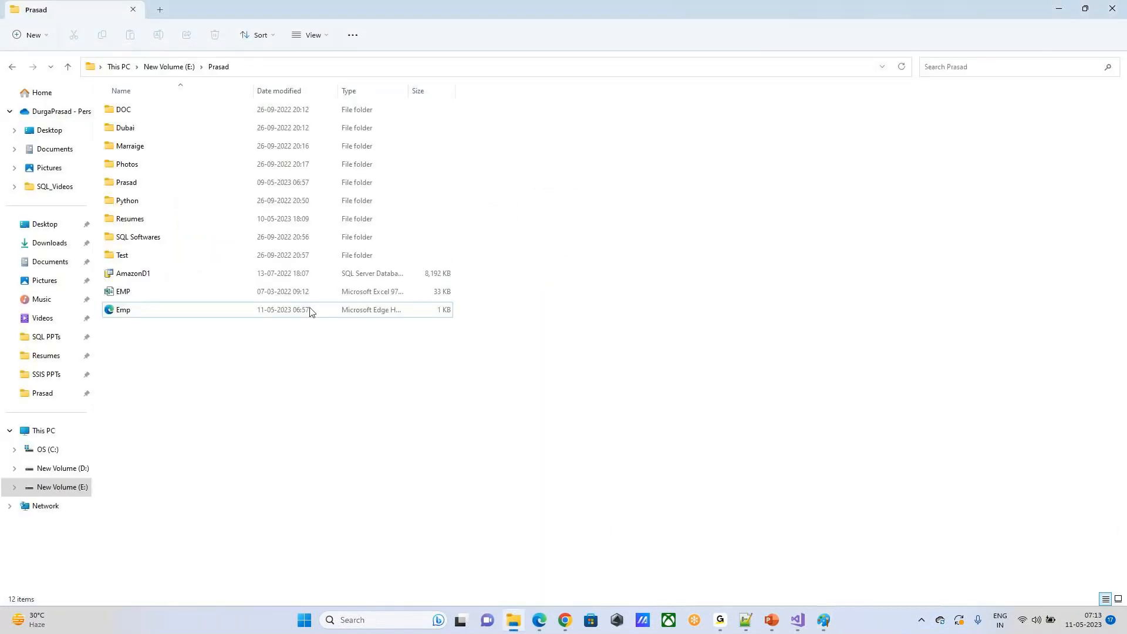
{"action": "left_click", "coordinate": [69, 66]}
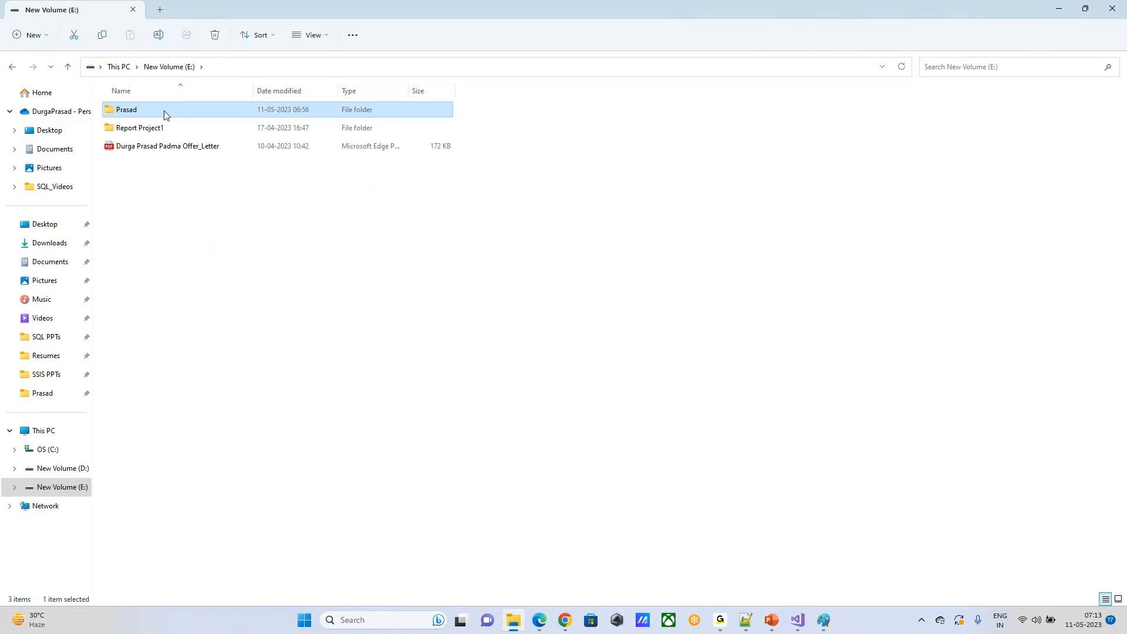
{"action": "double_click", "coordinate": [164, 112]}
{"action": "double_click", "coordinate": [143, 184]}
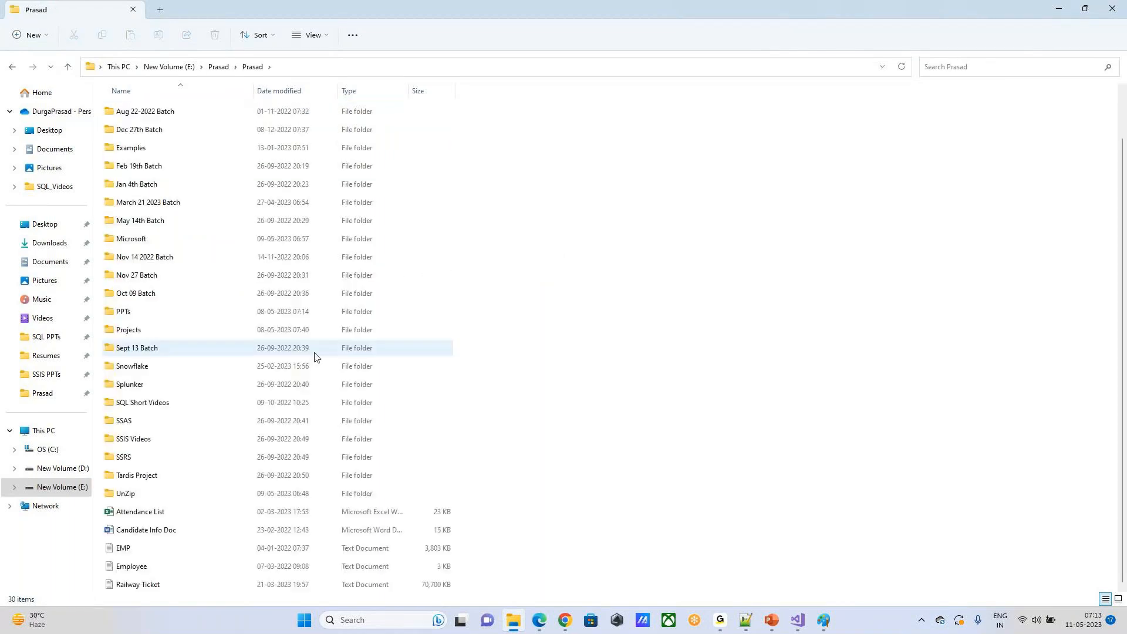
{"action": "double_click", "coordinate": [157, 552]}
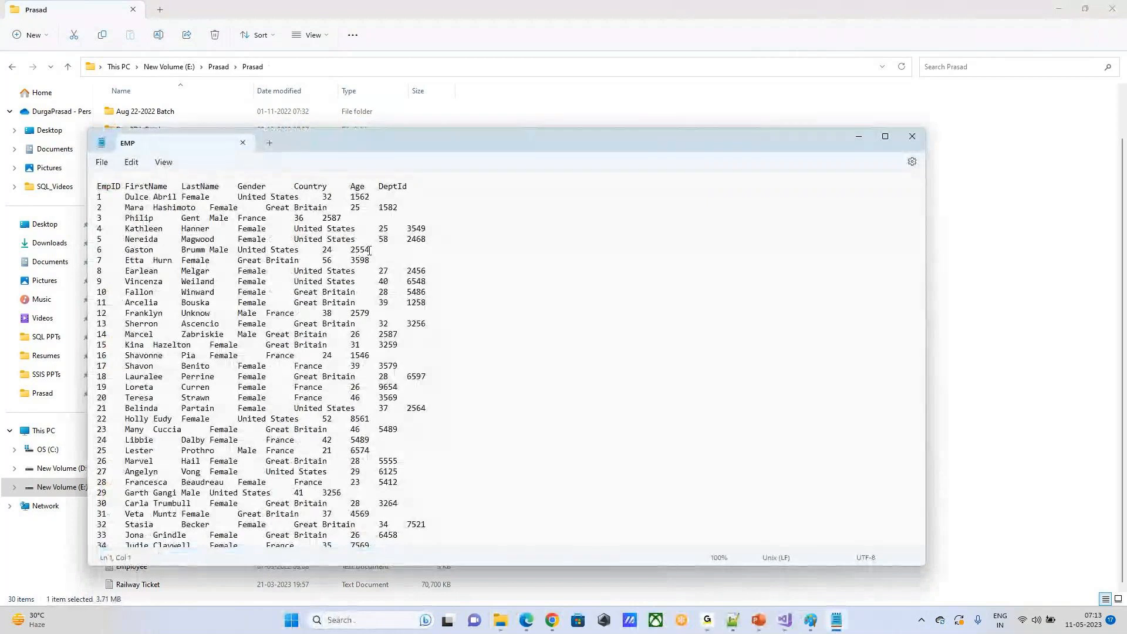
Step: Examine the employee records in the EMP text file, then return to its first rows
{"action": "left_click", "coordinate": [370, 251]}
{"action": "left_click", "coordinate": [475, 385]}
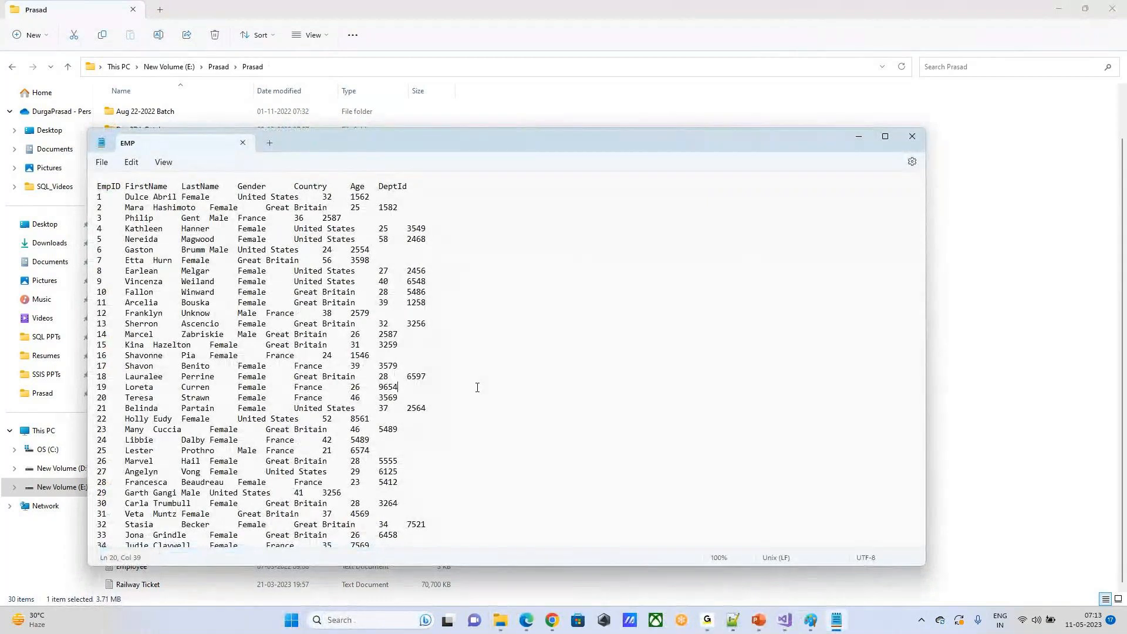
{"action": "scroll", "coordinate": [478, 386], "scroll_direction": "down", "scroll_amount": 10}
{"action": "scroll", "coordinate": [487, 388], "scroll_direction": "down", "scroll_amount": 14}
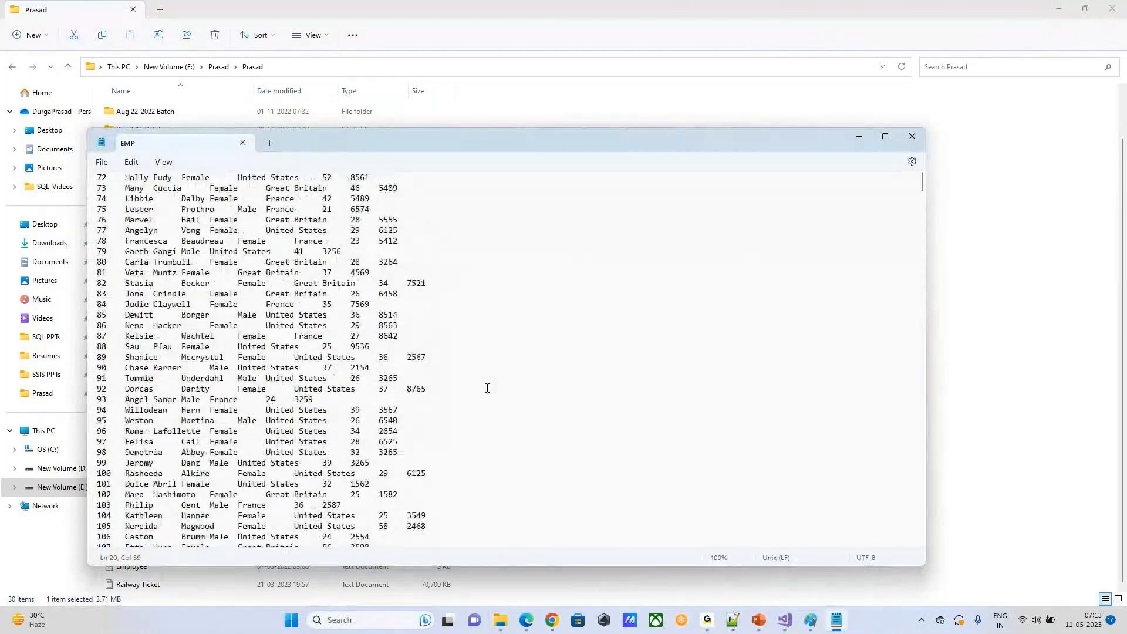
{"action": "scroll", "coordinate": [488, 389], "scroll_direction": "down", "scroll_amount": 20}
{"action": "scroll", "coordinate": [491, 395], "scroll_direction": "down", "scroll_amount": 20}
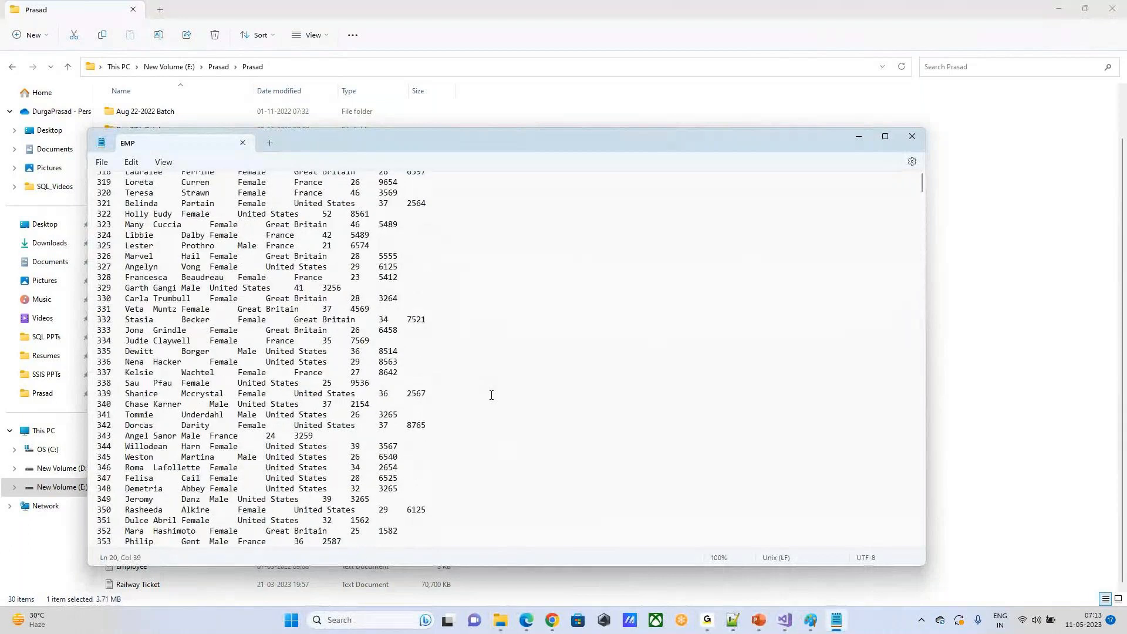
{"action": "scroll", "coordinate": [491, 395], "scroll_direction": "down", "scroll_amount": 14}
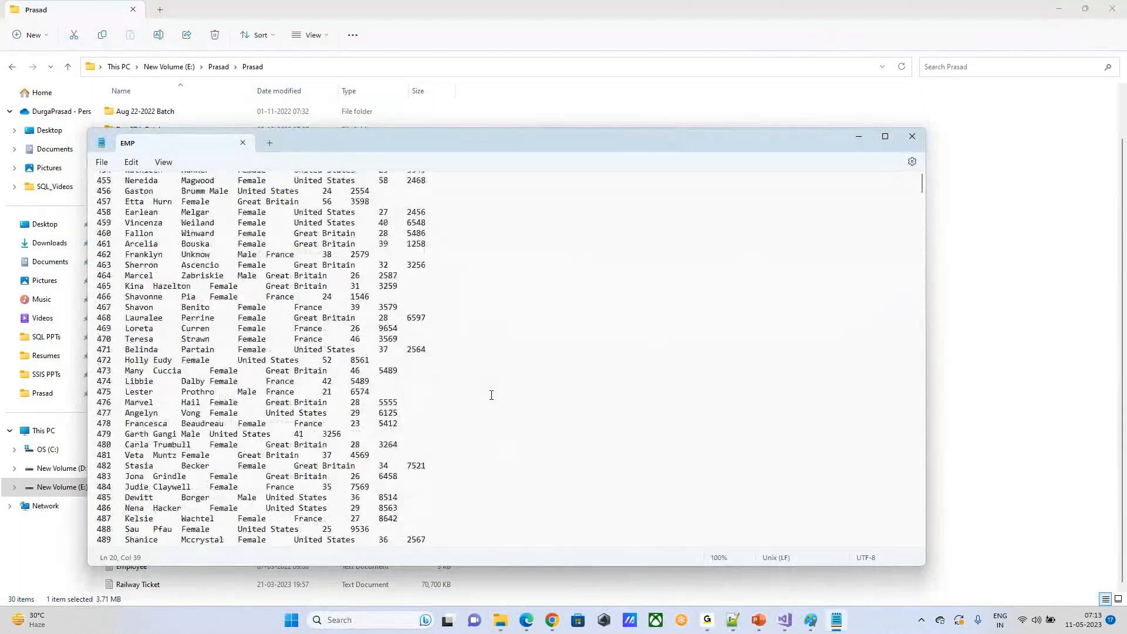
{"action": "scroll", "coordinate": [492, 395], "scroll_direction": "down", "scroll_amount": 20}
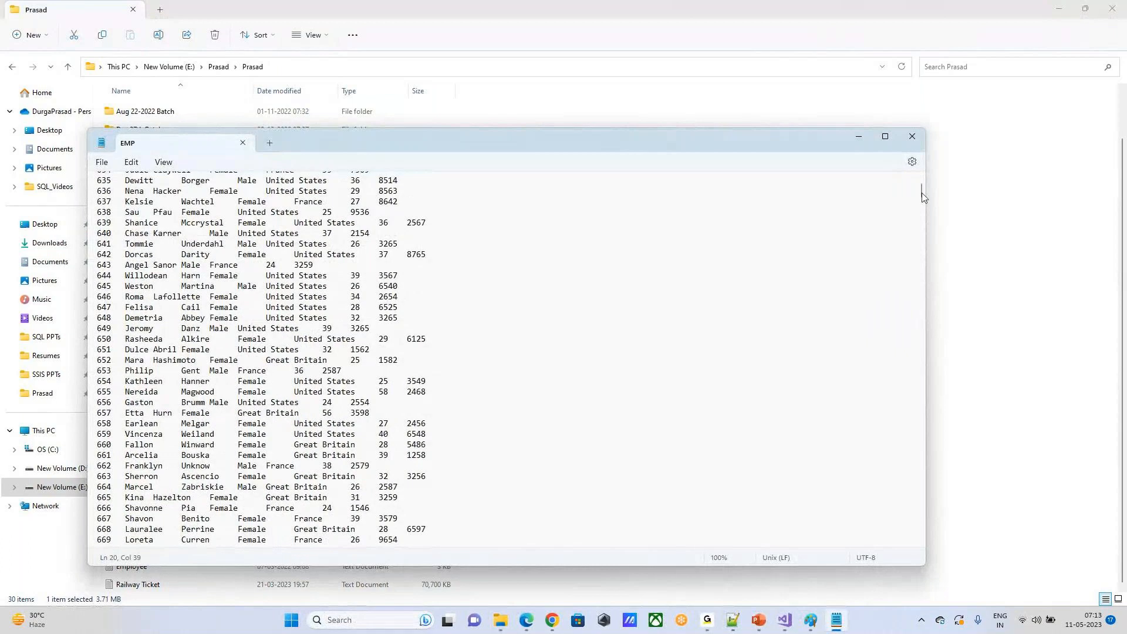
{"action": "left_click_drag", "start_coordinate": [922, 197], "coordinate": [868, 170]}
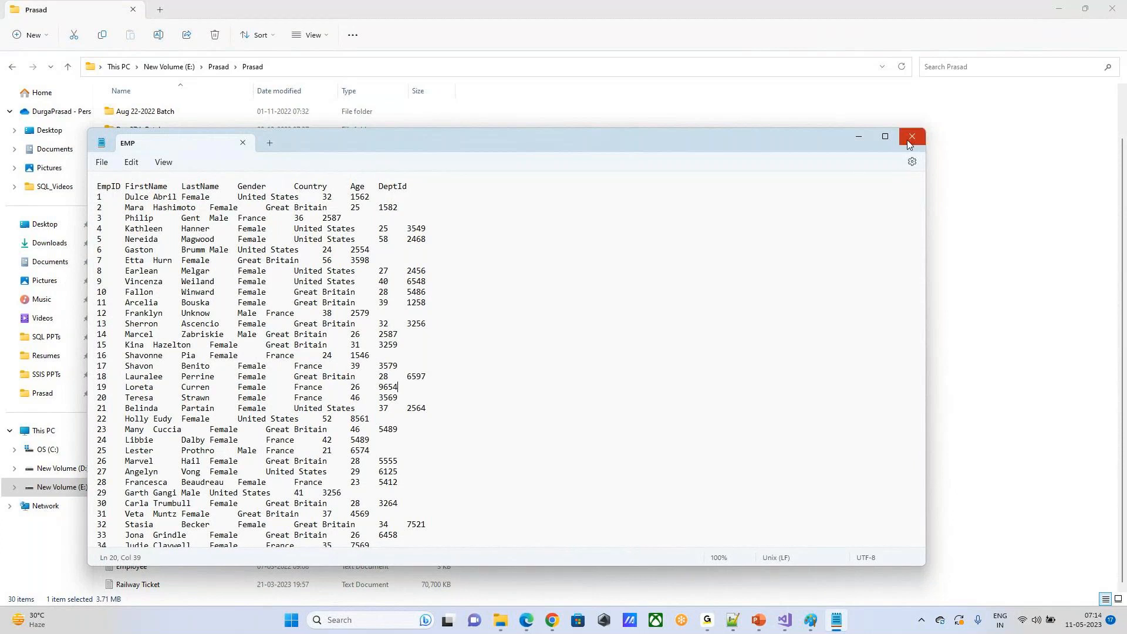
Step: Highlight the EmpID and name column headers and the first row's value to inspect the file's structure, then close it
{"action": "left_click_drag", "start_coordinate": [97, 186], "coordinate": [121, 187]}
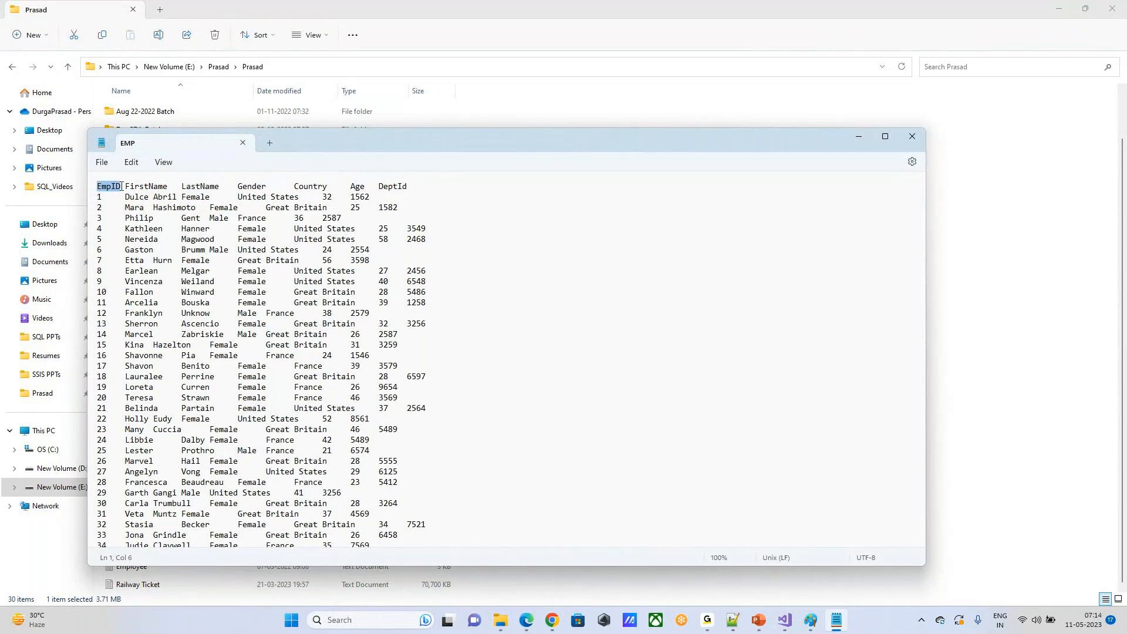
{"action": "left_click", "coordinate": [121, 186]}
{"action": "key", "text": "shift+Right"}
{"action": "left_click_drag", "start_coordinate": [170, 189], "coordinate": [239, 191]}
{"action": "left_click_drag", "start_coordinate": [98, 197], "coordinate": [124, 197]}
{"action": "left_click", "coordinate": [411, 221]}
{"action": "left_click", "coordinate": [912, 139]}
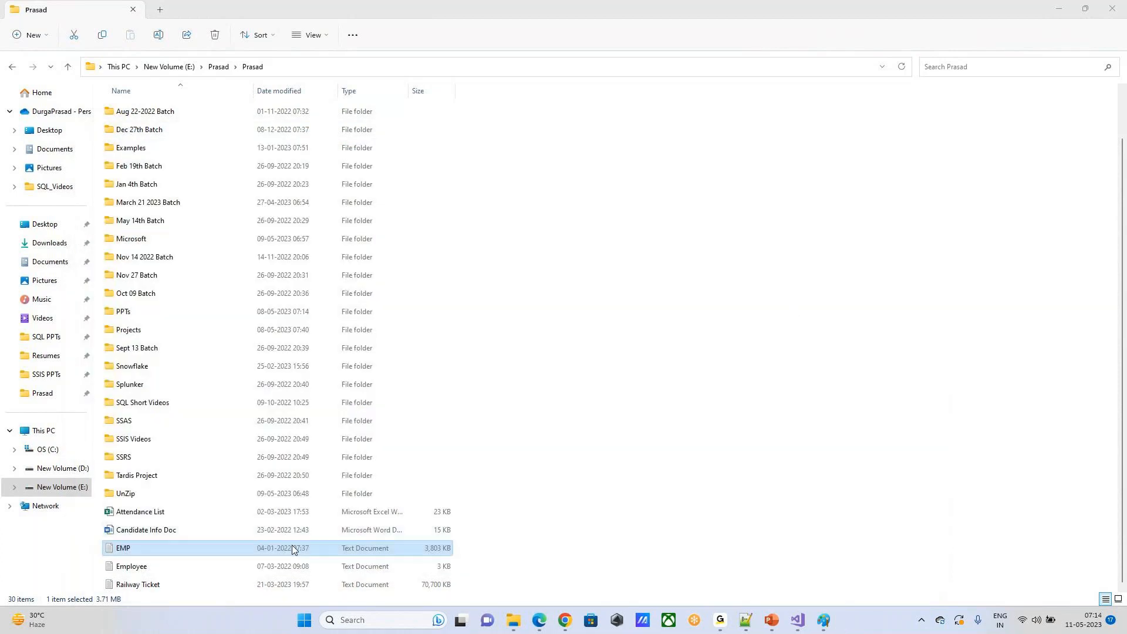
Step: Copy the full contents of the EMP text file into a new Notepad document
{"action": "double_click", "coordinate": [292, 546]}
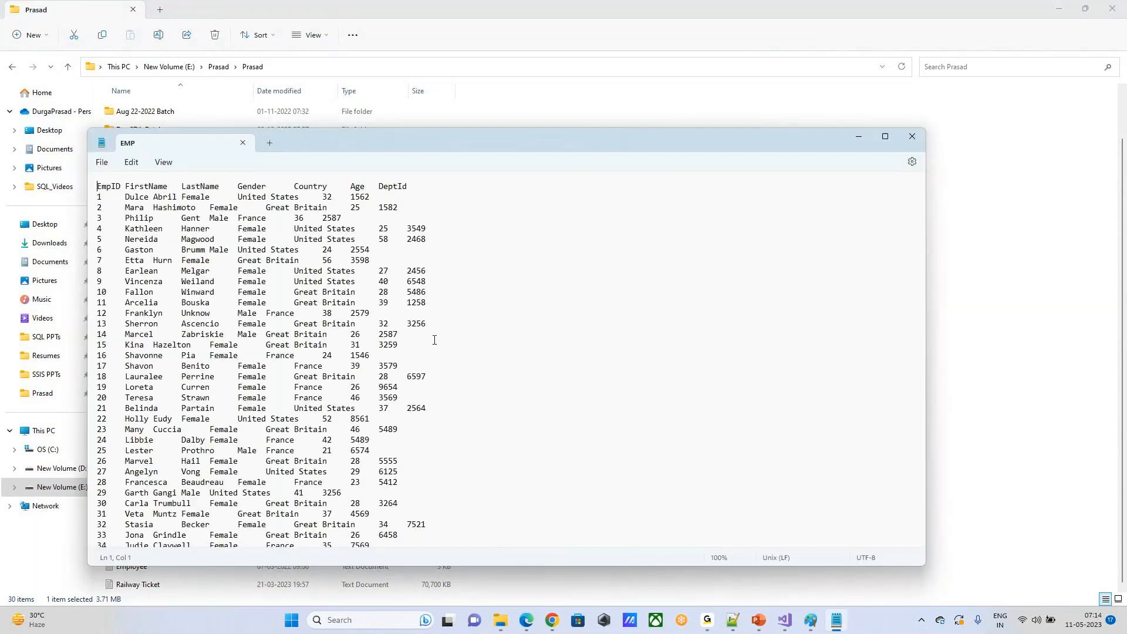
{"action": "key", "text": "ctrl+a"}
{"action": "key", "text": "ctrl+c"}
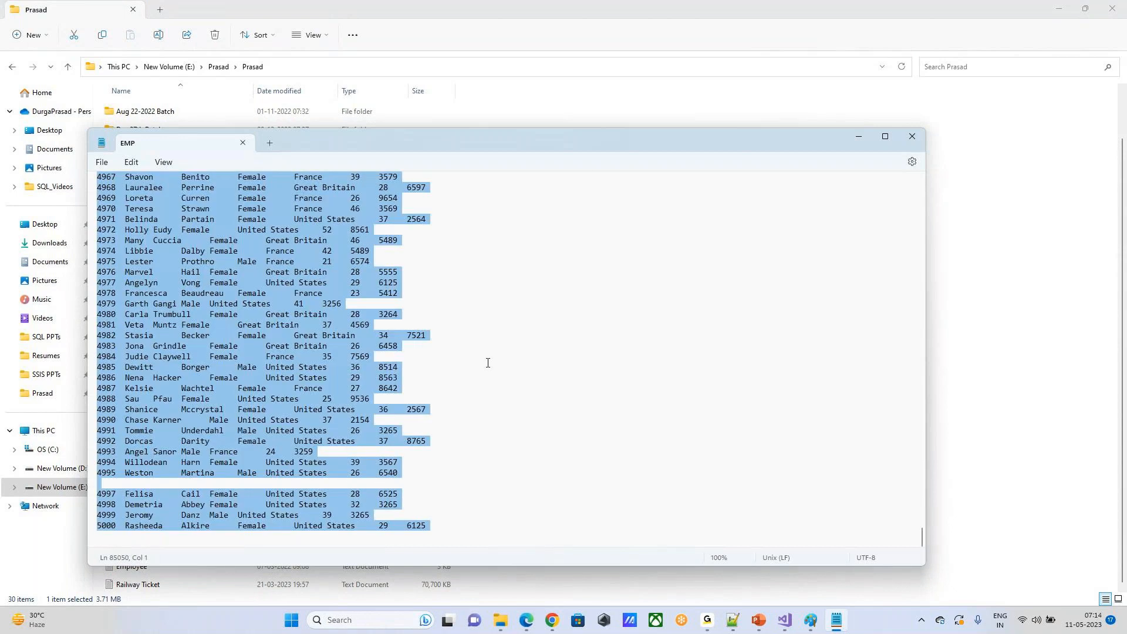
{"action": "left_click", "coordinate": [487, 363]}
{"action": "left_click", "coordinate": [912, 137]}
{"action": "left_click", "coordinate": [368, 624]}
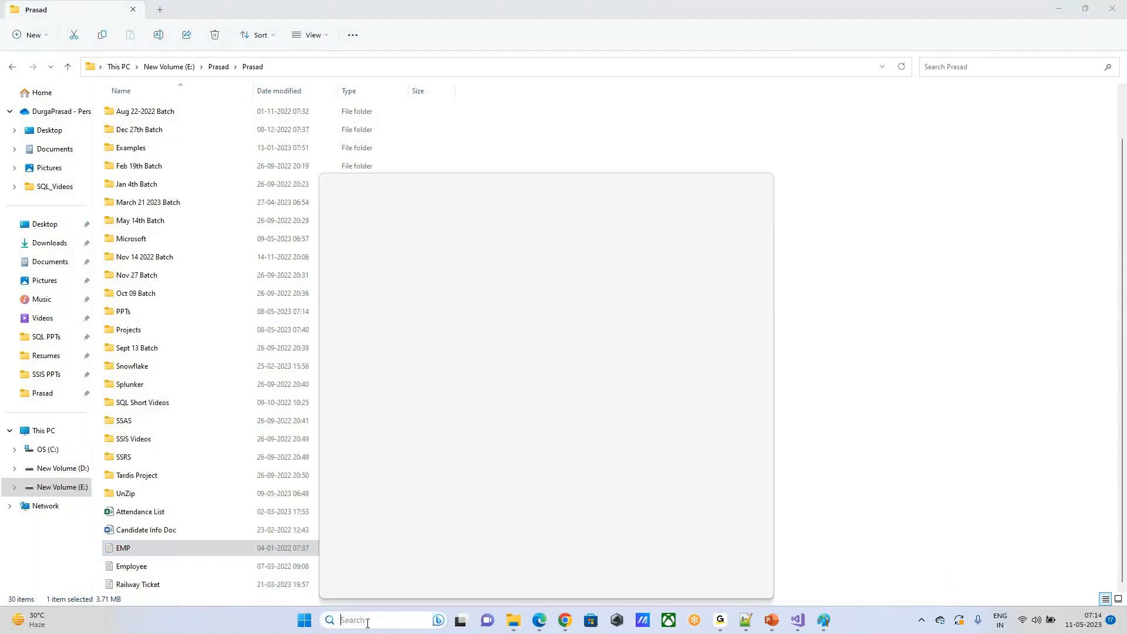
{"action": "left_click", "coordinate": [391, 367]}
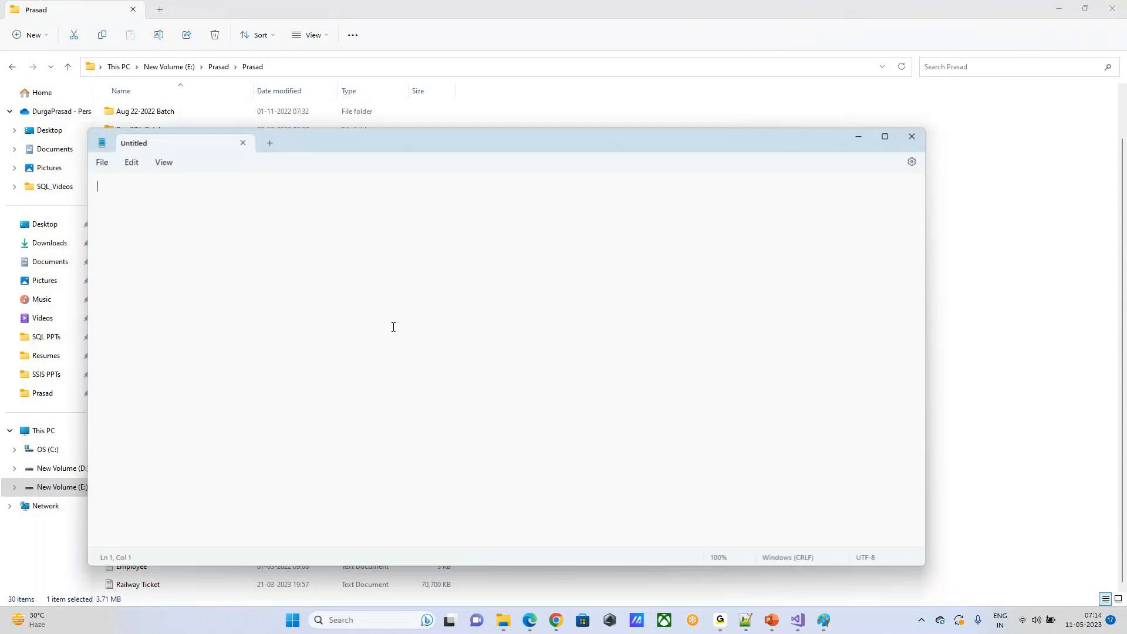
{"action": "key", "text": "ctrl+v"}
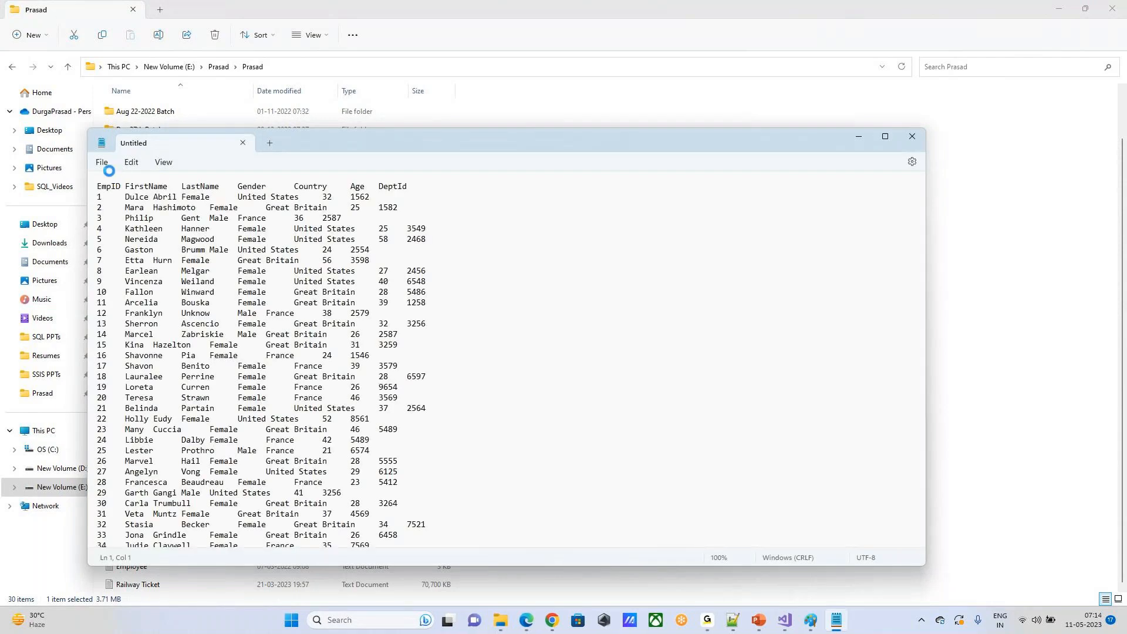
Step: Save the new document as emp.raw in the same folder as the EMP text file, and close Notepad
{"action": "left_click", "coordinate": [102, 163]}
{"action": "left_click", "coordinate": [110, 263]}
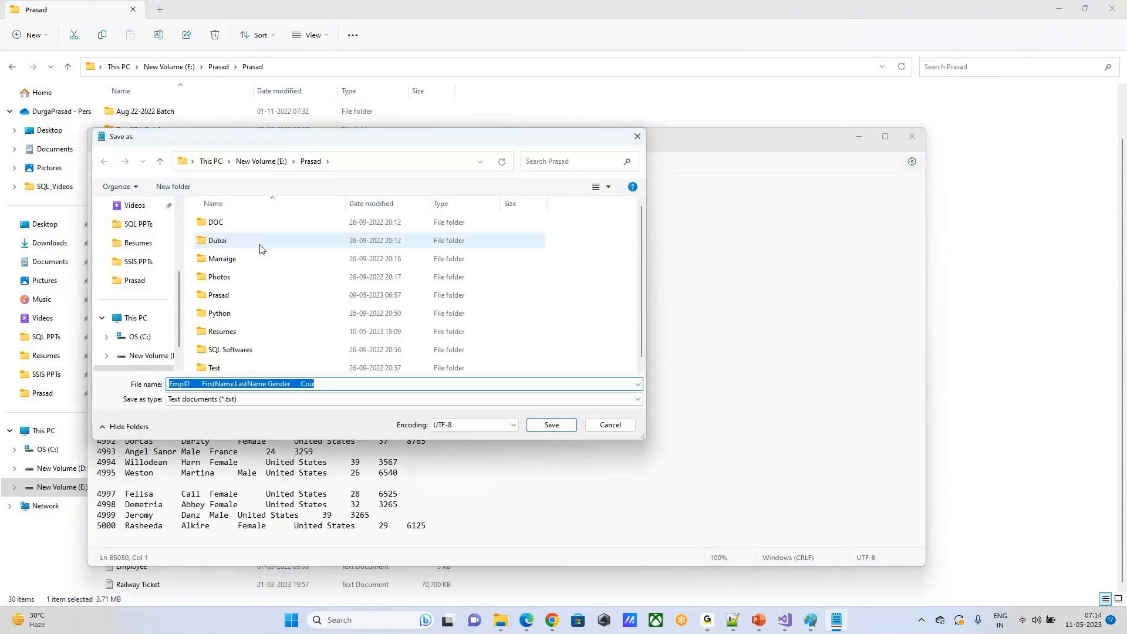
{"action": "double_click", "coordinate": [253, 296]}
{"action": "type", "text": "e"}
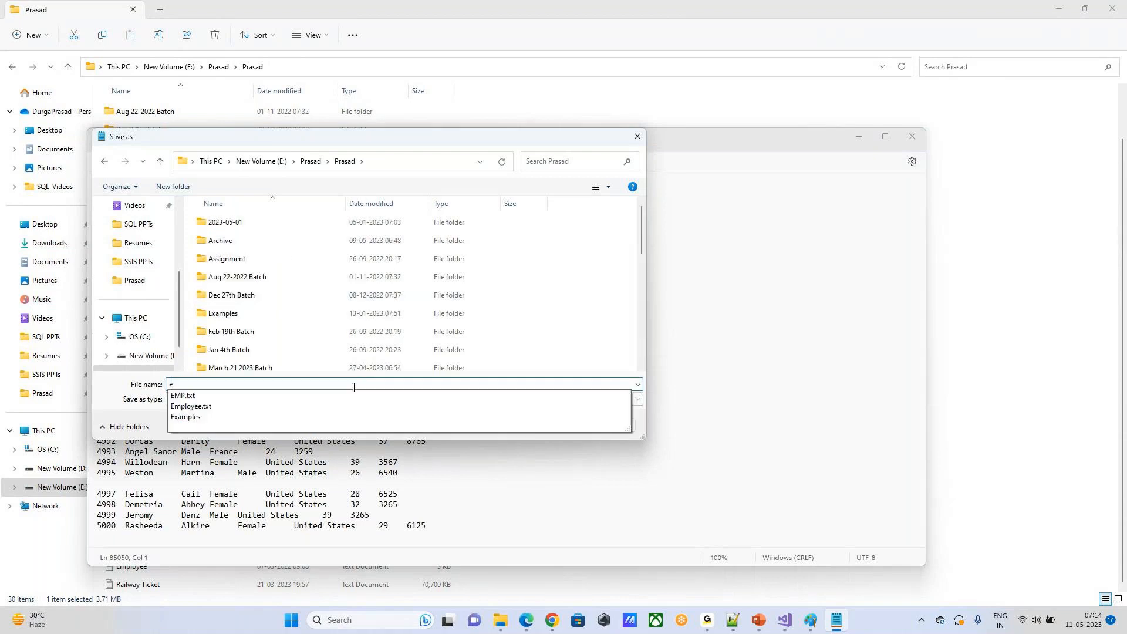
{"action": "type", "text": "mp."}
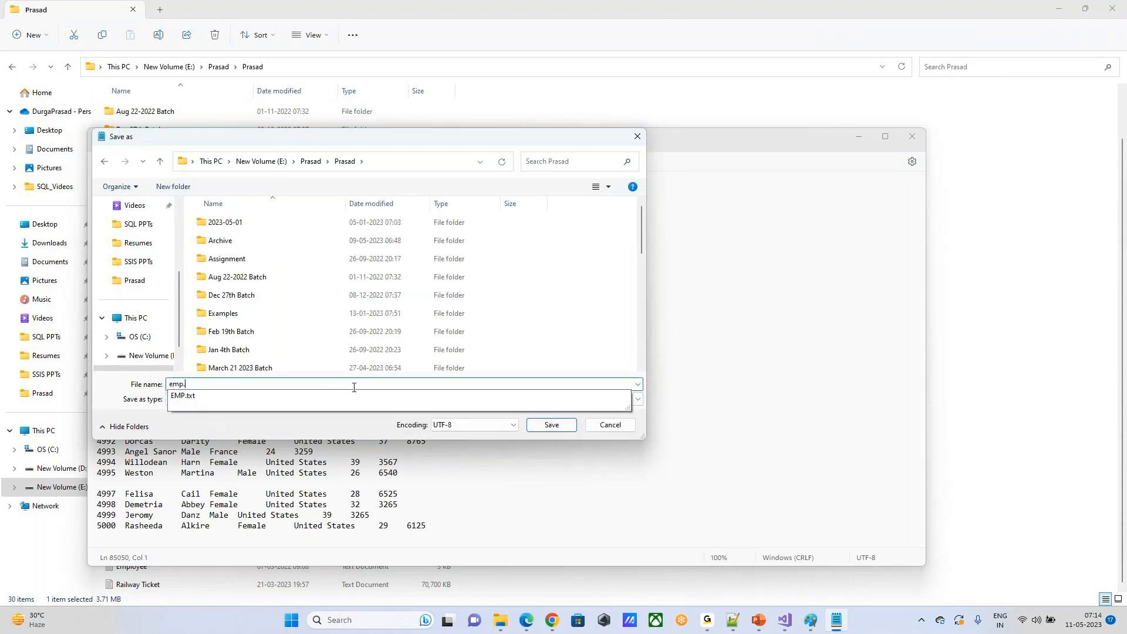
{"action": "type", "text": "raw"}
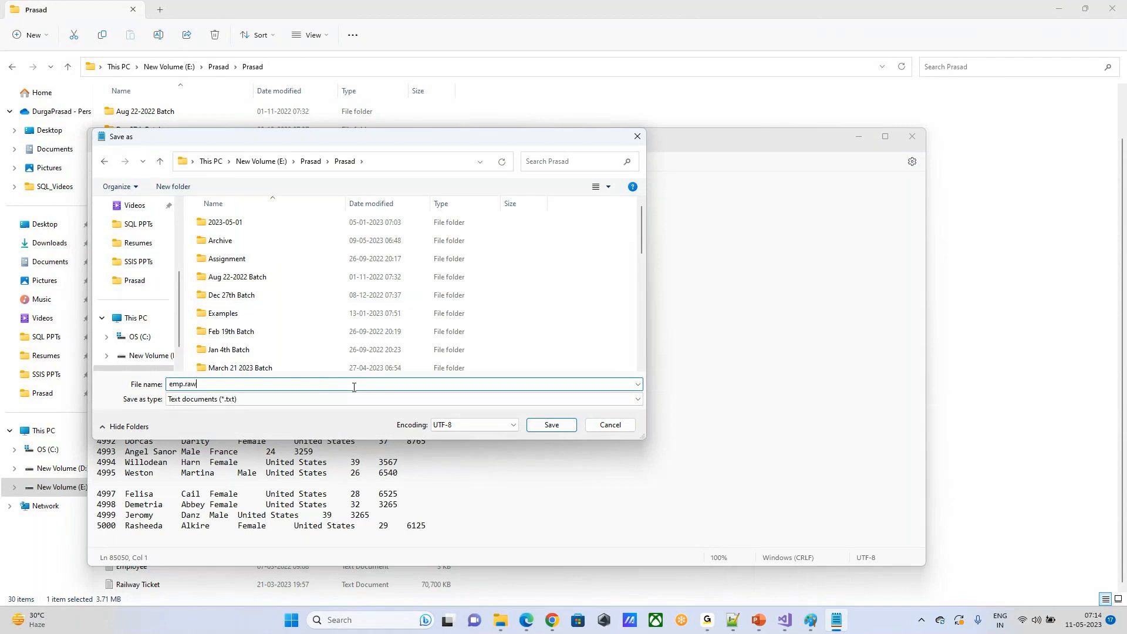
{"action": "left_click", "coordinate": [568, 426]}
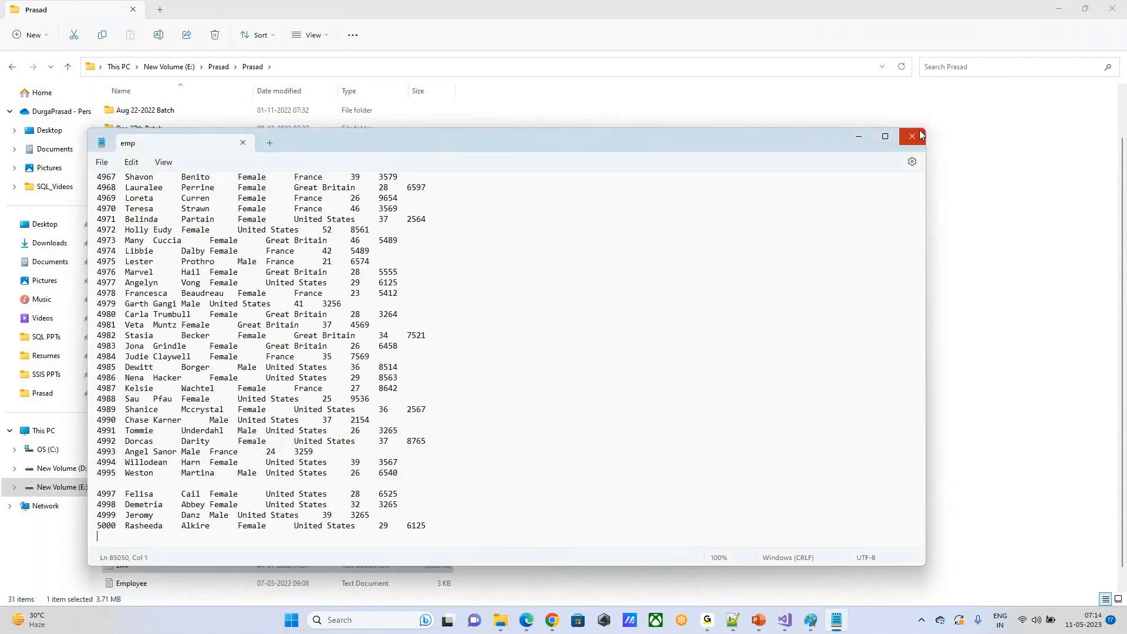
{"action": "key", "text": "alt+F4"}
Step: Try to open the emp RAW file just once with Photos, then close the viewer
{"action": "left_click", "coordinate": [598, 390]}
{"action": "scroll", "coordinate": [599, 390], "scroll_direction": "down", "scroll_amount": 1}
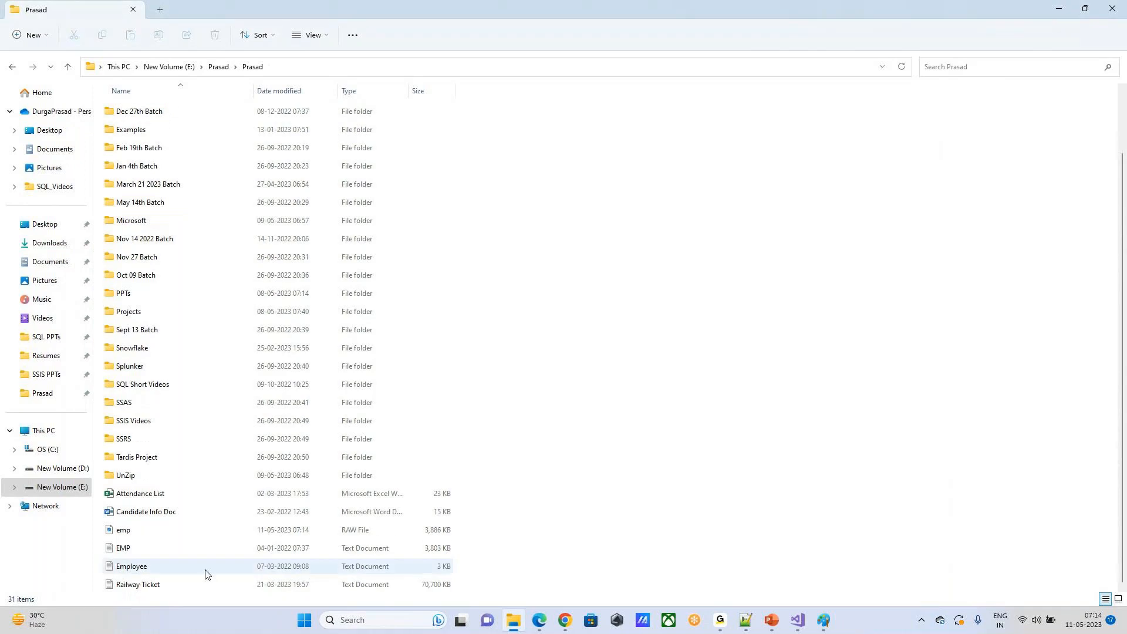
{"action": "double_click", "coordinate": [139, 533]}
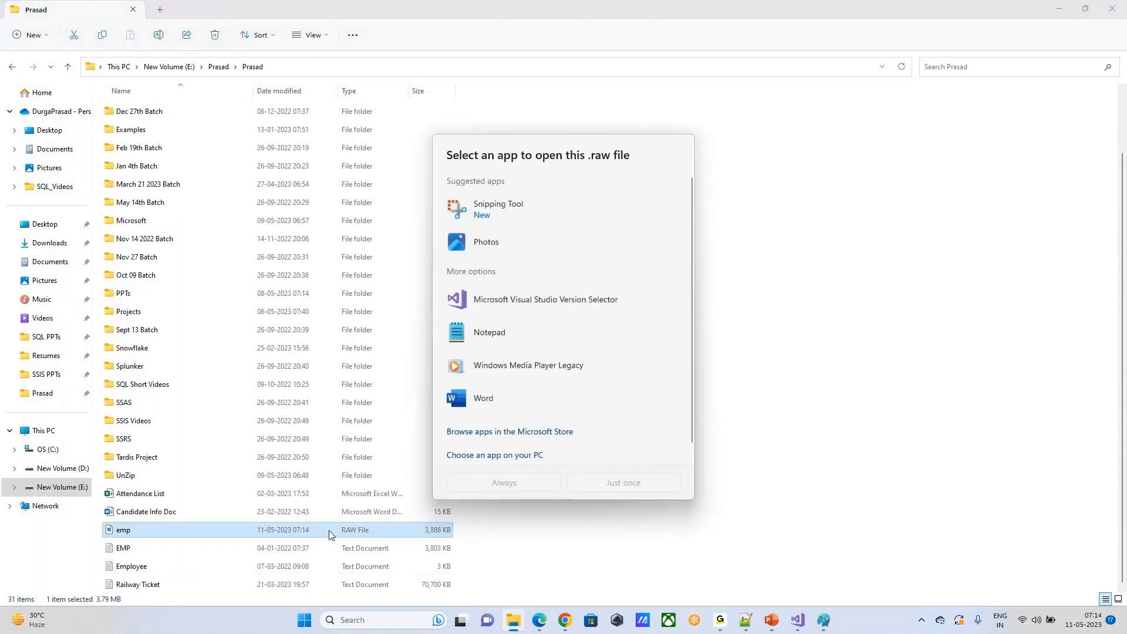
{"action": "left_click", "coordinate": [496, 248]}
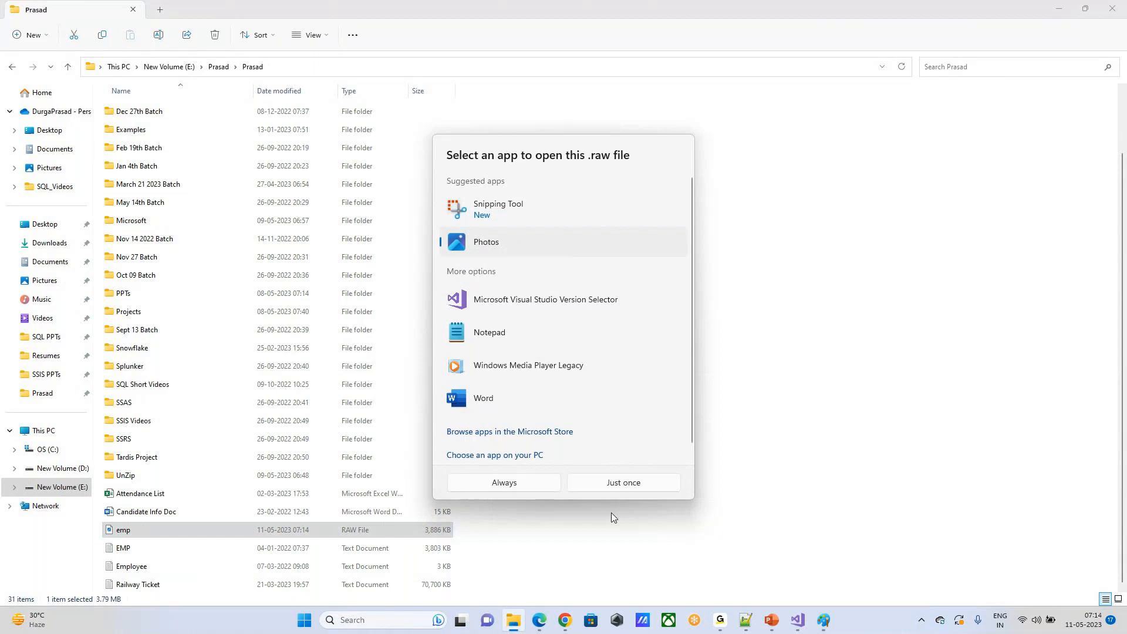
{"action": "left_click", "coordinate": [586, 487]}
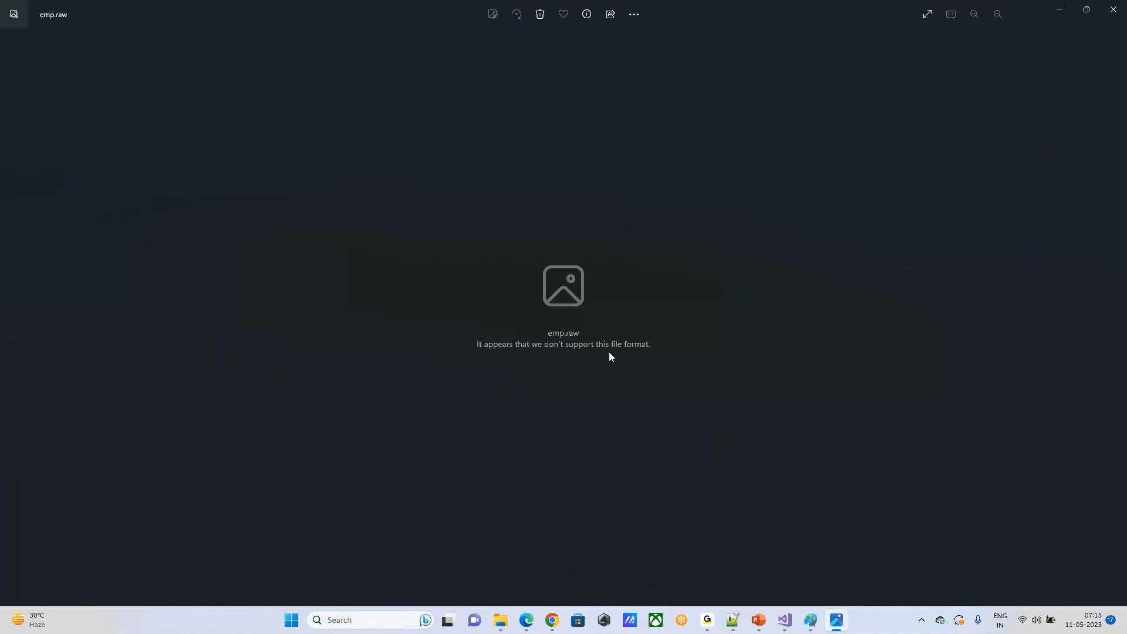
{"action": "left_click", "coordinate": [1113, 10]}
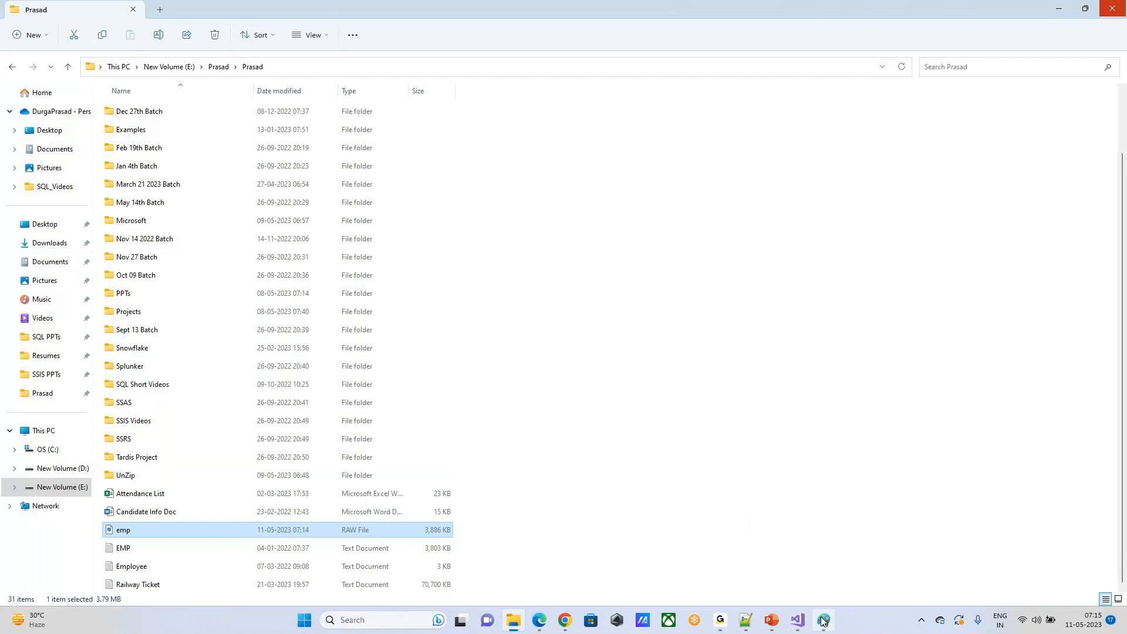
Step: Switch to the PowerPoint slide show to view the Flat File Vs. Raw File comparison slide
{"action": "mouse_move", "coordinate": [823, 621]}
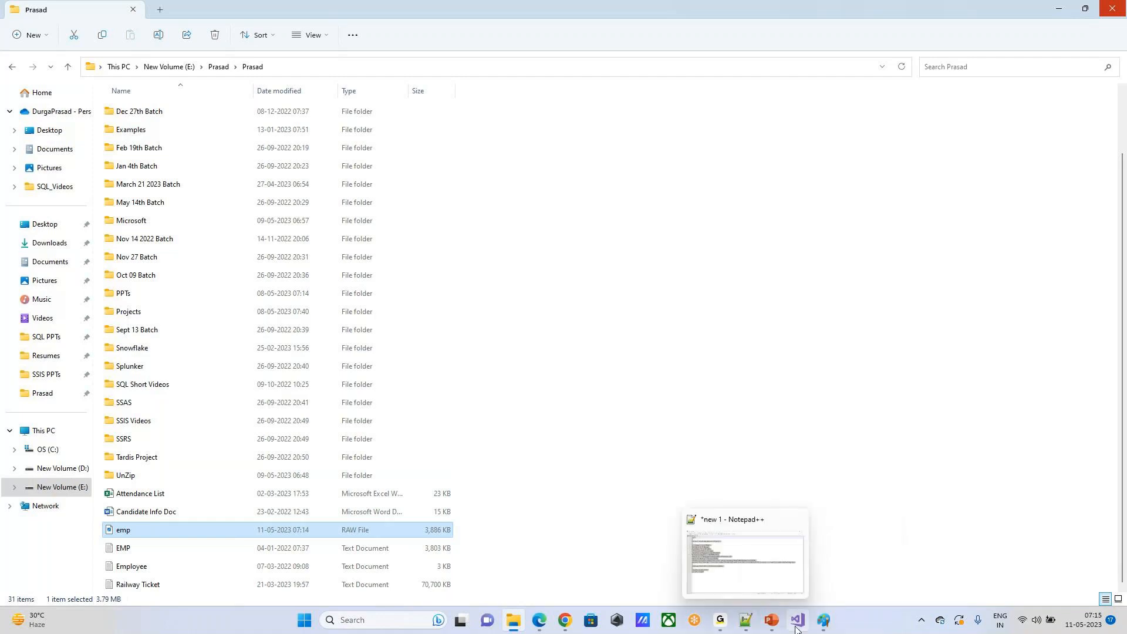
{"action": "left_click", "coordinate": [746, 622]}
{"action": "mouse_move", "coordinate": [774, 606]}
{"action": "left_click", "coordinate": [841, 560]}
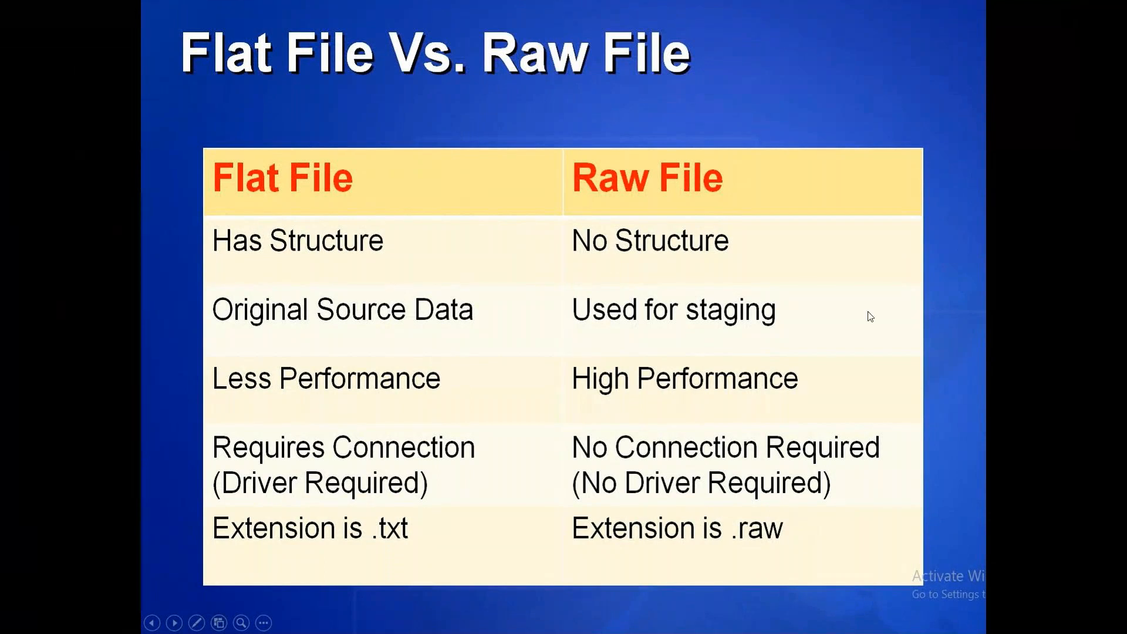
Step: Switch to Visual Studio and reposition the components on the data flow canvas, with Flat File Source upper left and Lookup to its lower right
{"action": "key", "text": "alt+Tab"}
{"action": "left_click", "coordinate": [798, 629]}
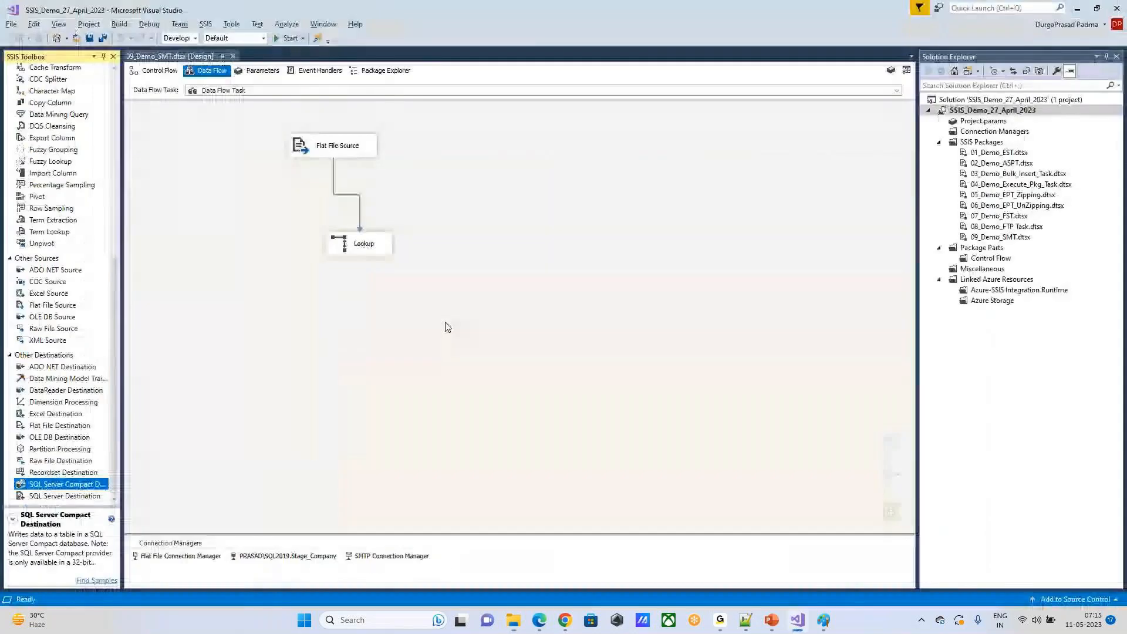
{"action": "left_click", "coordinate": [327, 340]}
{"action": "left_click_drag", "start_coordinate": [353, 252], "coordinate": [483, 260]}
{"action": "left_click_drag", "start_coordinate": [338, 145], "coordinate": [257, 165]}
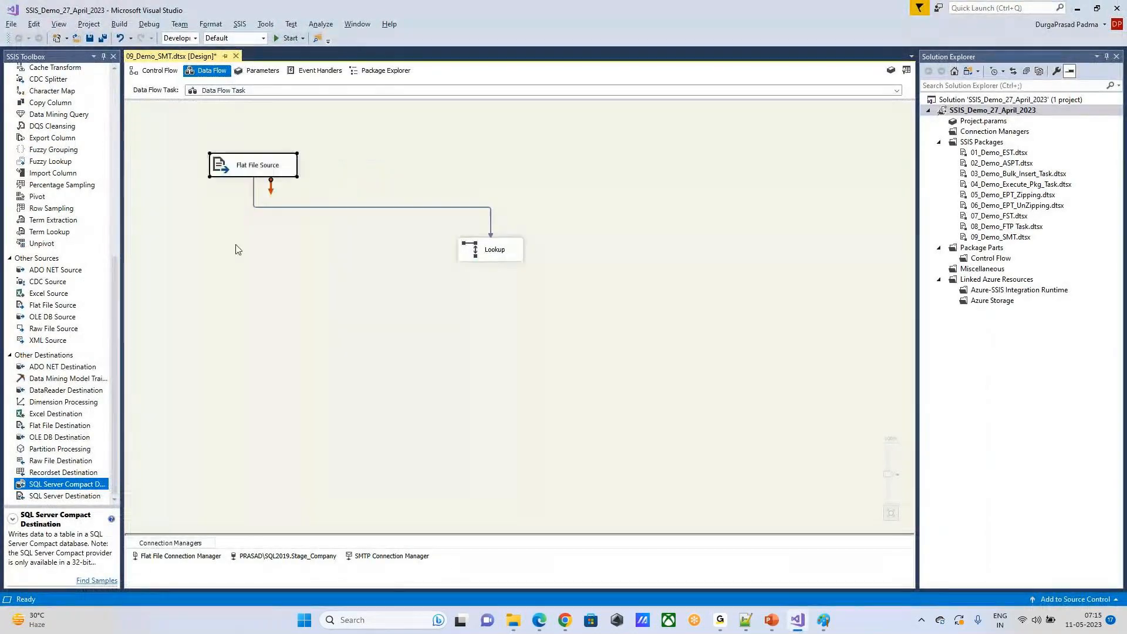
Step: Open the Flat File Connection Manager for editing and select E:\Prasad\Prasad\EMP.txt as its source file
{"action": "double_click", "coordinate": [253, 169]}
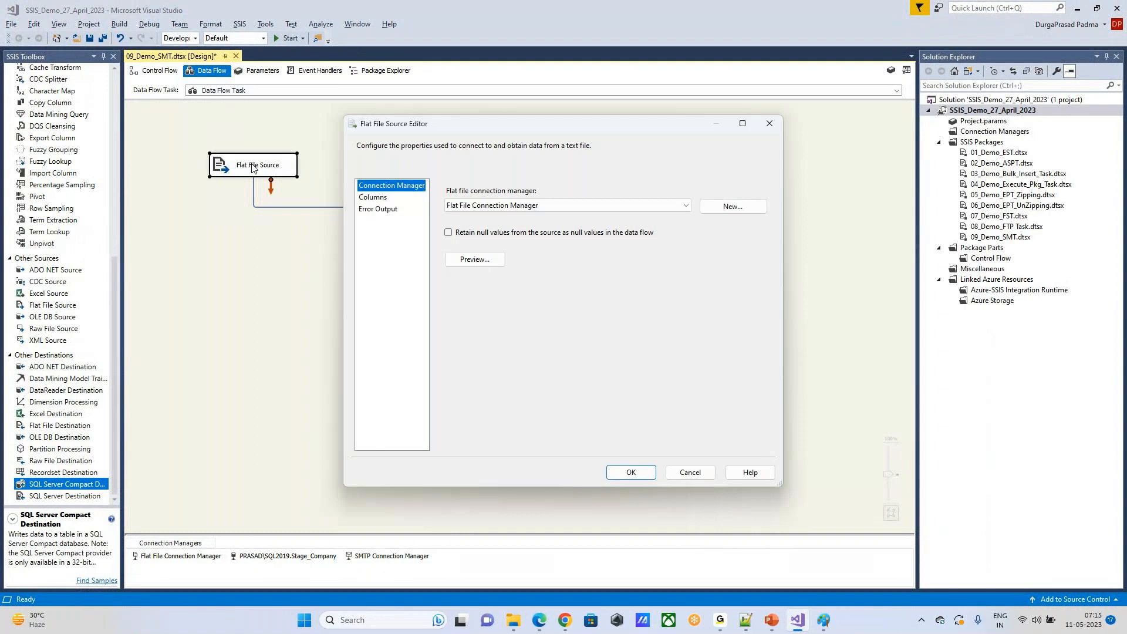
{"action": "key", "text": "Escape"}
{"action": "double_click", "coordinate": [152, 556]}
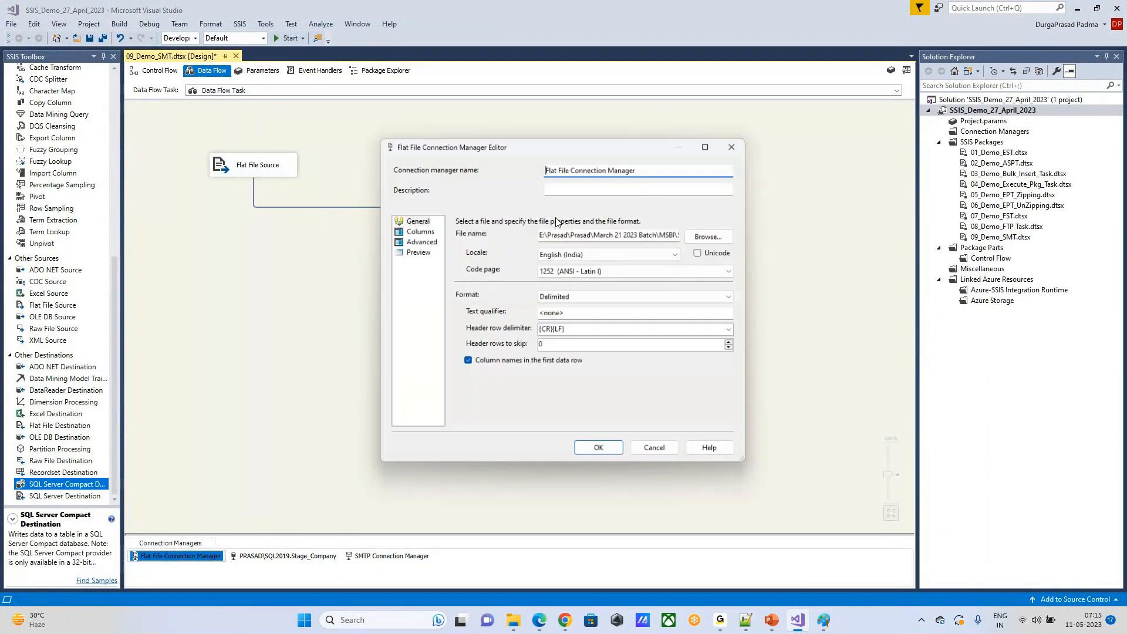
{"action": "left_click", "coordinate": [728, 238]}
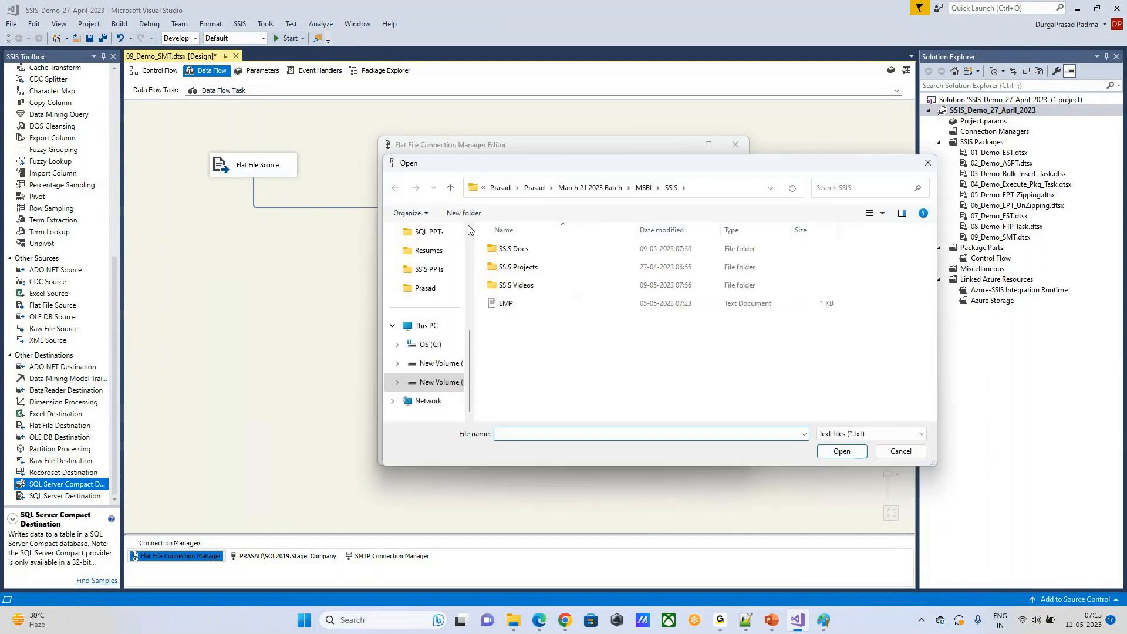
{"action": "left_click", "coordinate": [451, 188]}
{"action": "left_click", "coordinate": [455, 187]}
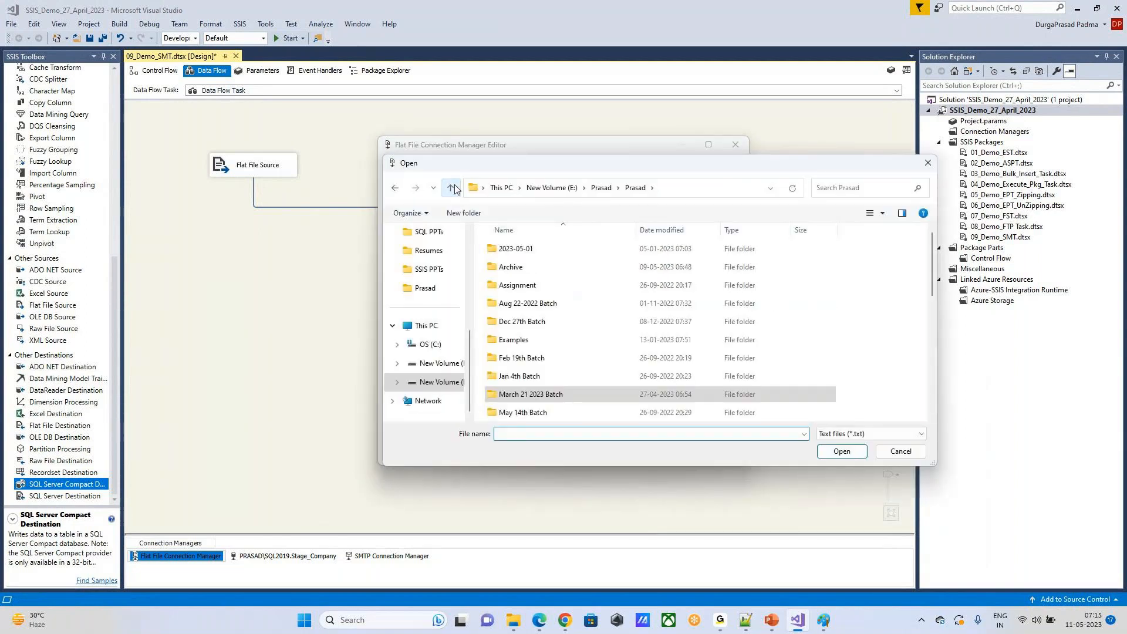
{"action": "scroll", "coordinate": [713, 339], "scroll_direction": "down", "scroll_amount": 3}
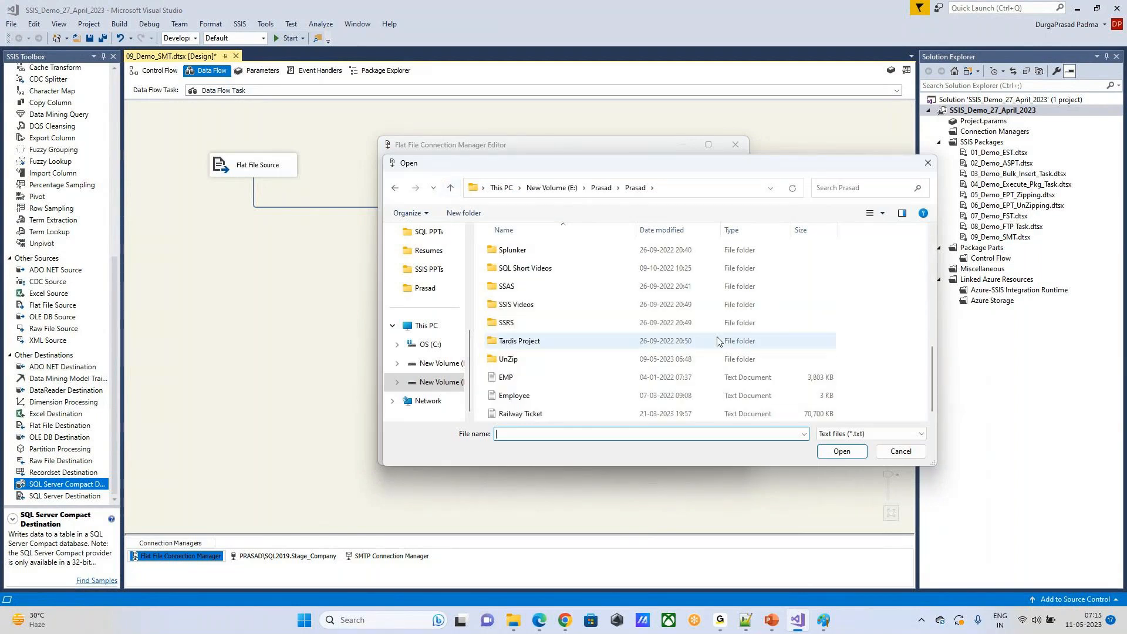
{"action": "double_click", "coordinate": [687, 376]}
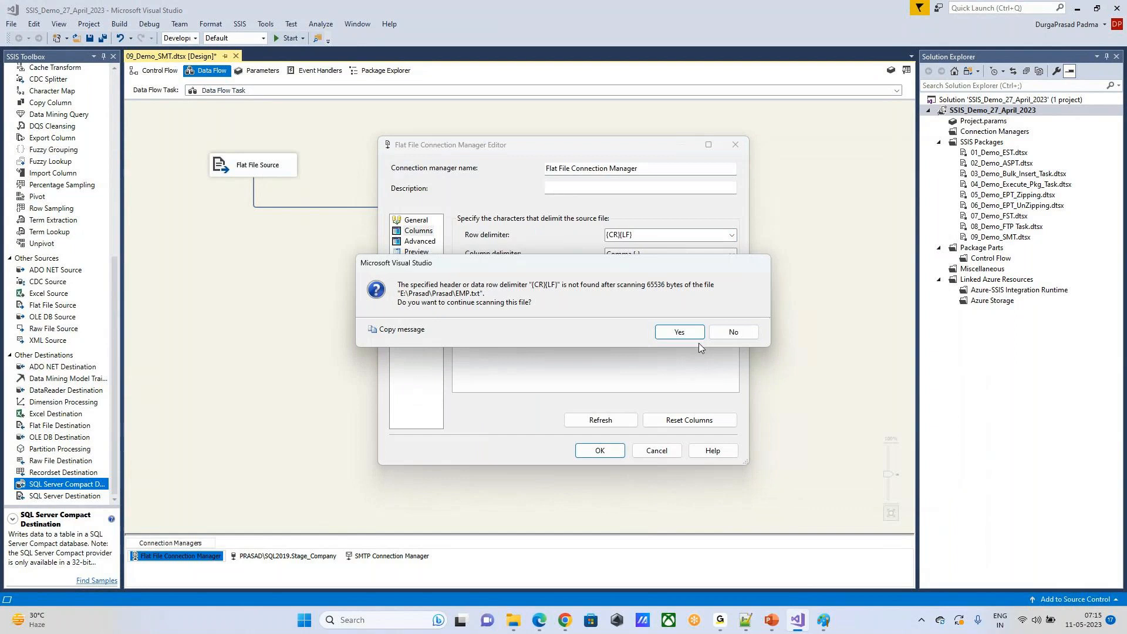
Step: Continue scanning the EMP text file for its row delimiter and try to preview its data
{"action": "left_click", "coordinate": [679, 333]}
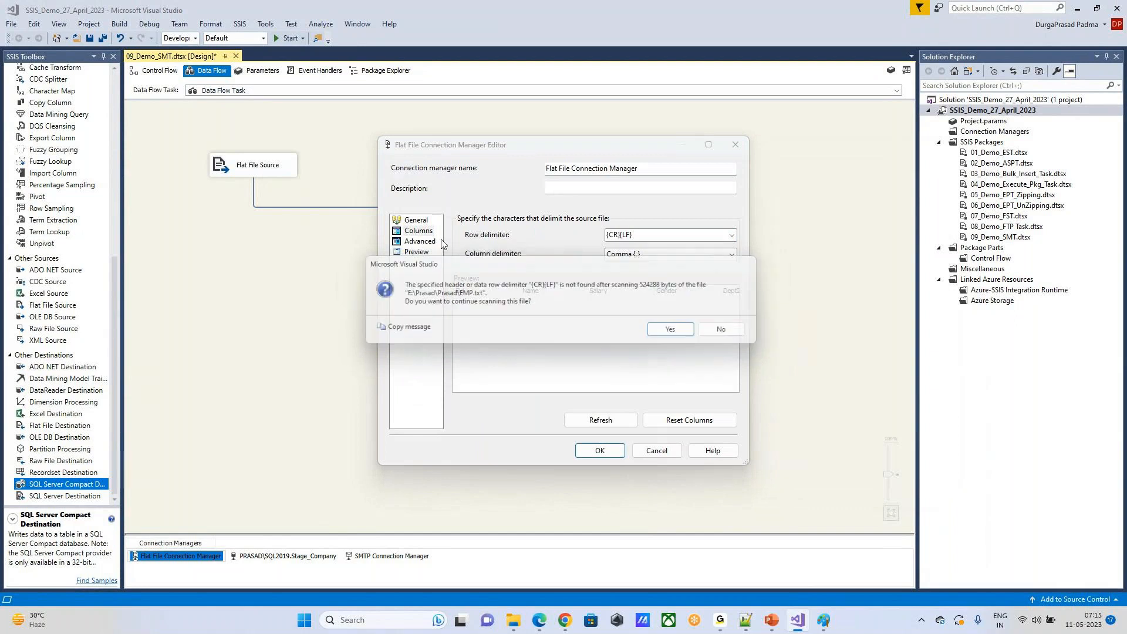
{"action": "left_click", "coordinate": [668, 329]}
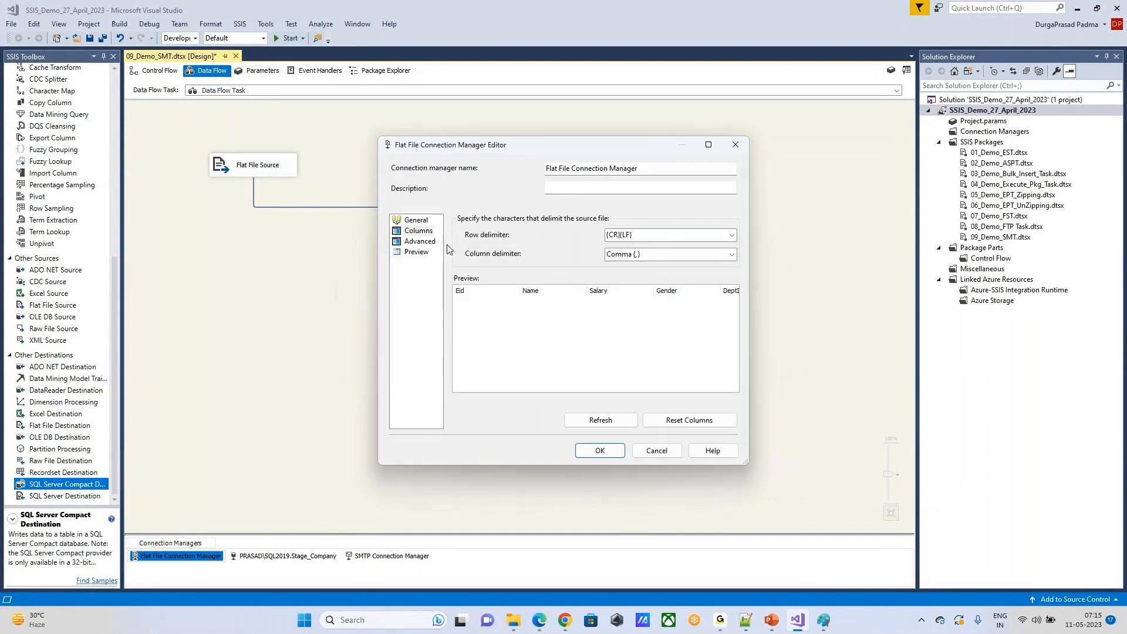
{"action": "left_click", "coordinate": [417, 253]}
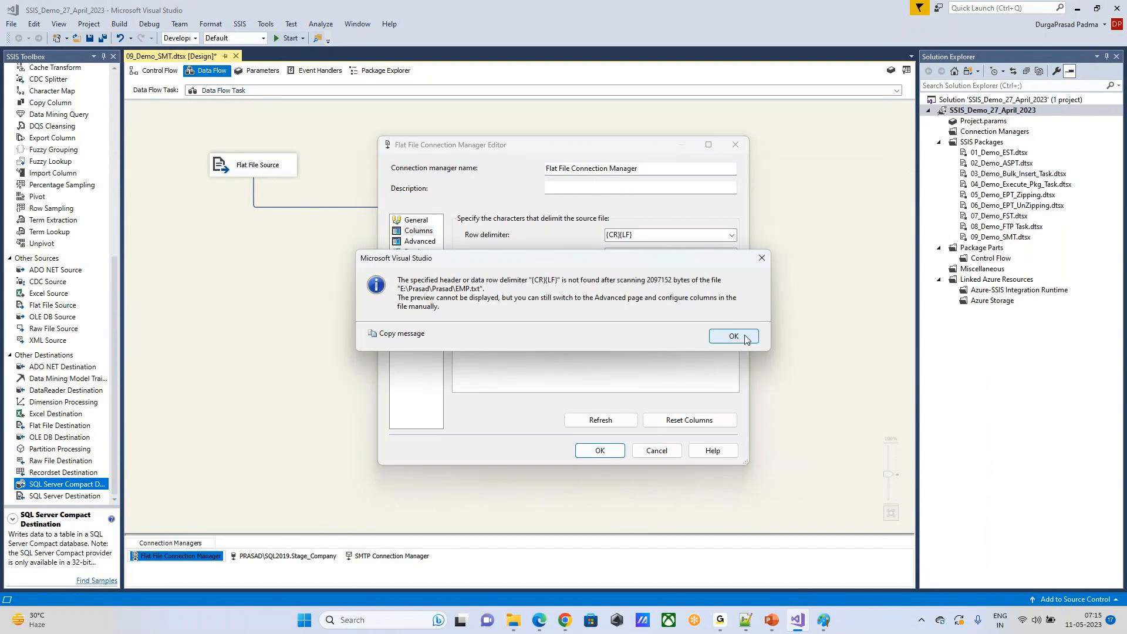
{"action": "left_click", "coordinate": [734, 336]}
Step: Set the column delimiter to Tab {t}, check the advanced column properties, and return to the column settings
{"action": "left_click", "coordinate": [733, 256]}
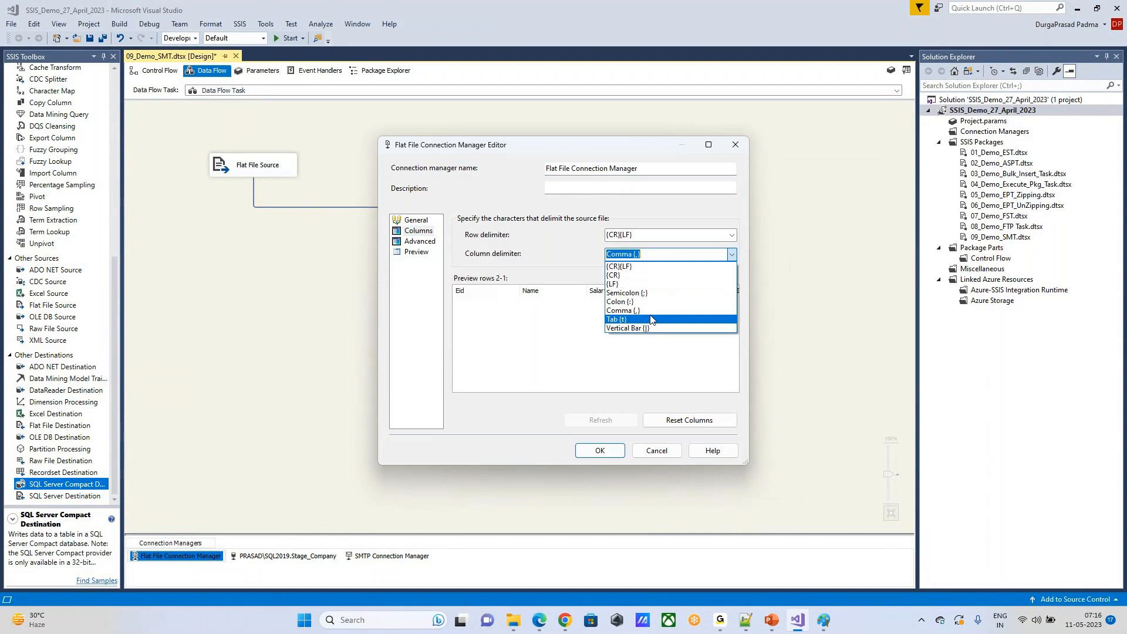
{"action": "left_click", "coordinate": [649, 320]}
{"action": "left_click", "coordinate": [412, 242]}
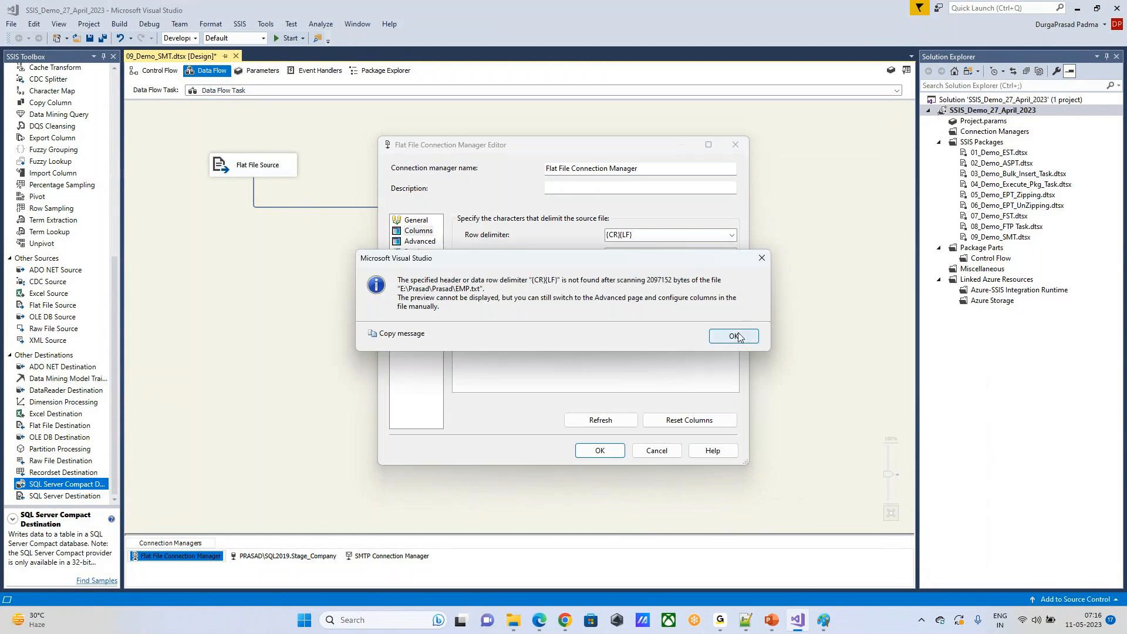
{"action": "left_click", "coordinate": [734, 337]}
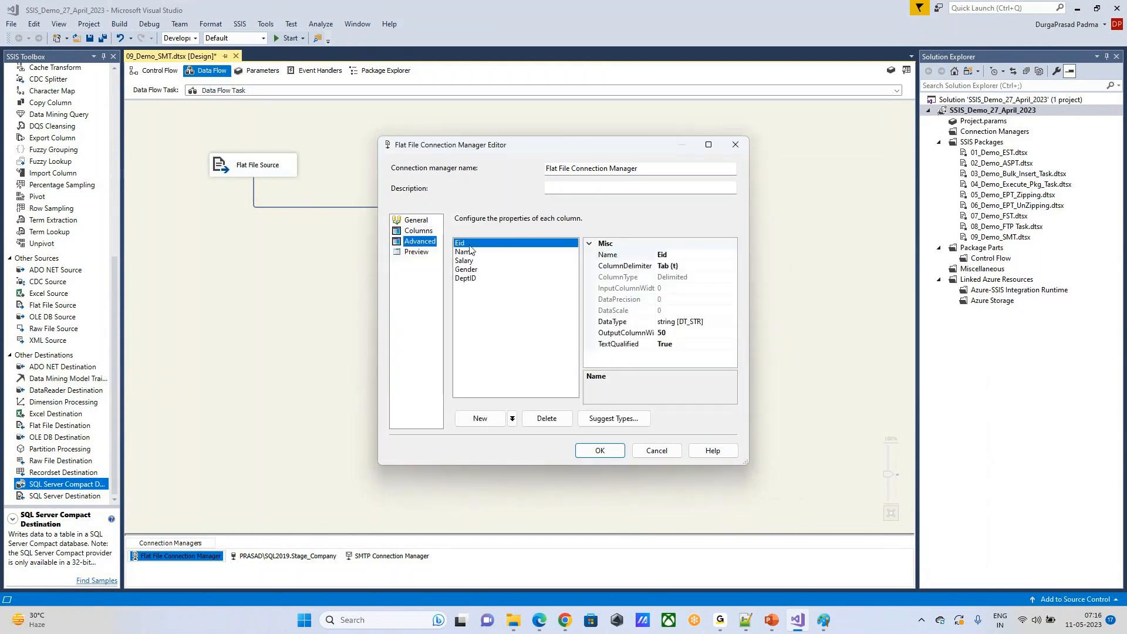
{"action": "left_click", "coordinate": [419, 231]}
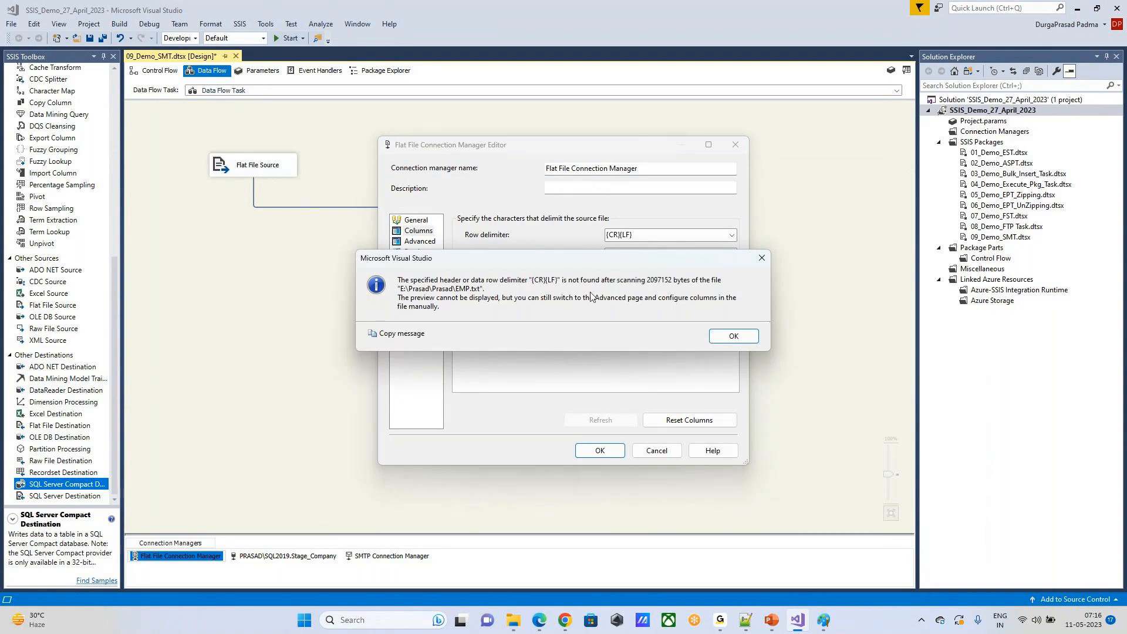
{"action": "left_click", "coordinate": [749, 335]}
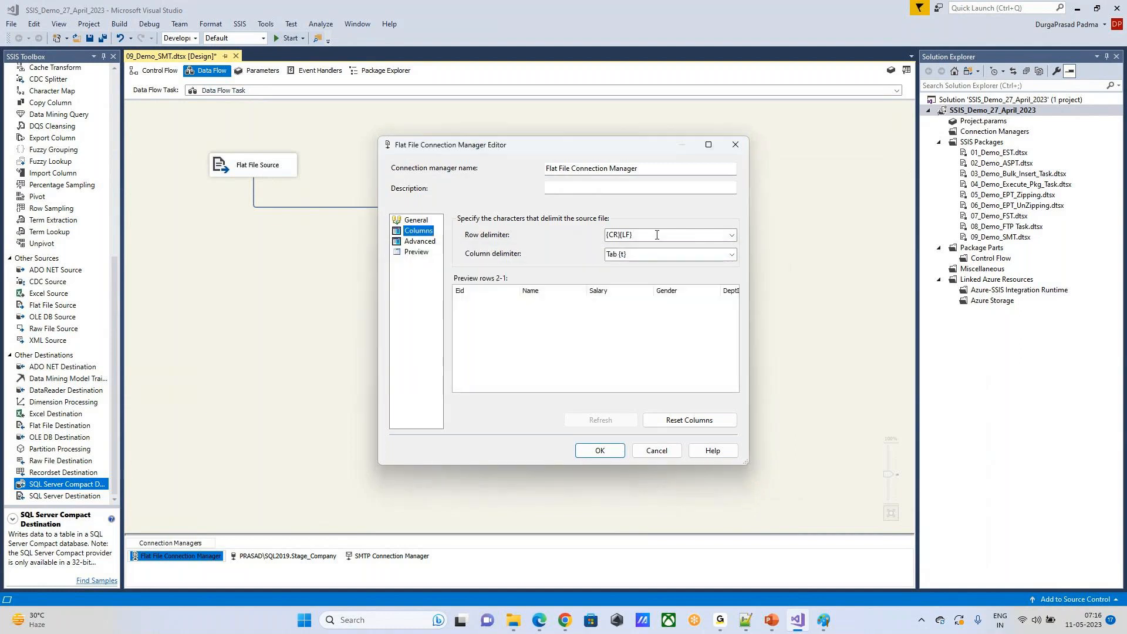
Step: Try Tab {t} as the row delimiter, set it back to {CR}{LF}, and close the connection manager editor without saving
{"action": "left_click", "coordinate": [732, 236]}
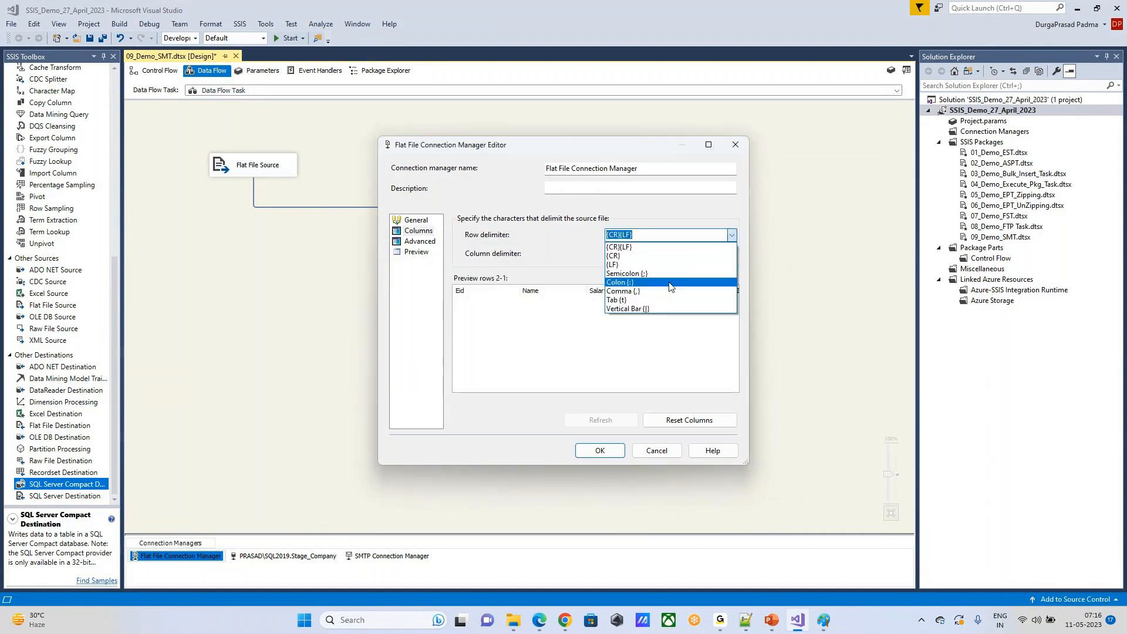
{"action": "left_click", "coordinate": [654, 300]}
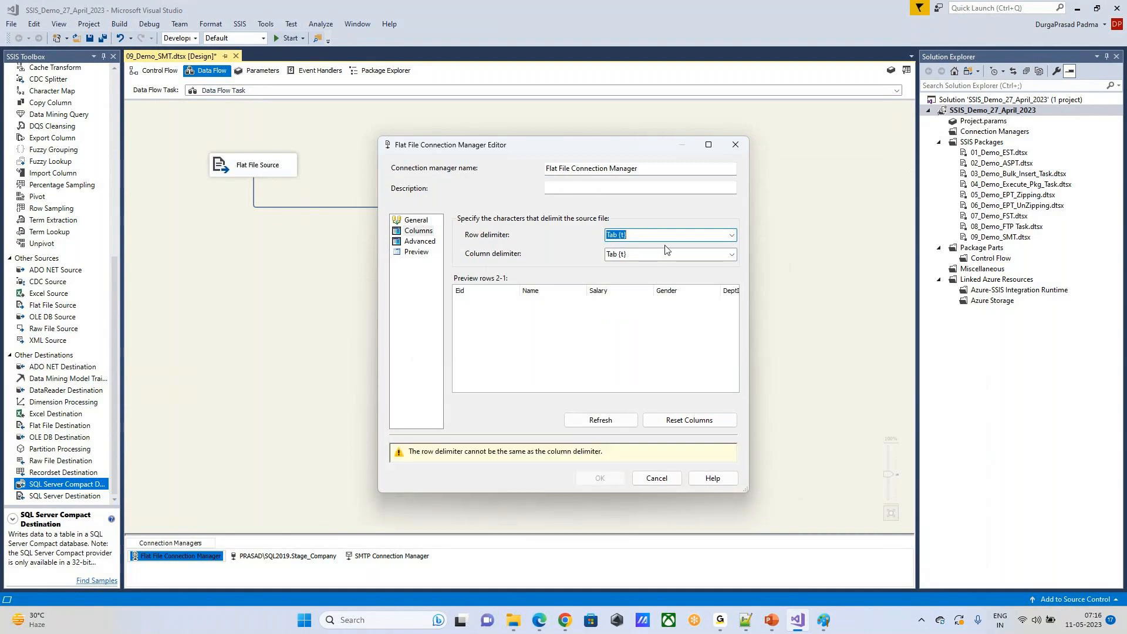
{"action": "left_click", "coordinate": [732, 235]}
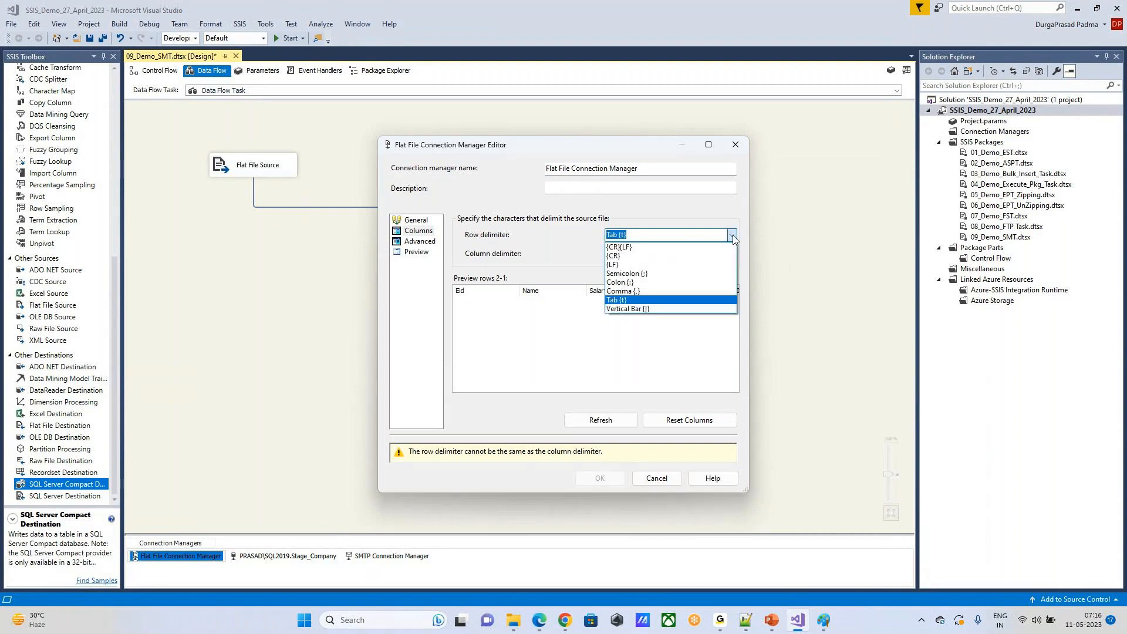
{"action": "left_click", "coordinate": [662, 247]}
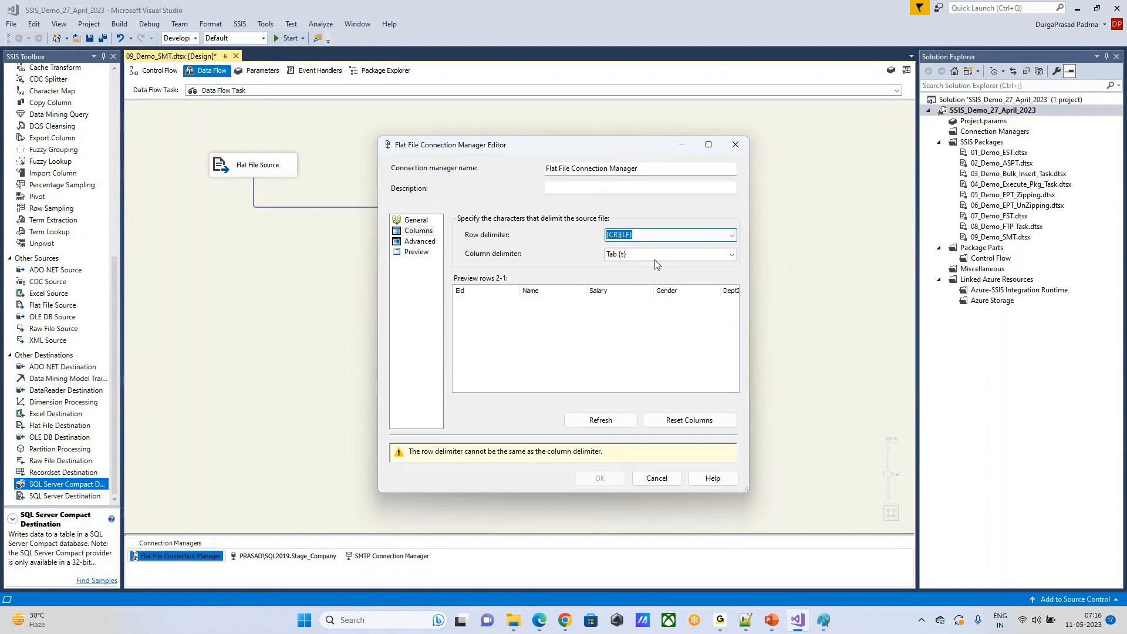
{"action": "left_click", "coordinate": [420, 241]}
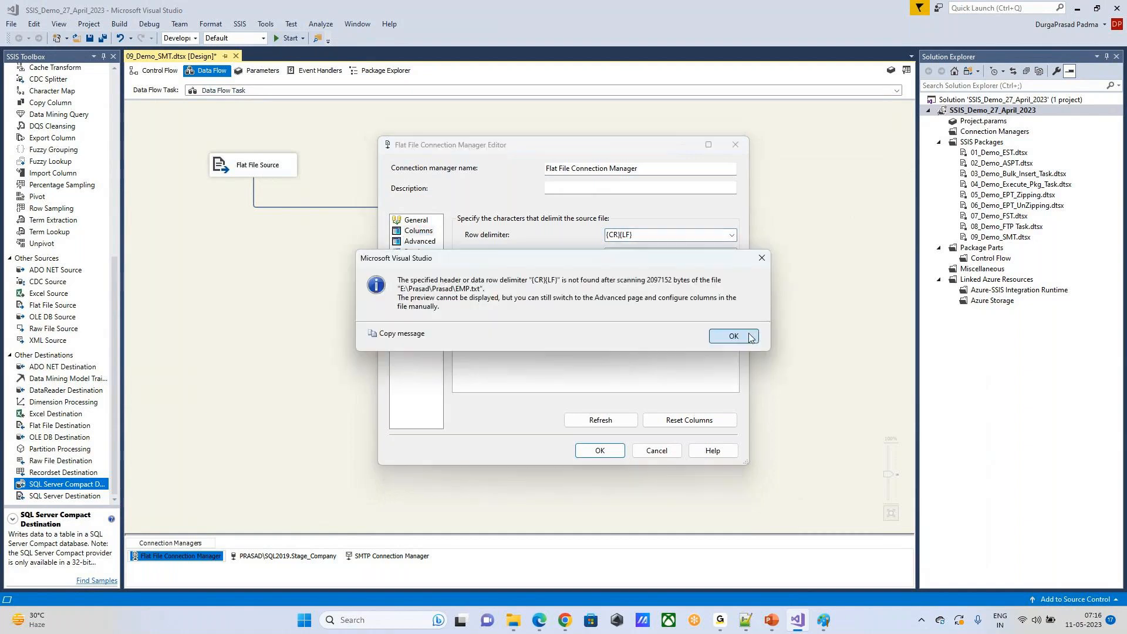
{"action": "left_click", "coordinate": [734, 336]}
{"action": "left_click", "coordinate": [728, 150]}
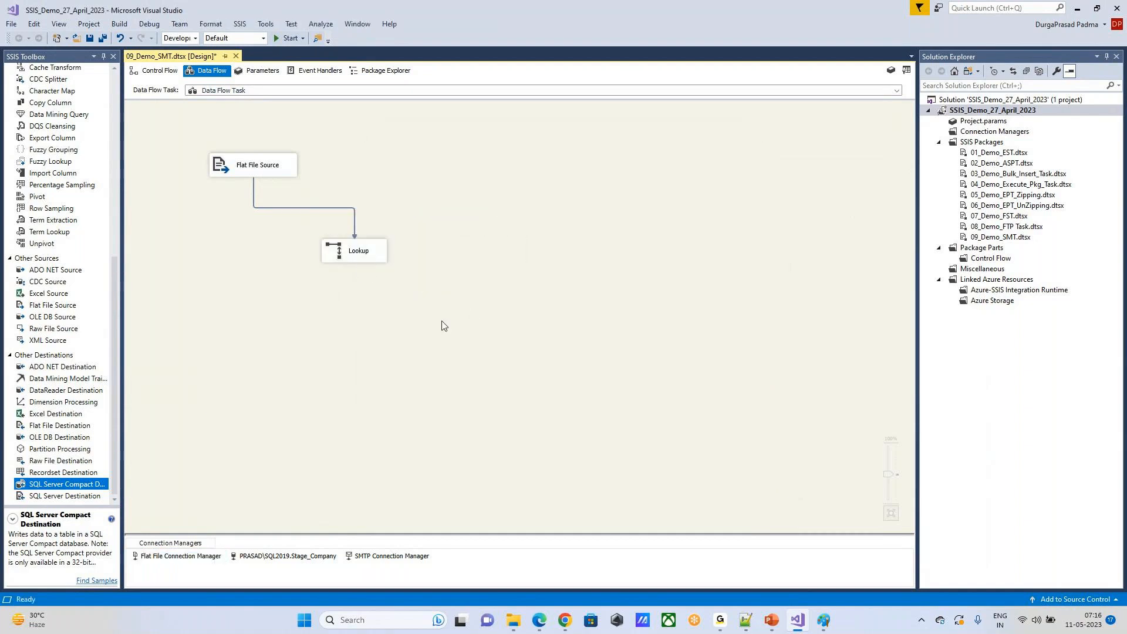
Step: Reopen the Flat File Connection Manager, examine the preview rows and all columns of its comma-delimited file, and close the editor
{"action": "left_click", "coordinate": [254, 171]}
{"action": "double_click", "coordinate": [254, 171]}
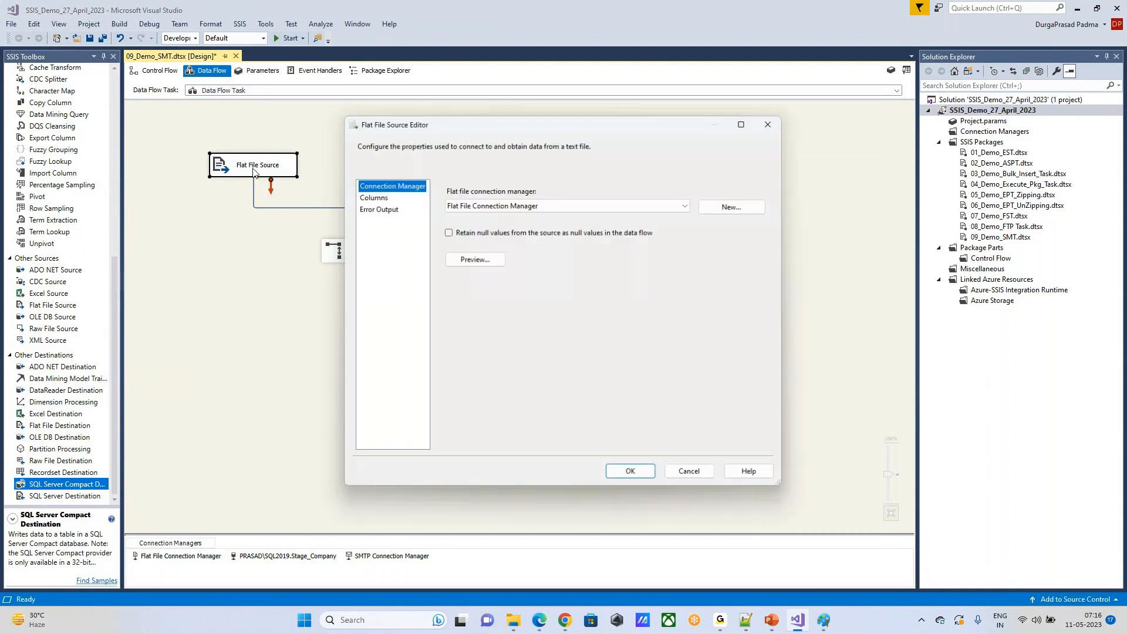
{"action": "key", "text": "Escape"}
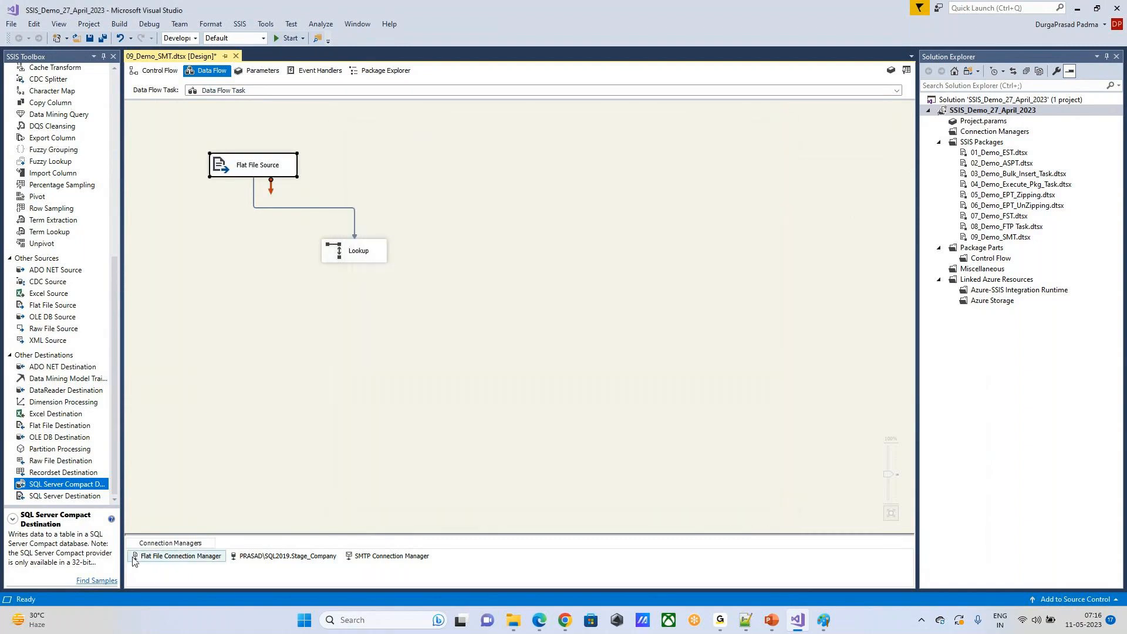
{"action": "double_click", "coordinate": [179, 556]}
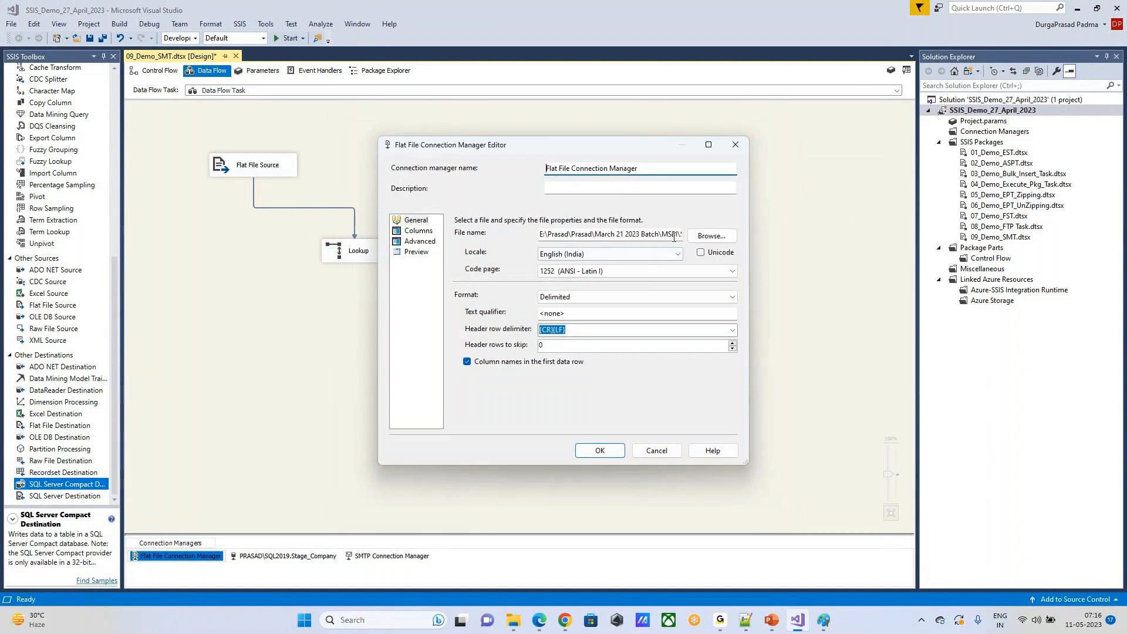
{"action": "left_click", "coordinate": [418, 231]}
{"action": "left_click", "coordinate": [606, 325]}
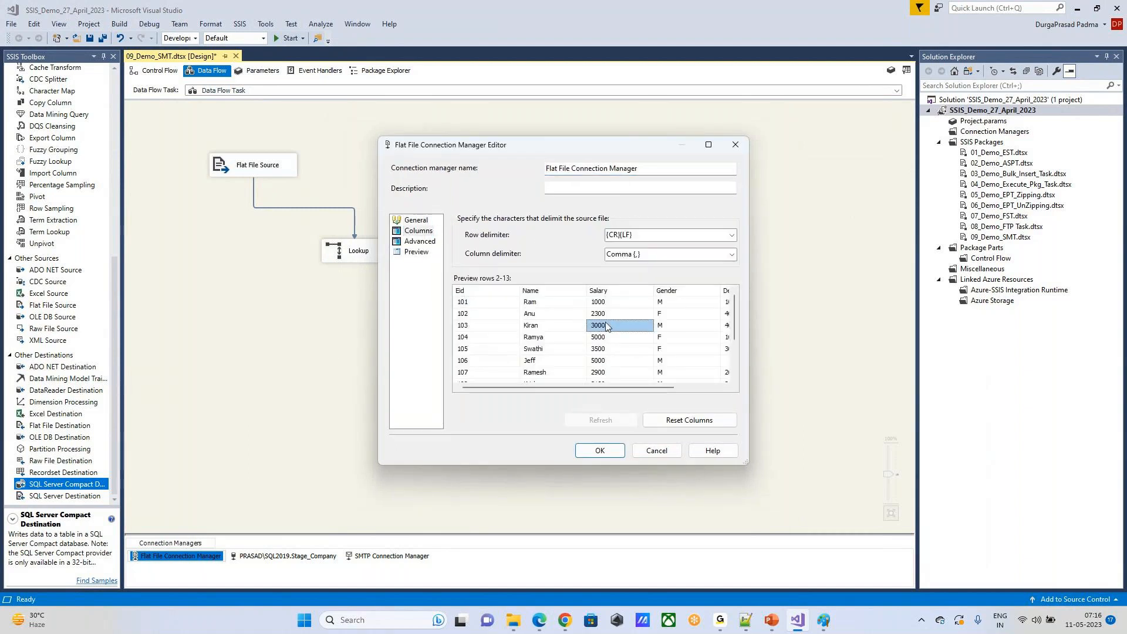
{"action": "left_click", "coordinate": [548, 338]}
{"action": "scroll", "coordinate": [552, 344], "scroll_direction": "down", "scroll_amount": 2}
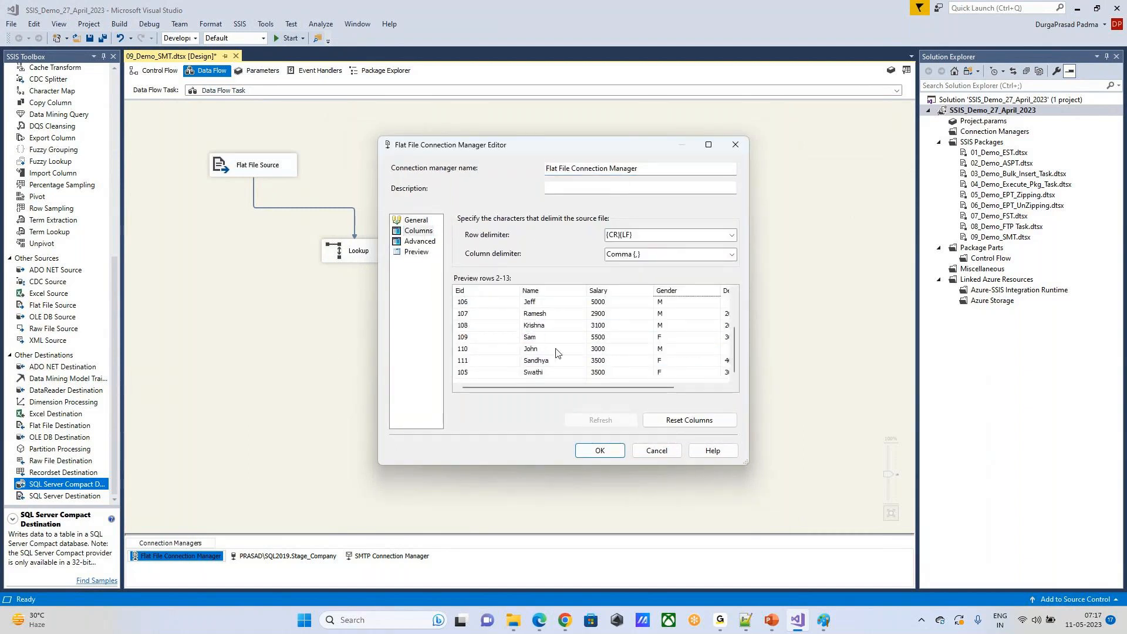
{"action": "scroll", "coordinate": [563, 352], "scroll_direction": "up", "scroll_amount": 2}
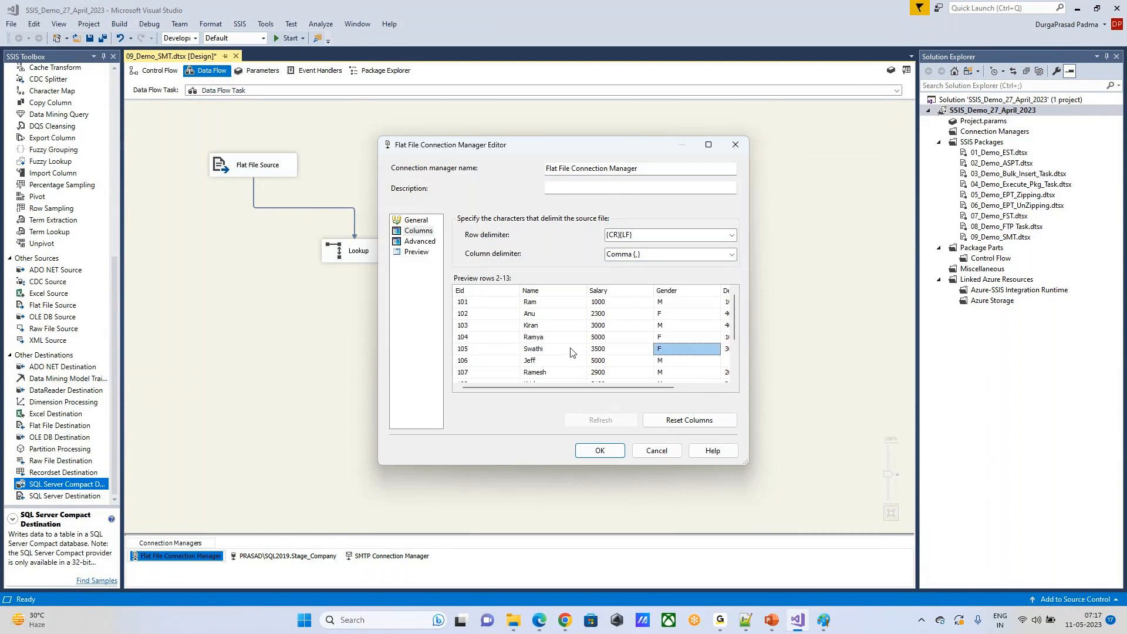
{"action": "left_click_drag", "start_coordinate": [627, 388], "coordinate": [673, 388]}
{"action": "left_click", "coordinate": [665, 324]}
{"action": "left_click", "coordinate": [518, 329]}
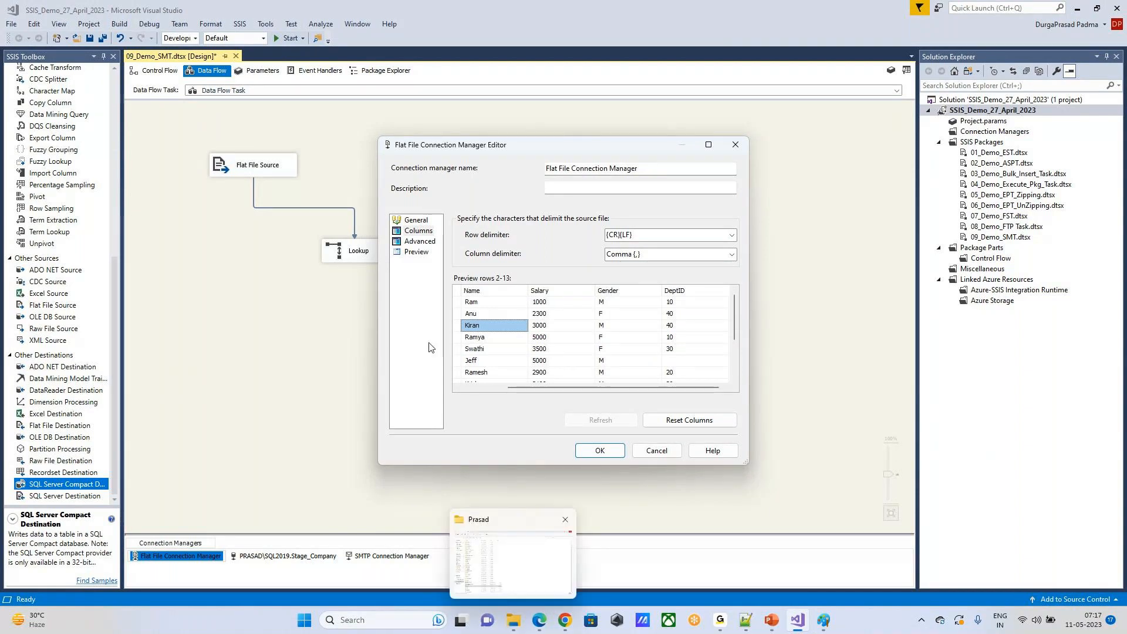
{"action": "left_click", "coordinate": [600, 451]}
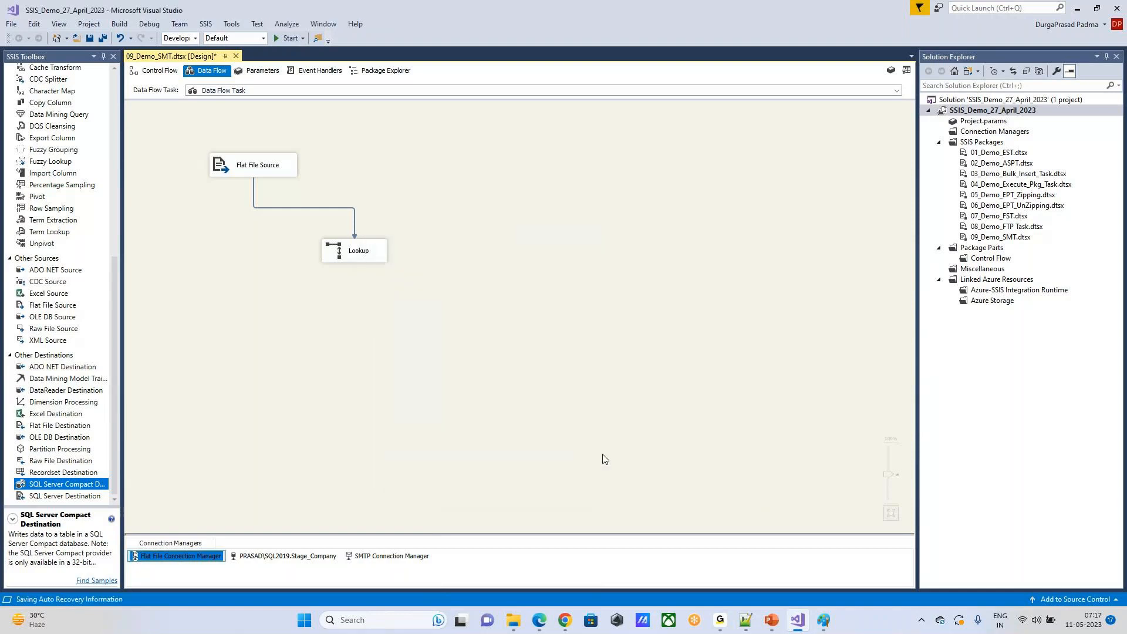
Step: Add an OLE DB Destination below Lookup and connect the Lookup Match Output to it
{"action": "left_click", "coordinate": [357, 286]}
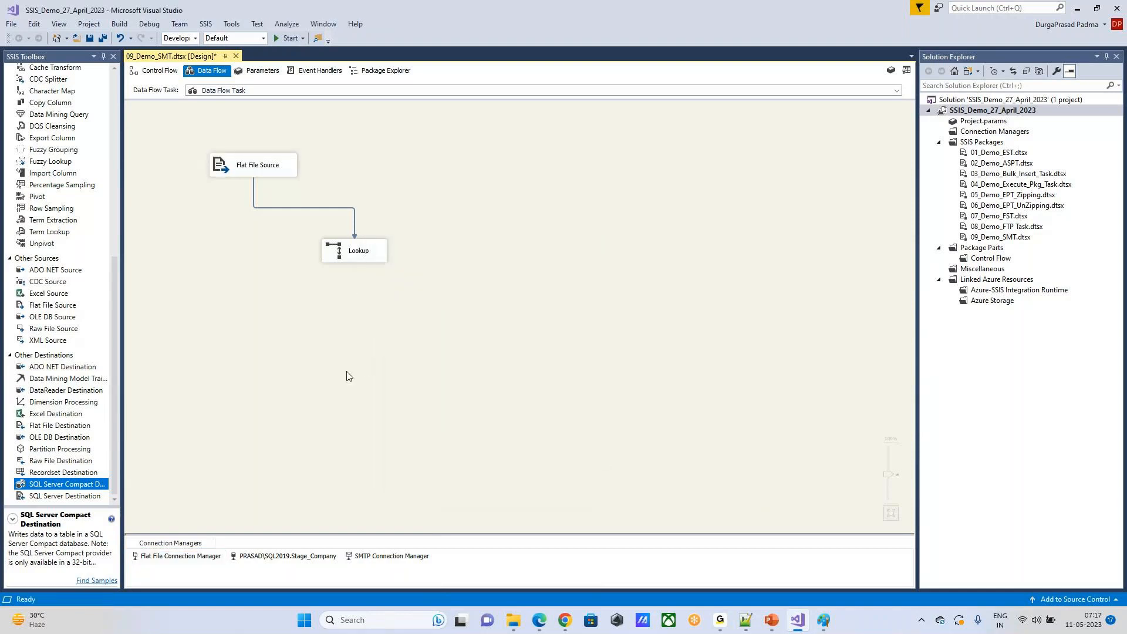
{"action": "left_click_drag", "start_coordinate": [47, 442], "coordinate": [347, 379]}
{"action": "left_click", "coordinate": [359, 254]}
{"action": "left_click_drag", "start_coordinate": [360, 275], "coordinate": [400, 349]}
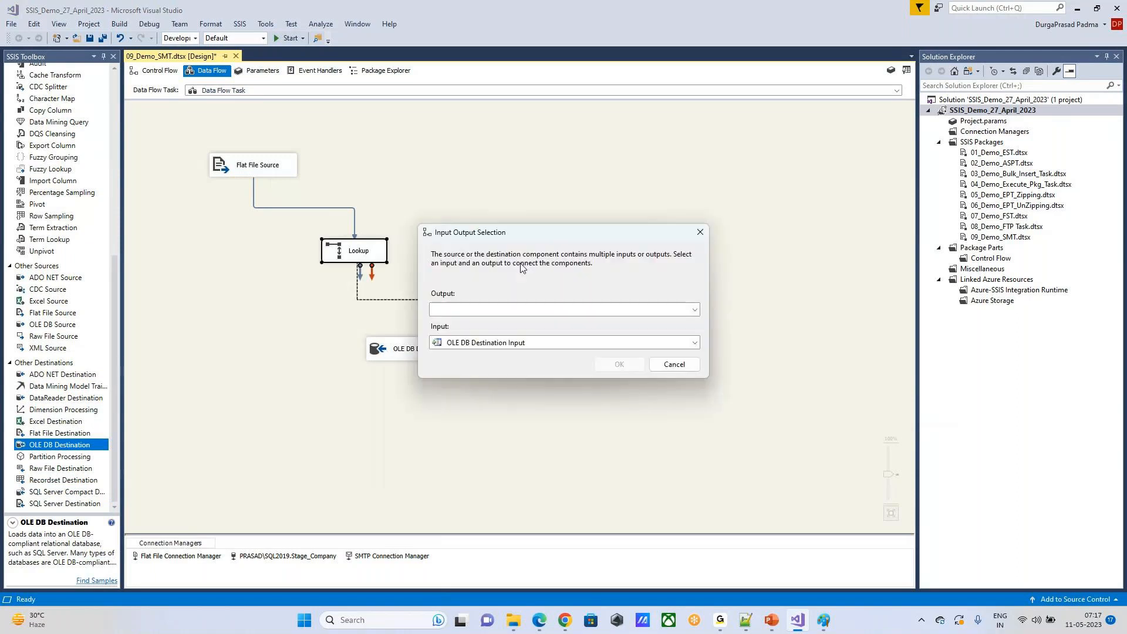
{"action": "left_click", "coordinate": [531, 310]}
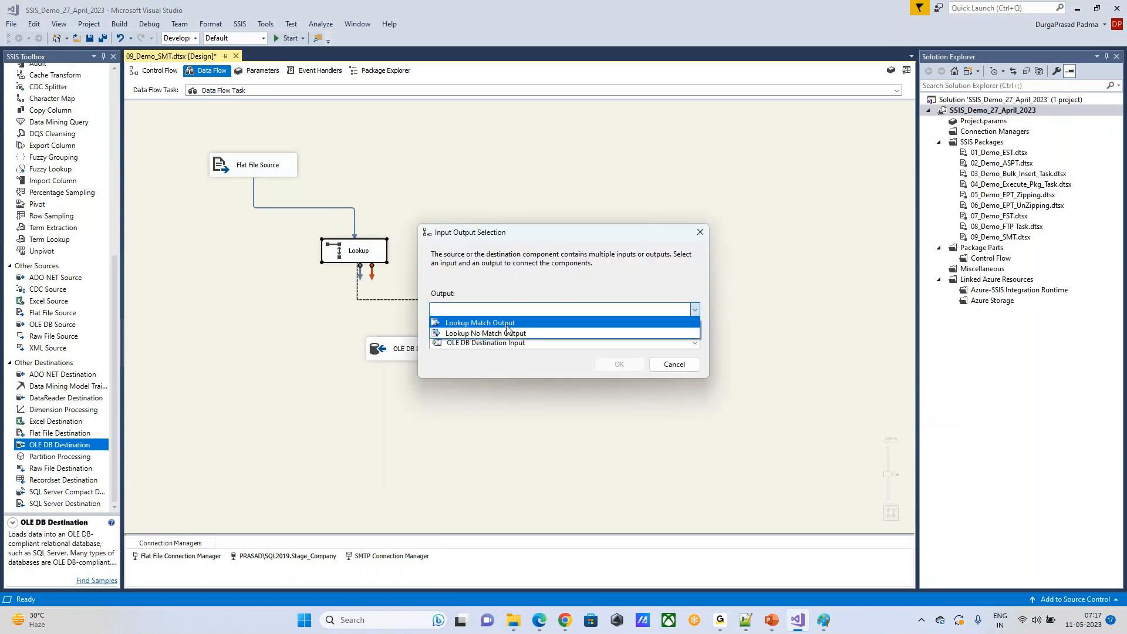
{"action": "left_click", "coordinate": [507, 323]}
{"action": "key", "text": "Return"}
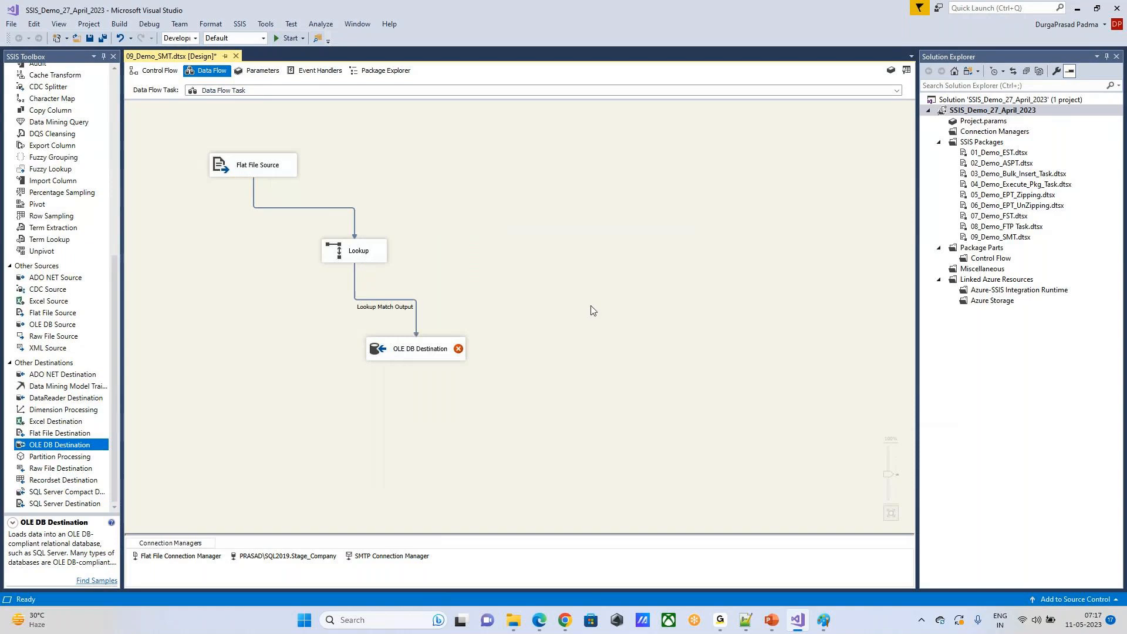
Step: Rearrange the Flat File Source, Lookup and OLE DB Destination closer together toward the left side of the data flow canvas
{"action": "left_click_drag", "start_coordinate": [246, 204], "coordinate": [607, 284]}
{"action": "left_click", "coordinate": [248, 168]}
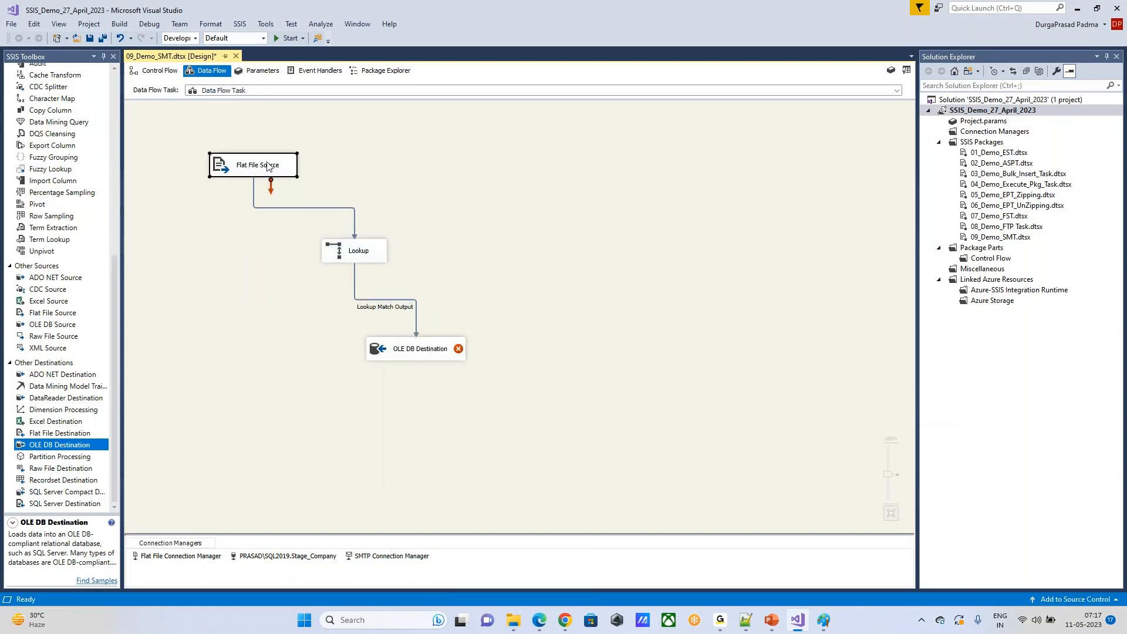
{"action": "left_click", "coordinate": [402, 362]}
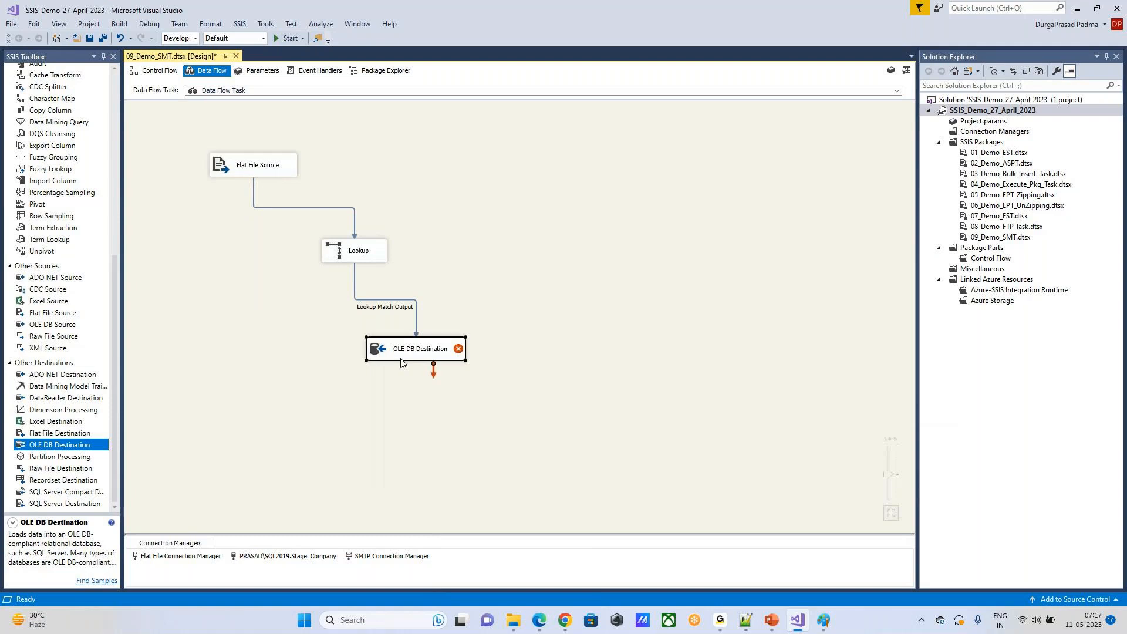
{"action": "left_click_drag", "start_coordinate": [425, 350], "coordinate": [334, 369]}
{"action": "left_click_drag", "start_coordinate": [370, 251], "coordinate": [302, 257]}
{"action": "left_click_drag", "start_coordinate": [277, 169], "coordinate": [244, 191]}
{"action": "left_click", "coordinate": [626, 264]}
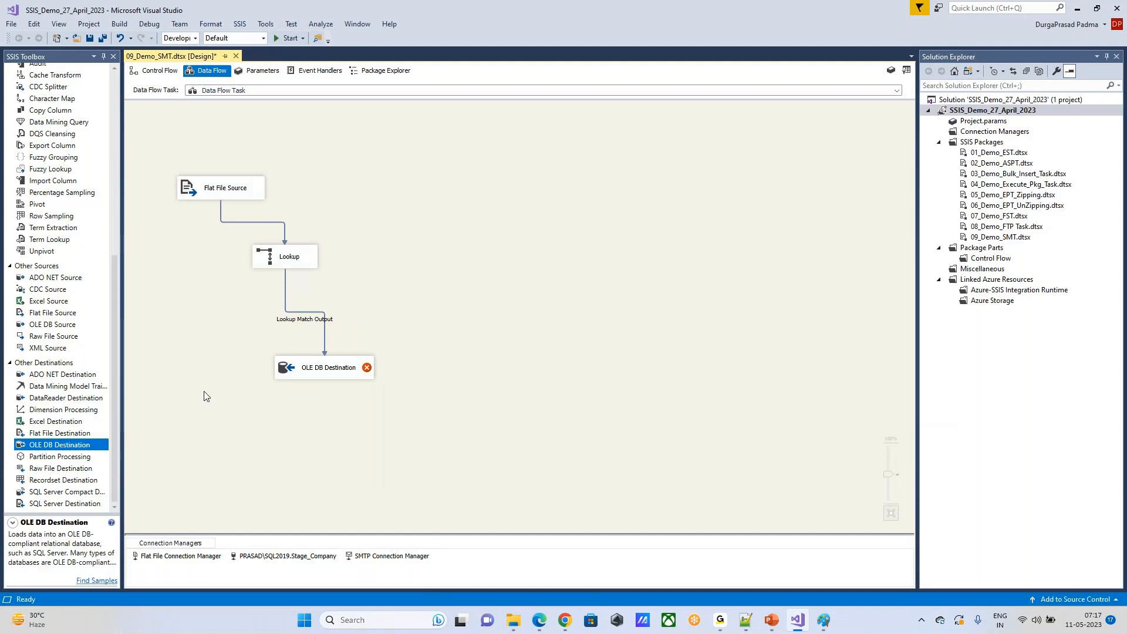
Step: Add a Raw File Source to the data flow and set its file name to E:\Prasad\Prasad\emp.raw
{"action": "left_click_drag", "start_coordinate": [51, 339], "coordinate": [372, 212]}
{"action": "left_click_drag", "start_coordinate": [461, 181], "coordinate": [460, 180]}
{"action": "double_click", "coordinate": [519, 195]}
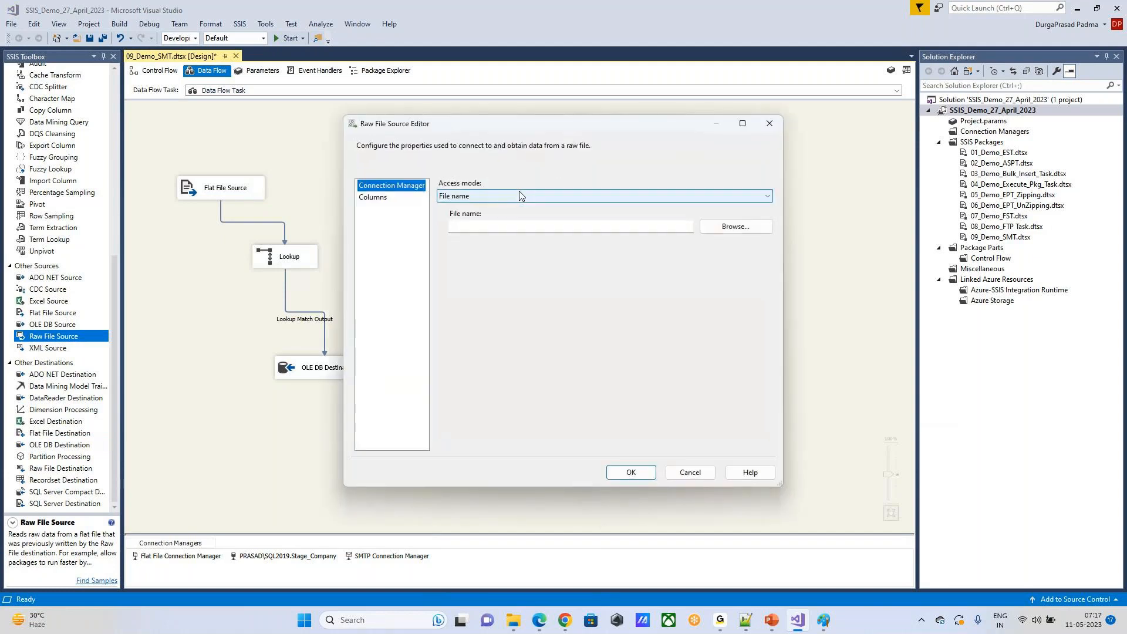
{"action": "left_click", "coordinate": [737, 228]}
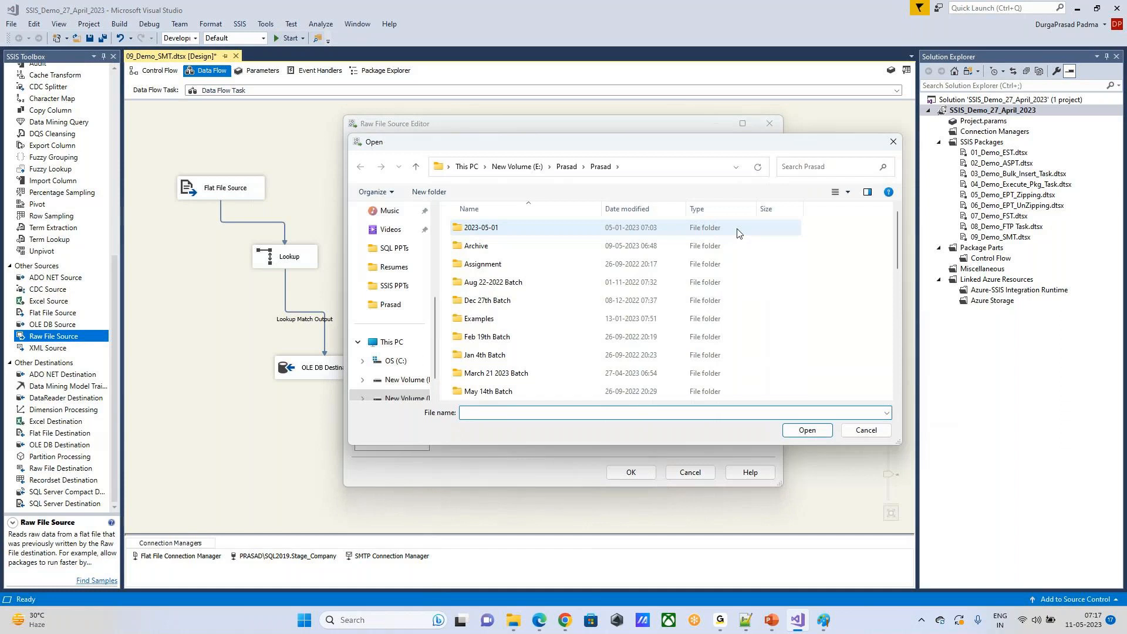
{"action": "scroll", "coordinate": [487, 329], "scroll_direction": "down", "scroll_amount": 8}
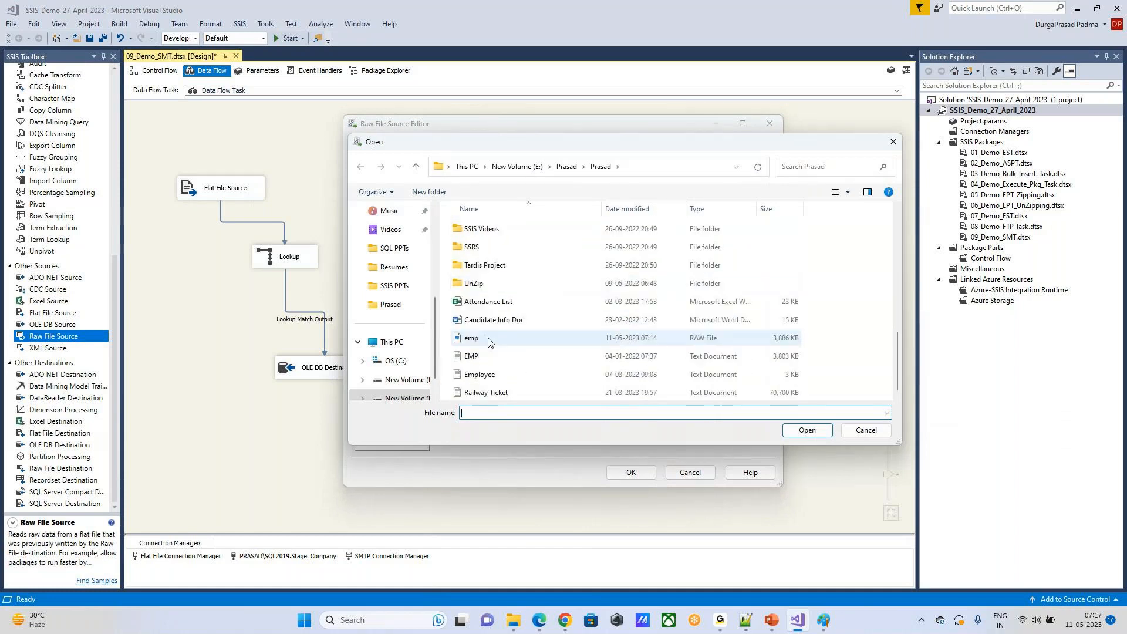
{"action": "double_click", "coordinate": [490, 342]}
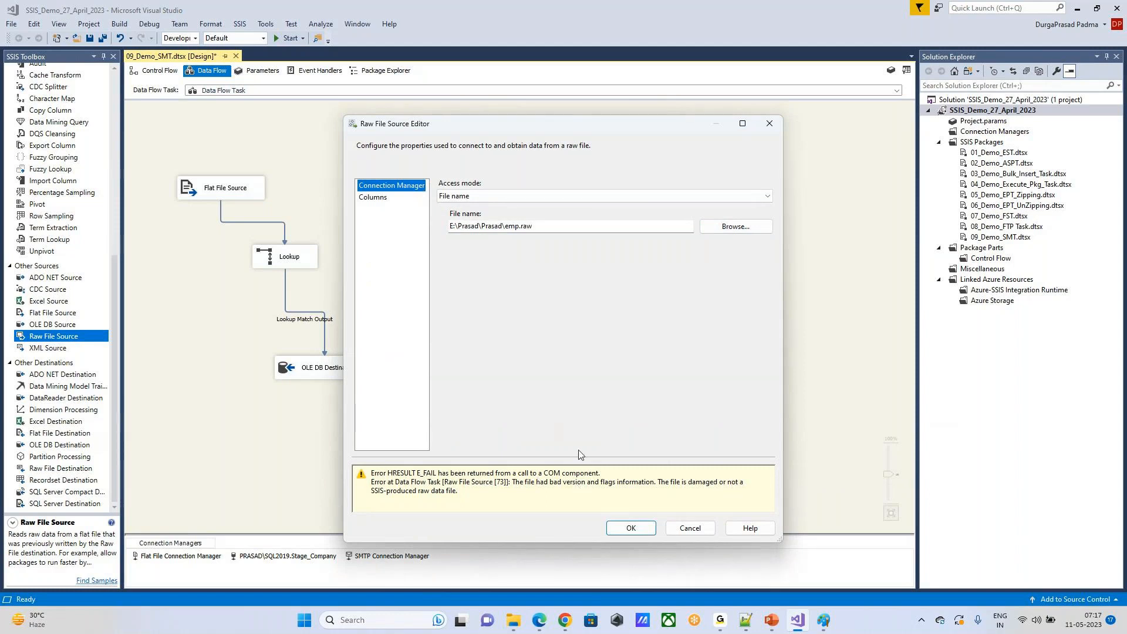
Step: Check the access mode options, choose emp.raw again as the raw file, and accept the Raw File Source settings
{"action": "left_click", "coordinate": [566, 195]}
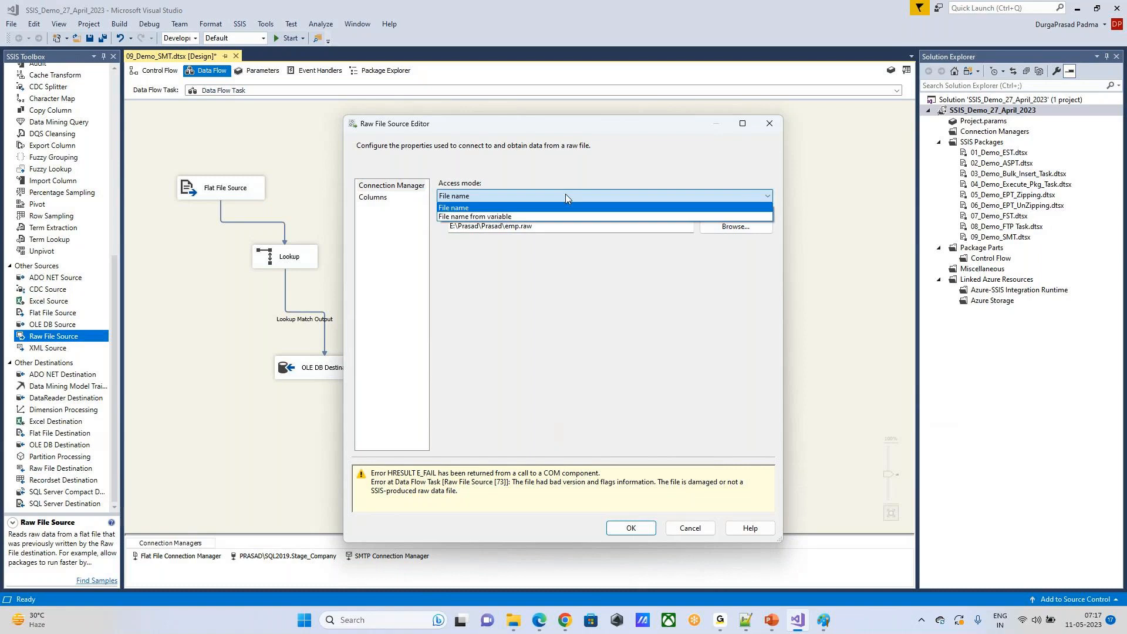
{"action": "left_click", "coordinate": [604, 289]}
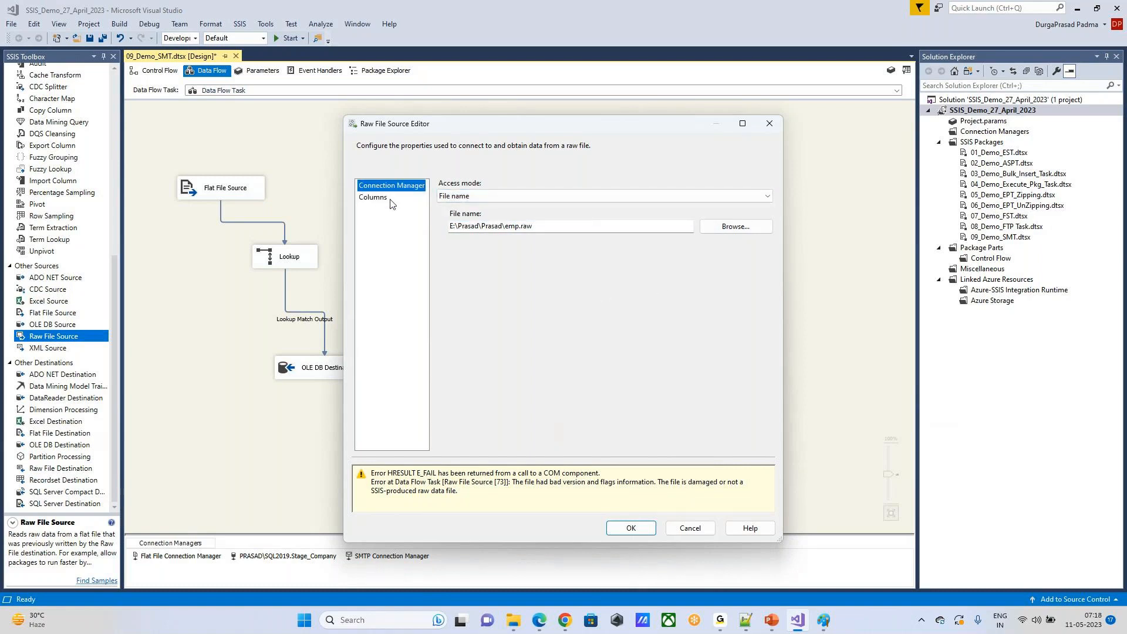
{"action": "left_click", "coordinate": [754, 232]}
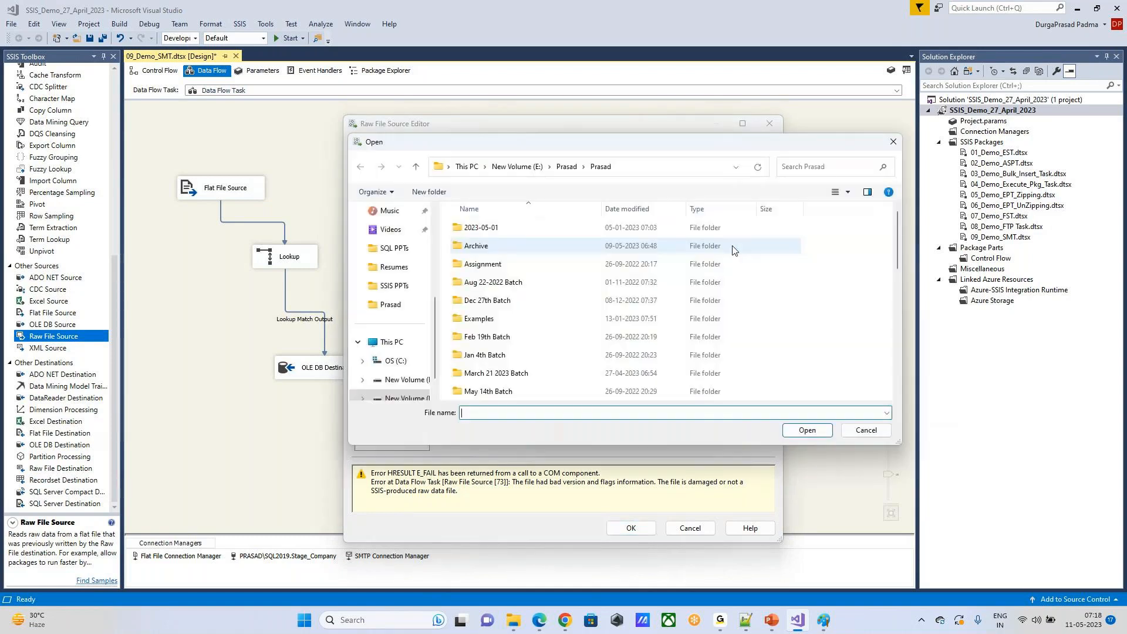
{"action": "scroll", "coordinate": [525, 308], "scroll_direction": "down", "scroll_amount": 5}
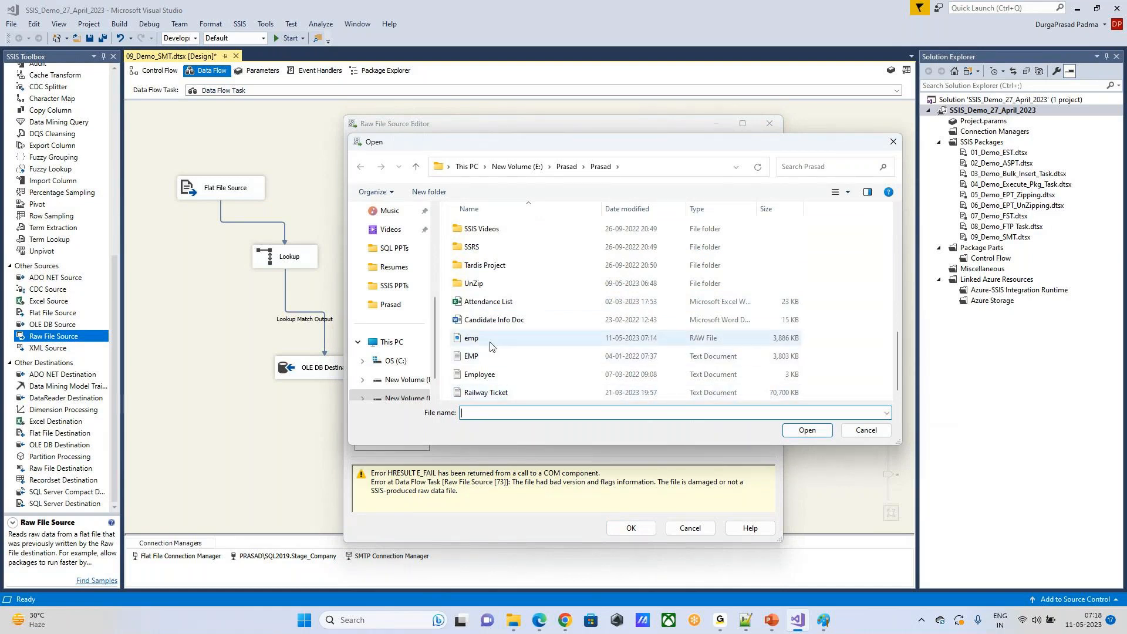
{"action": "double_click", "coordinate": [512, 336]}
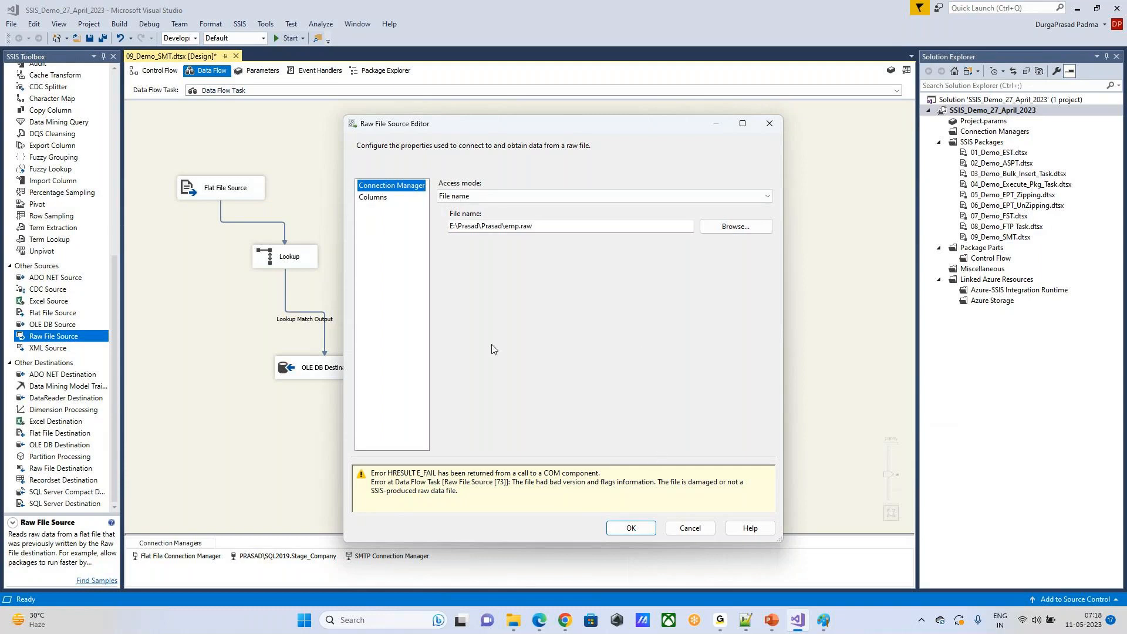
{"action": "left_click", "coordinate": [639, 530]}
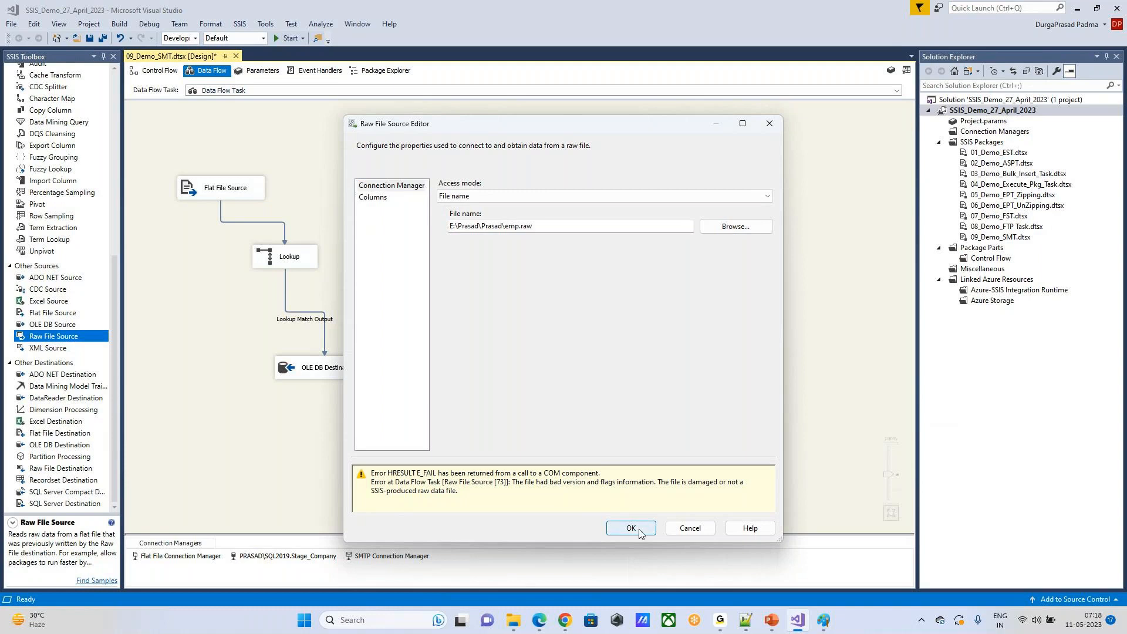
{"action": "left_click_drag", "start_coordinate": [517, 196], "coordinate": [491, 185]}
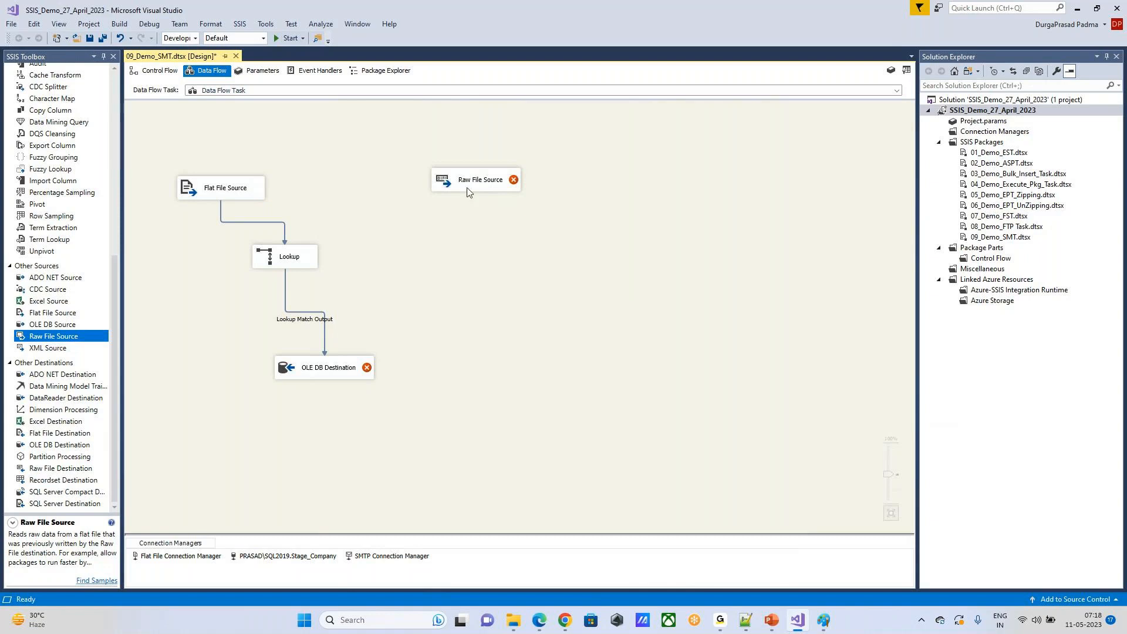
{"action": "mouse_move", "coordinate": [468, 192]}
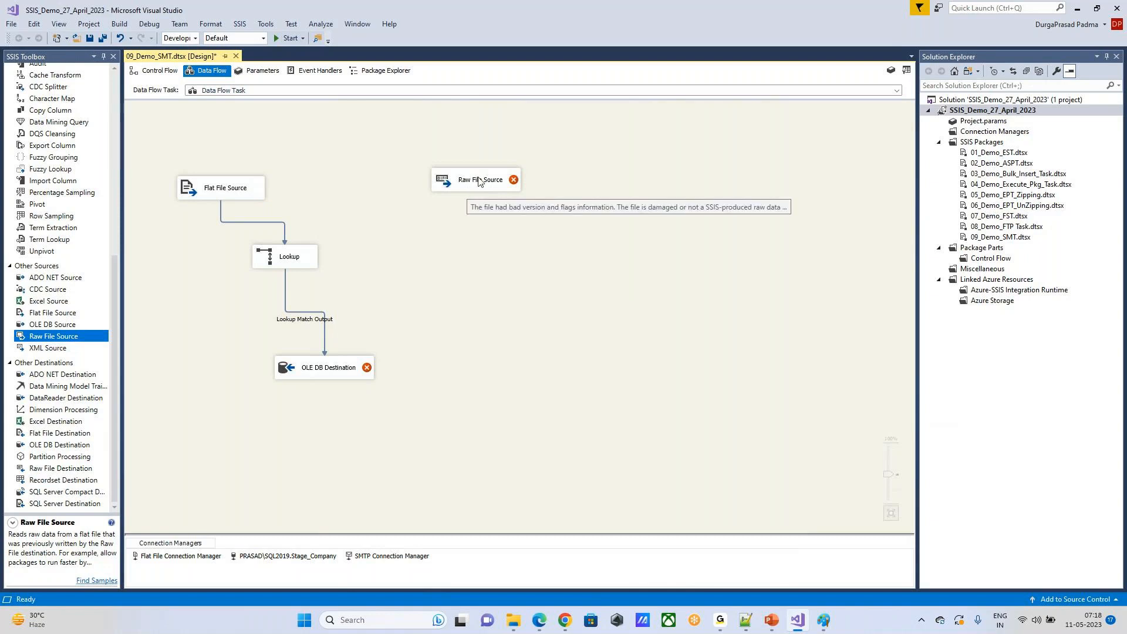
{"action": "left_click", "coordinate": [479, 181]}
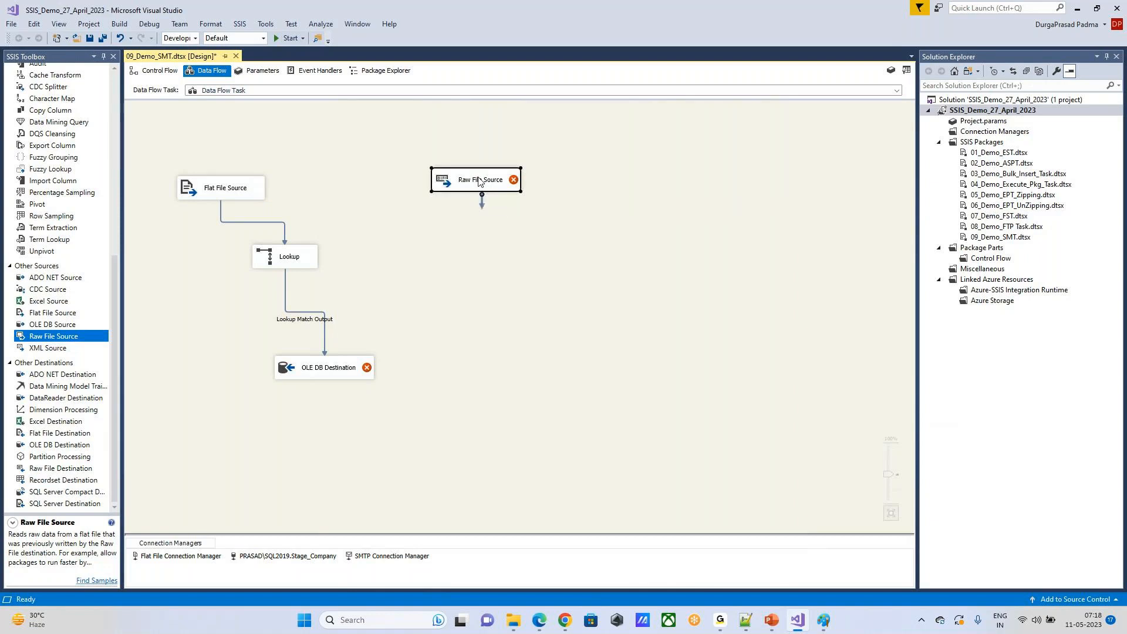
{"action": "left_click", "coordinate": [585, 377]}
{"action": "left_click", "coordinate": [262, 265]}
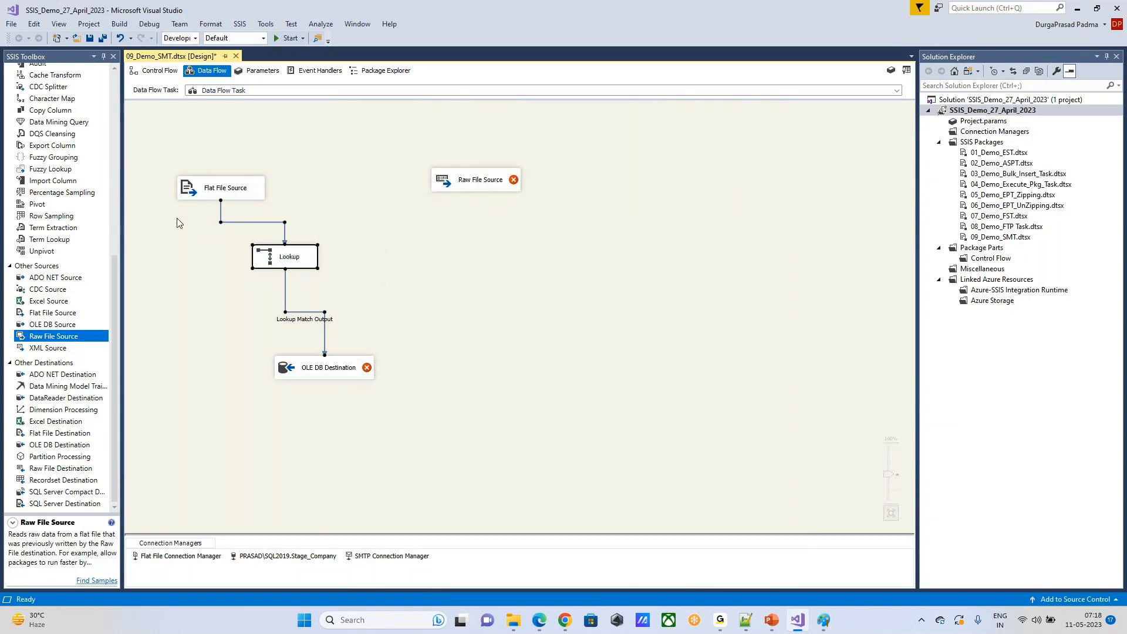
{"action": "left_click", "coordinate": [644, 277]}
Step: Compare the connection settings in the Flat File Source and Raw File Source editors, closing each without changes
{"action": "left_click", "coordinate": [232, 192]}
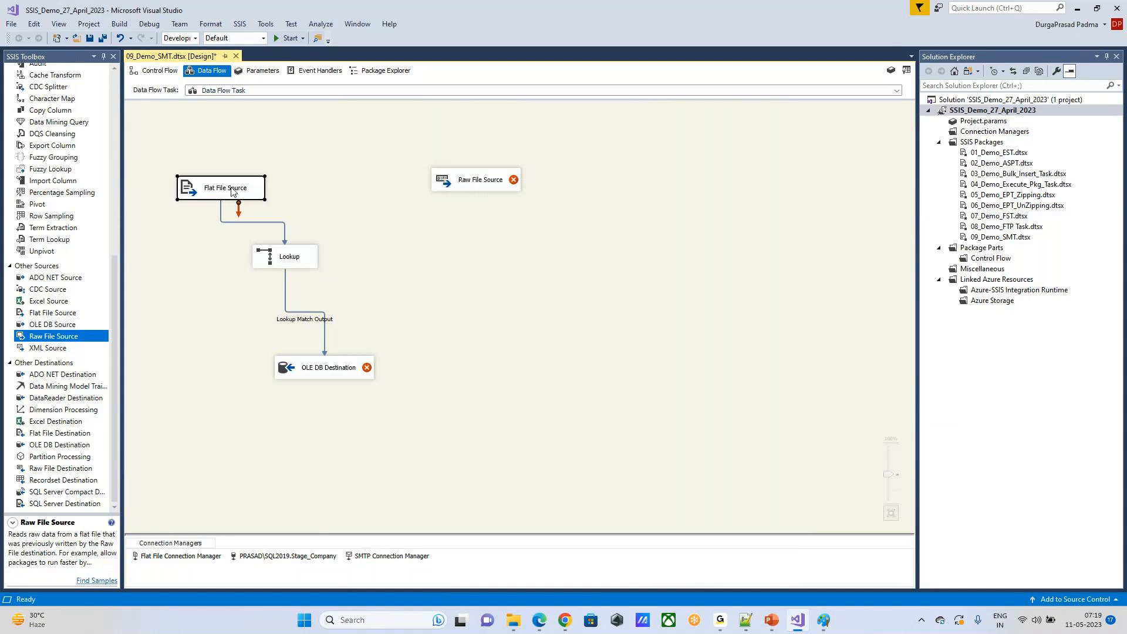
{"action": "double_click", "coordinate": [232, 191]}
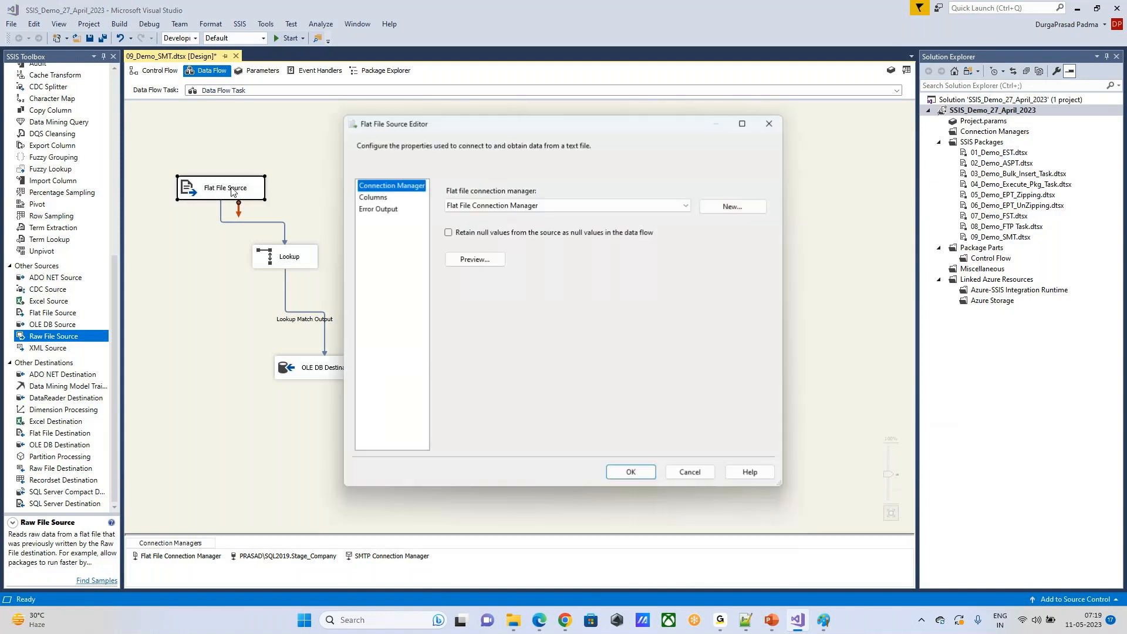
{"action": "left_click", "coordinate": [770, 124]}
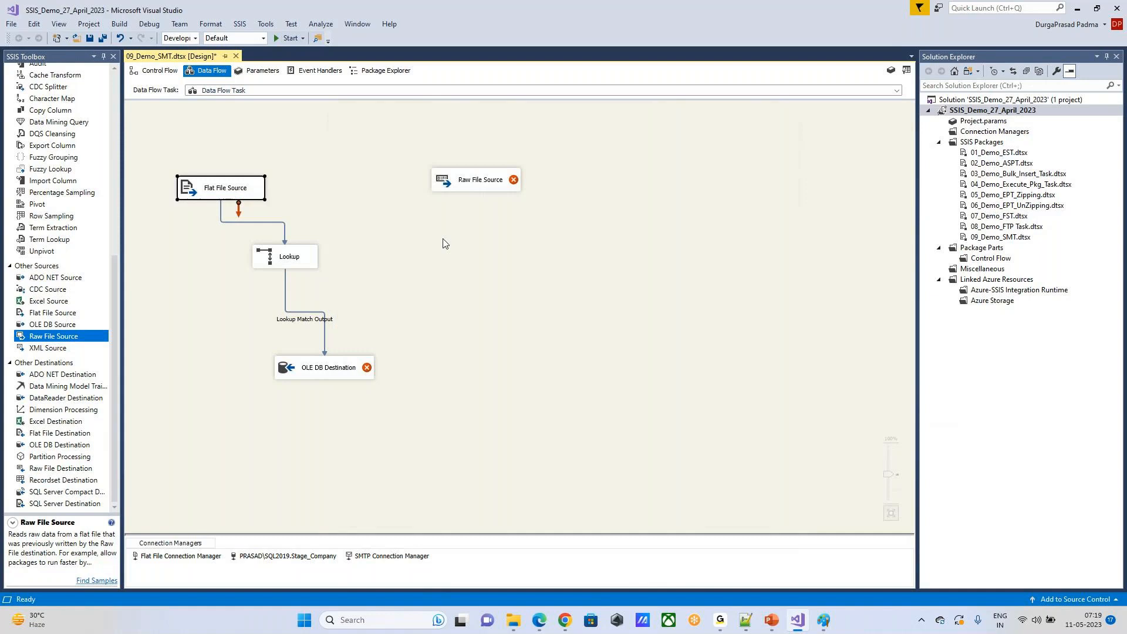
{"action": "left_click", "coordinate": [466, 184]}
{"action": "double_click", "coordinate": [466, 184]}
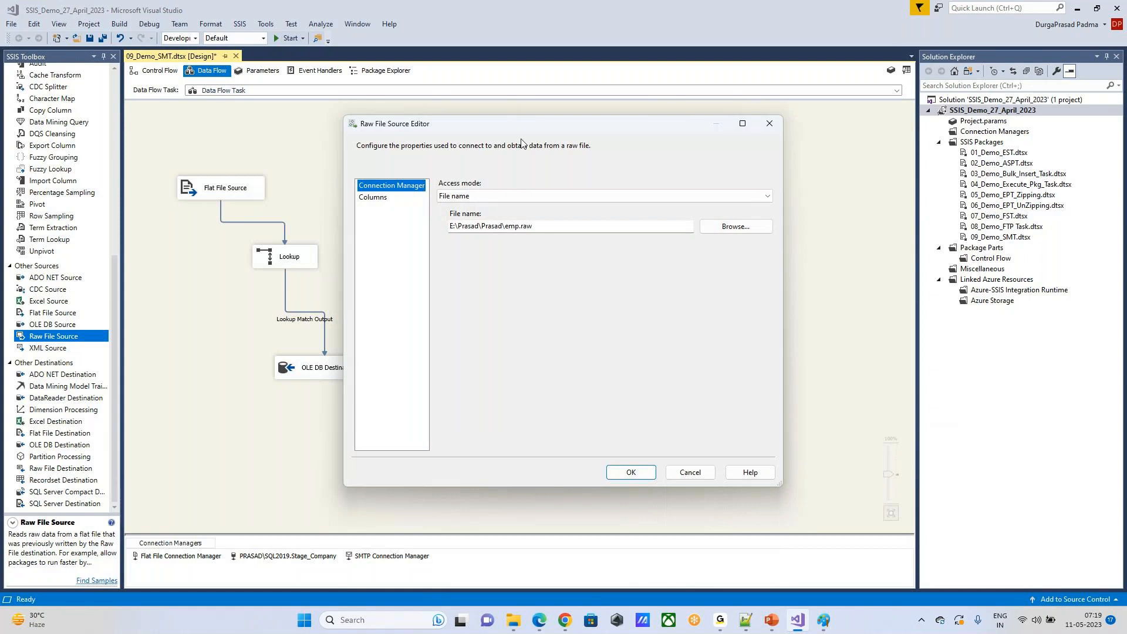
{"action": "left_click", "coordinate": [769, 124]}
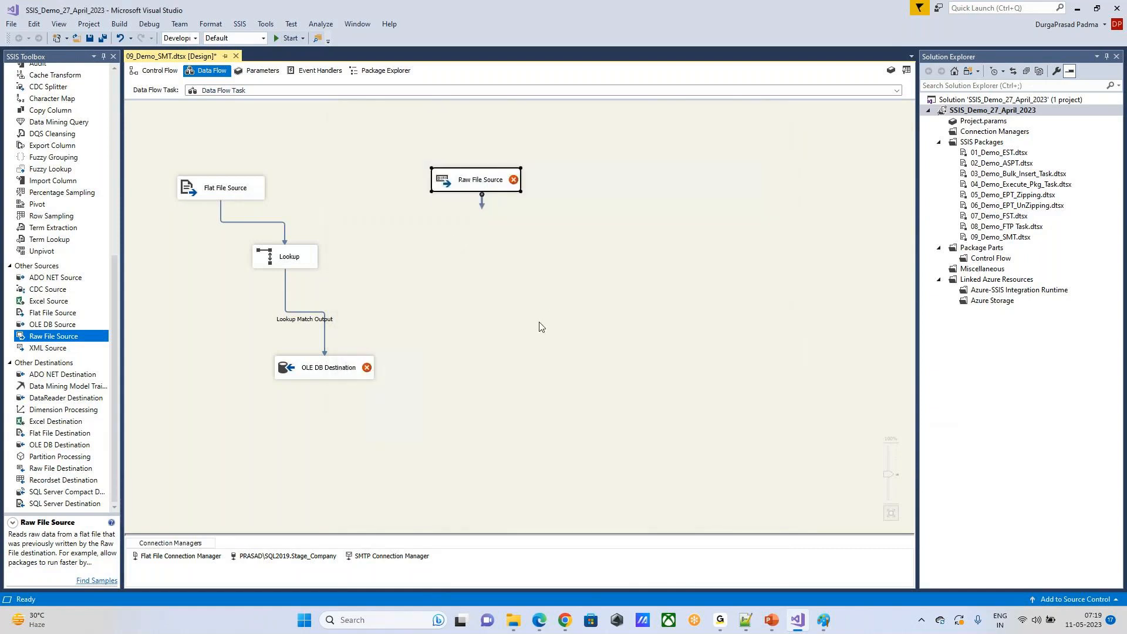
Step: Add a SQL Server Destination below the Raw File Source and connect the source's output to it
{"action": "left_click", "coordinate": [478, 323]}
{"action": "left_click_drag", "start_coordinate": [52, 505], "coordinate": [486, 261]}
{"action": "left_click", "coordinate": [483, 185]}
{"action": "left_click_drag", "start_coordinate": [478, 199], "coordinate": [543, 275]}
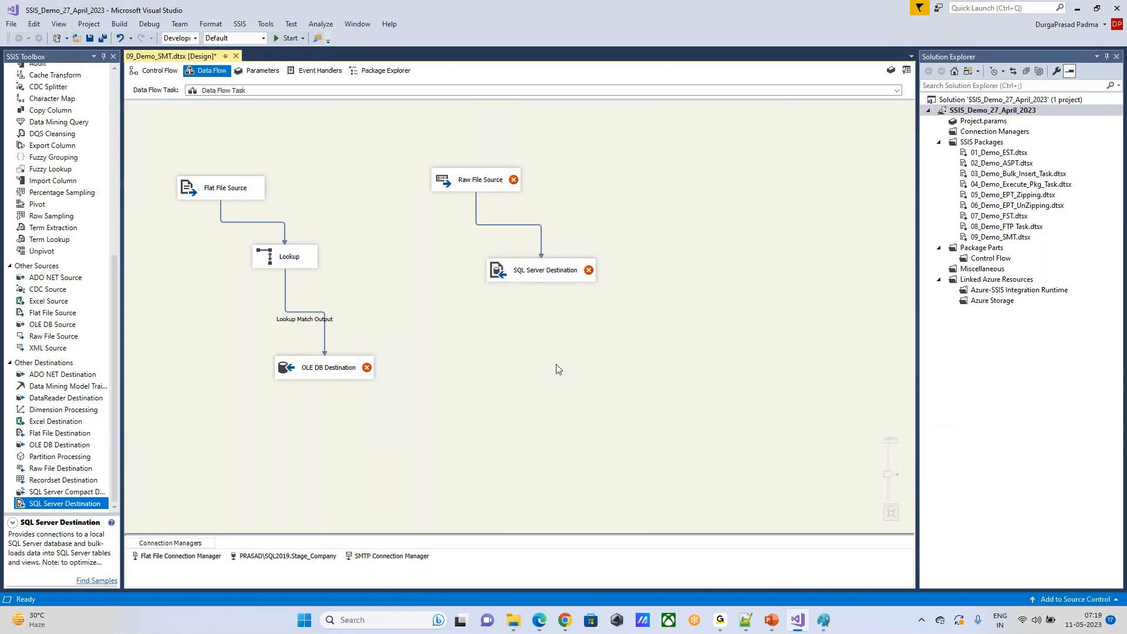
{"action": "left_click_drag", "start_coordinate": [457, 236], "coordinate": [668, 314]}
{"action": "left_click_drag", "start_coordinate": [421, 153], "coordinate": [551, 213]}
{"action": "left_click_drag", "start_coordinate": [389, 151], "coordinate": [558, 212]}
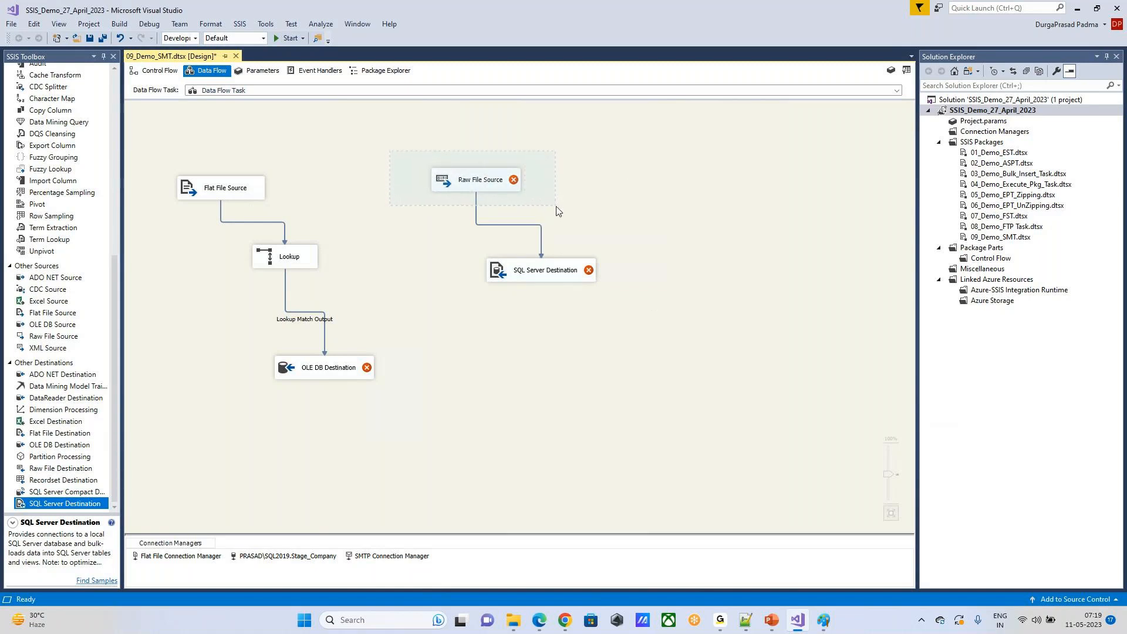
{"action": "left_click_drag", "start_coordinate": [557, 211], "coordinate": [557, 211]}
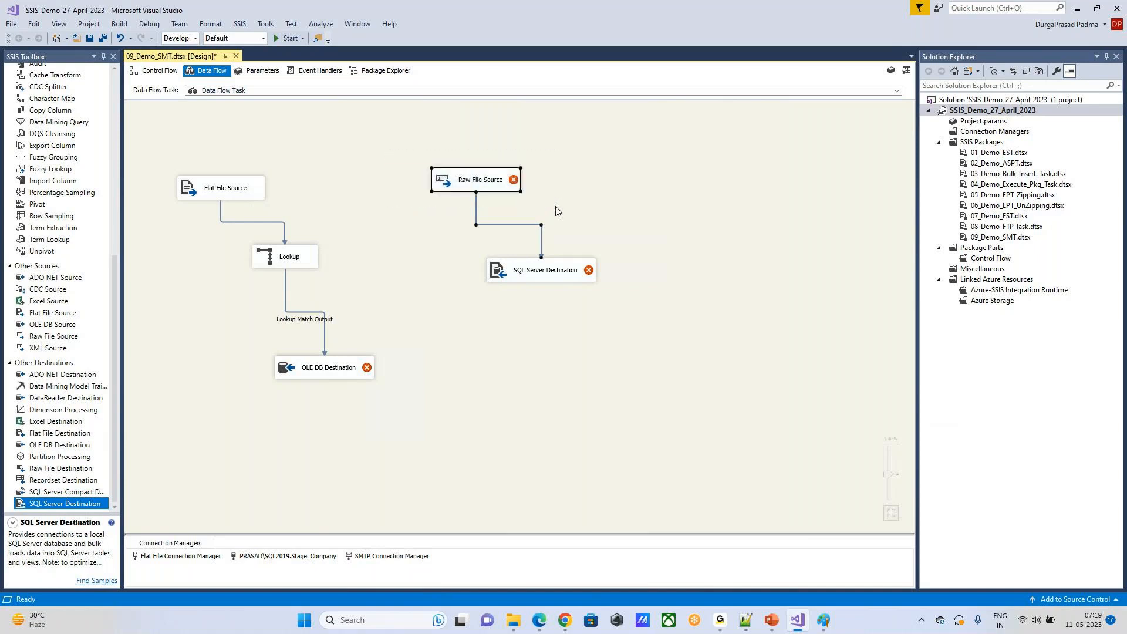
{"action": "left_click", "coordinate": [574, 154]}
{"action": "left_click_drag", "start_coordinate": [404, 143], "coordinate": [553, 222]}
{"action": "left_click_drag", "start_coordinate": [396, 152], "coordinate": [566, 218]}
{"action": "left_click_drag", "start_coordinate": [453, 241], "coordinate": [630, 317]}
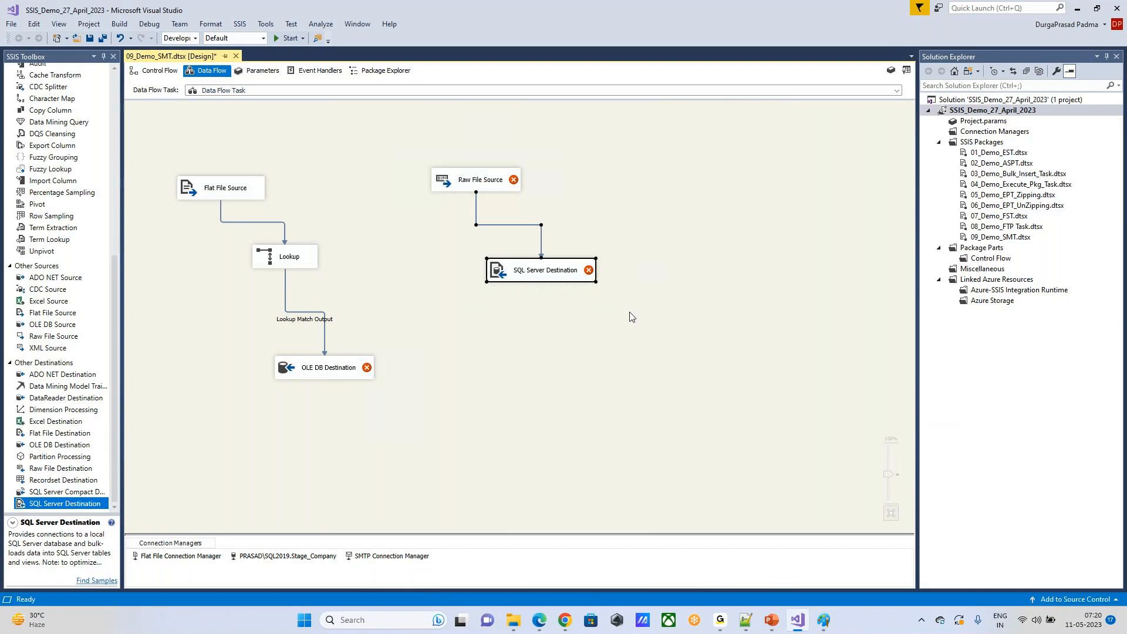
{"action": "left_click", "coordinate": [500, 335]}
{"action": "left_click_drag", "start_coordinate": [412, 151], "coordinate": [544, 209]}
{"action": "left_click_drag", "start_coordinate": [464, 253], "coordinate": [633, 316]}
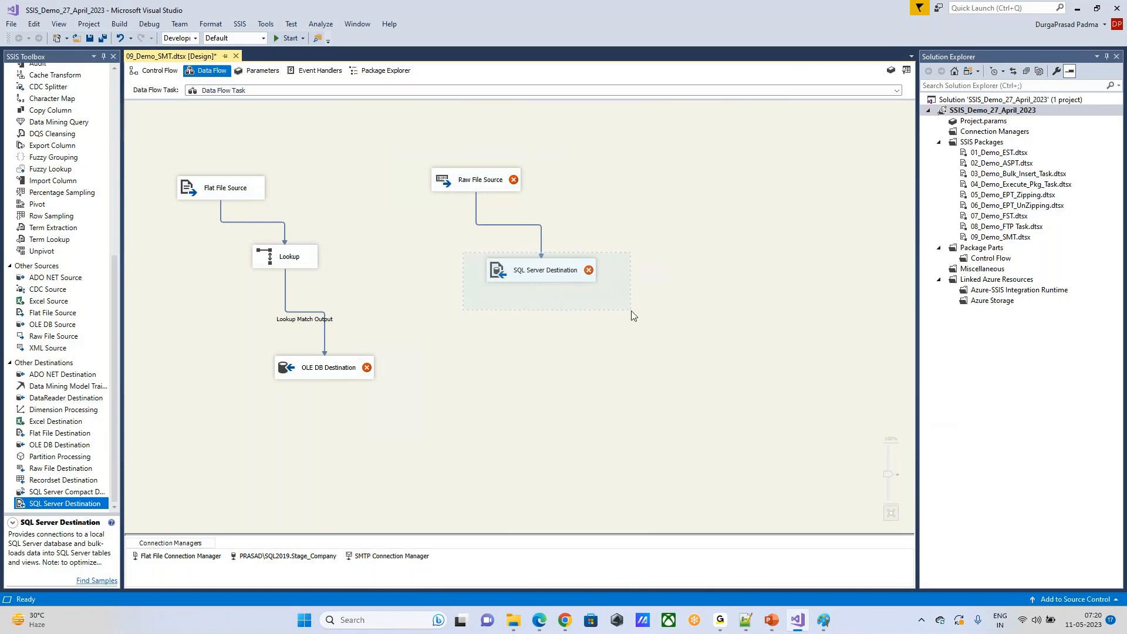
{"action": "left_click_drag", "start_coordinate": [631, 315], "coordinate": [634, 314]}
{"action": "left_click", "coordinate": [661, 233]}
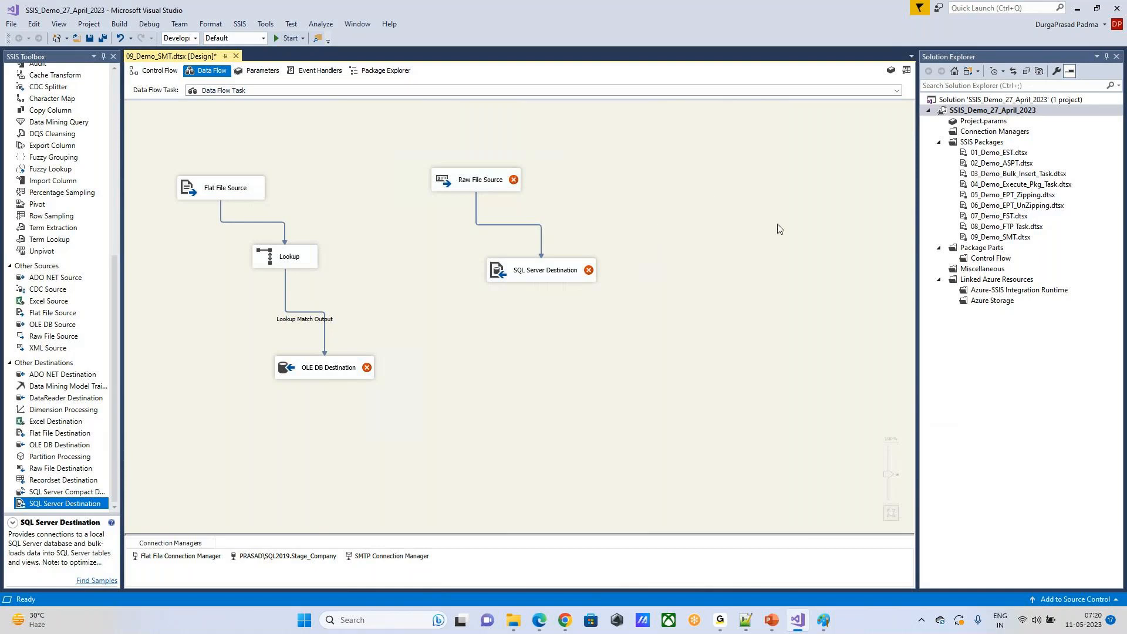
Step: Move the Raw File Source and SQL Server Destination left, closer to the Flat File Source flow
{"action": "left_click", "coordinate": [552, 274]}
{"action": "left_click_drag", "start_coordinate": [553, 274], "coordinate": [552, 269]}
{"action": "left_click_drag", "start_coordinate": [498, 182], "coordinate": [499, 168]}
{"action": "left_click", "coordinate": [514, 269]}
{"action": "left_click_drag", "start_coordinate": [514, 268], "coordinate": [442, 279]}
{"action": "left_click_drag", "start_coordinate": [453, 171], "coordinate": [371, 181]}
{"action": "left_click_drag", "start_coordinate": [445, 276], "coordinate": [410, 278]}
{"action": "left_click", "coordinate": [621, 216]}
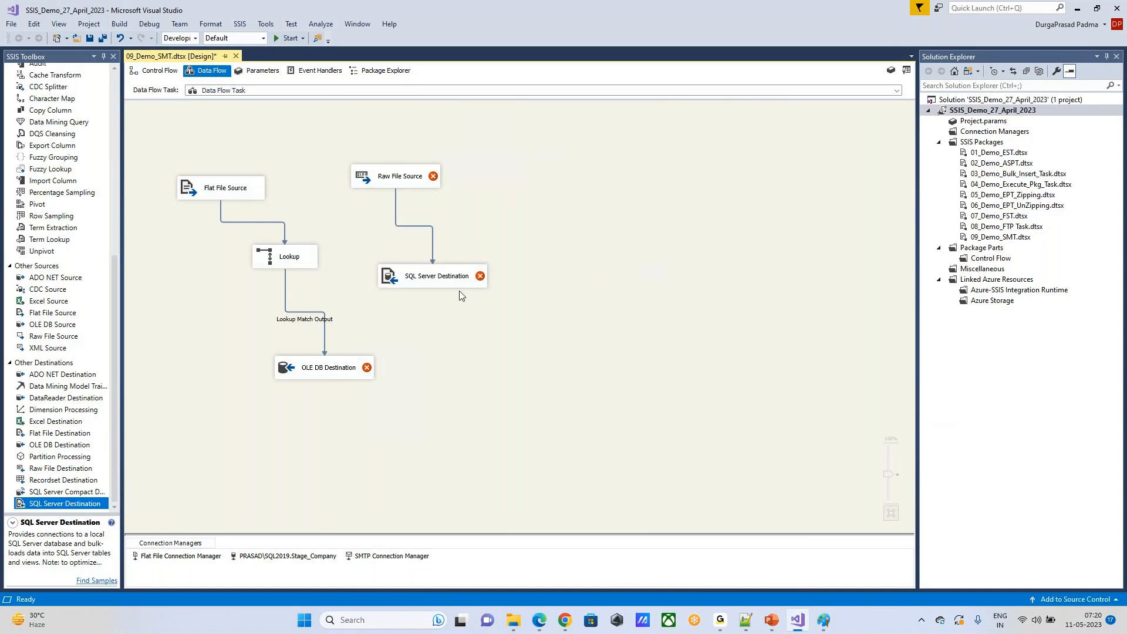
Step: Add an OLE DB Source to the right of the Raw File Source on the data flow canvas
{"action": "left_click", "coordinate": [61, 434]}
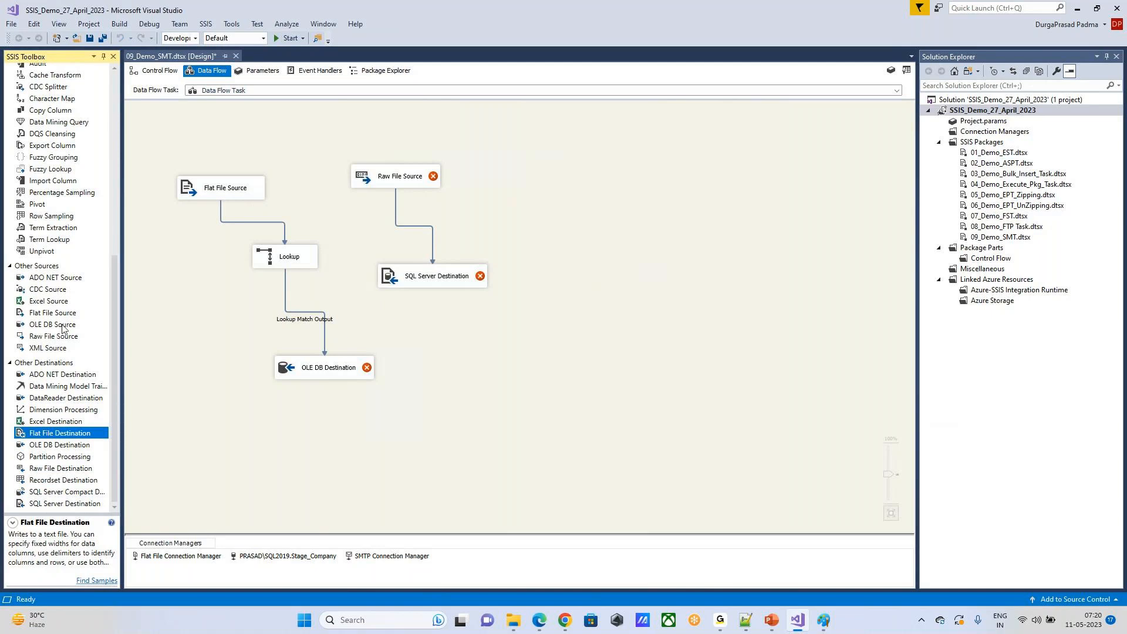
{"action": "left_click_drag", "start_coordinate": [63, 329], "coordinate": [490, 333]}
{"action": "left_click_drag", "start_coordinate": [547, 213], "coordinate": [546, 163]}
Step: Examine the OLE DB Source's connection manager and data access settings, then close its editor without changes
{"action": "double_click", "coordinate": [420, 276]}
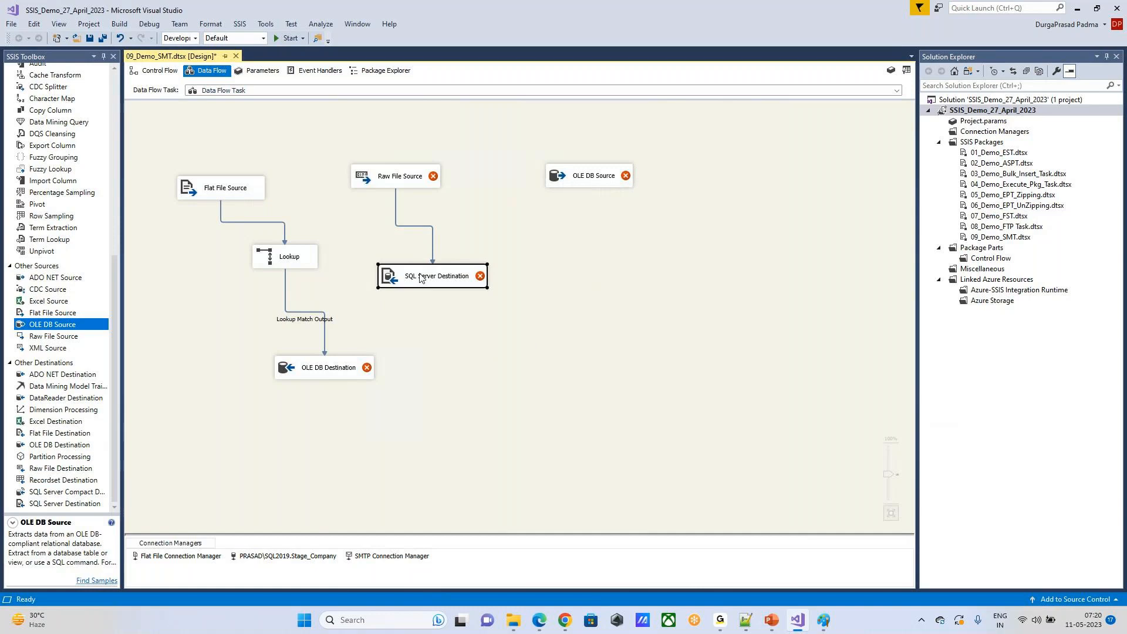
{"action": "left_click", "coordinate": [728, 328]}
{"action": "left_click", "coordinate": [501, 297]}
{"action": "left_click_drag", "start_coordinate": [358, 244], "coordinate": [509, 312]}
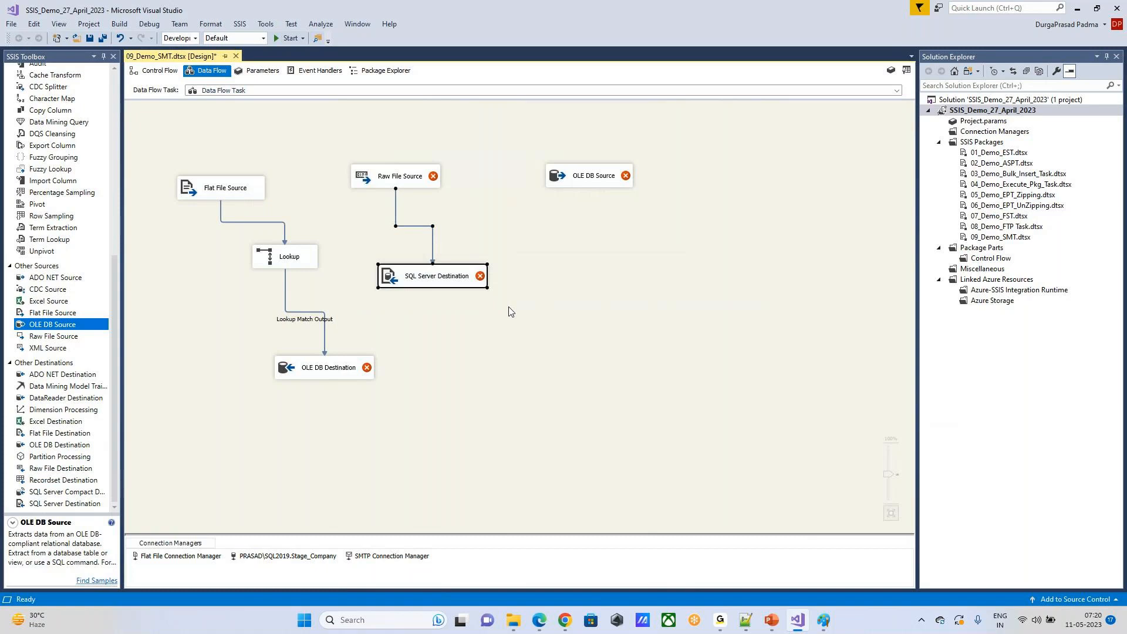
{"action": "double_click", "coordinate": [599, 176]}
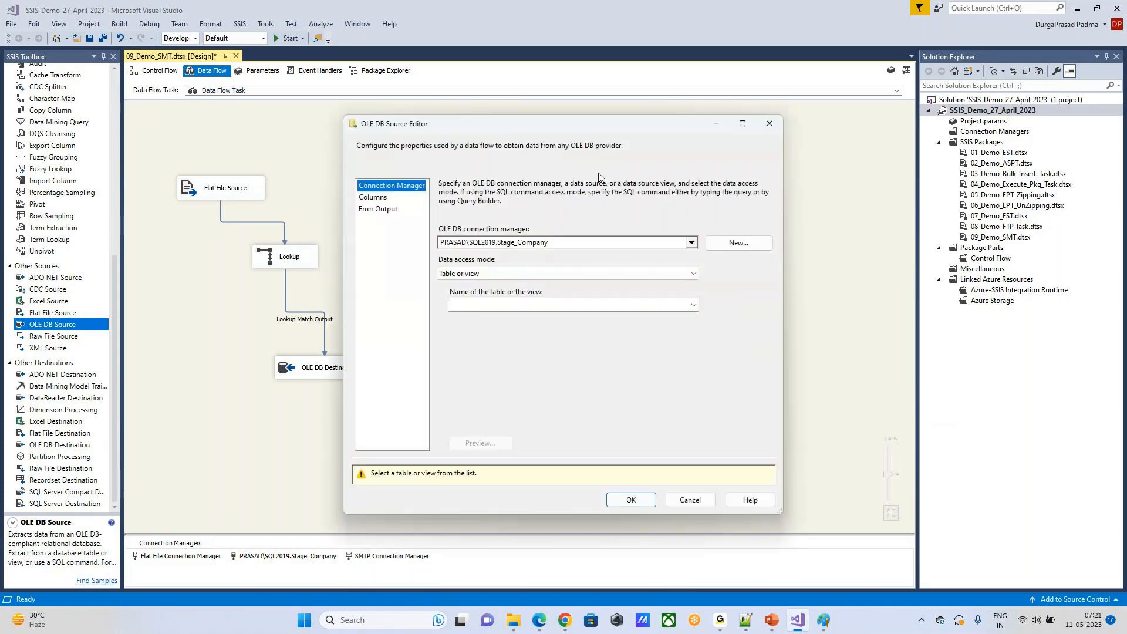
{"action": "left_click", "coordinate": [769, 123]}
Step: Add Merge Join, Data Conversion and Derived Column transformations below the OLE DB Source
{"action": "scroll", "coordinate": [61, 194], "scroll_direction": "up", "scroll_amount": 10}
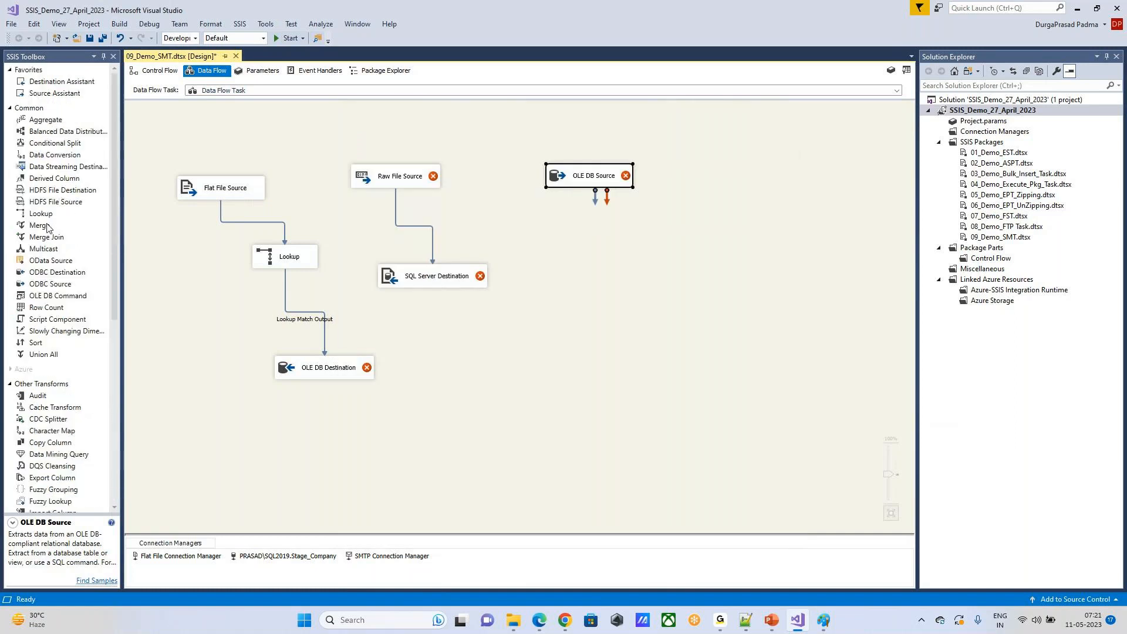
{"action": "left_click_drag", "start_coordinate": [47, 237], "coordinate": [603, 237]}
{"action": "left_click_drag", "start_coordinate": [62, 272], "coordinate": [653, 202]}
{"action": "left_click", "coordinate": [59, 159]}
{"action": "left_click_drag", "start_coordinate": [51, 179], "coordinate": [641, 290]}
Step: Connect the OLE DB Source to Data Conversion, its Data Conversion Output to Merge Join, and Merge Join to Derived Column
{"action": "left_click", "coordinate": [599, 175]}
{"action": "left_click_drag", "start_coordinate": [596, 199], "coordinate": [641, 258]}
{"action": "left_click", "coordinate": [691, 209]}
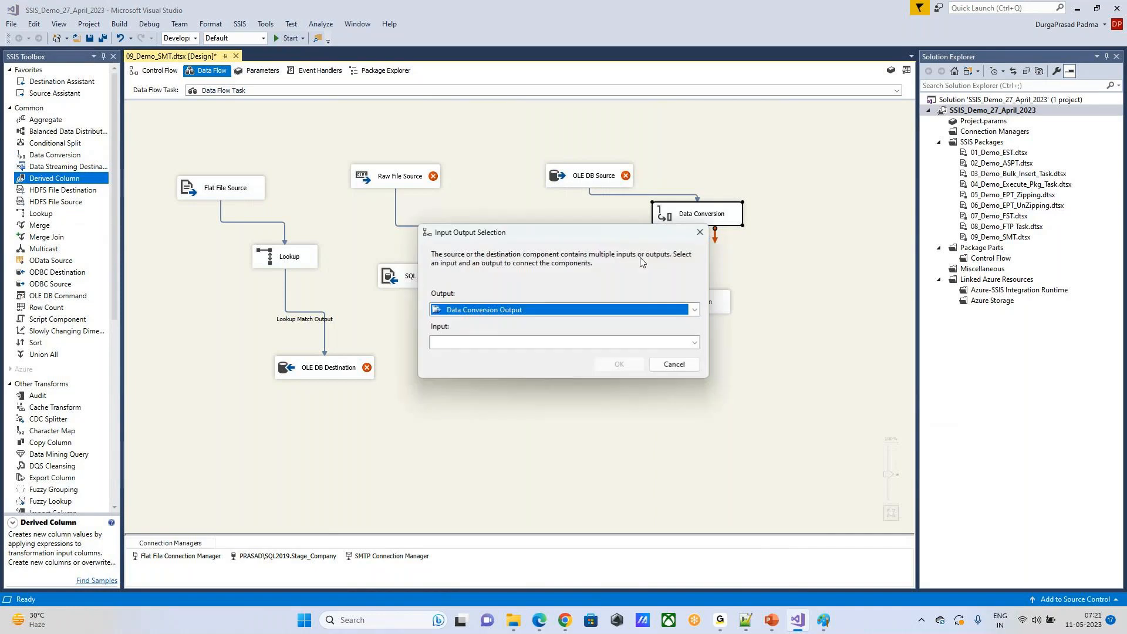
{"action": "left_click", "coordinate": [597, 343]}
{"action": "left_click", "coordinate": [587, 354]}
{"action": "left_click", "coordinate": [619, 364]}
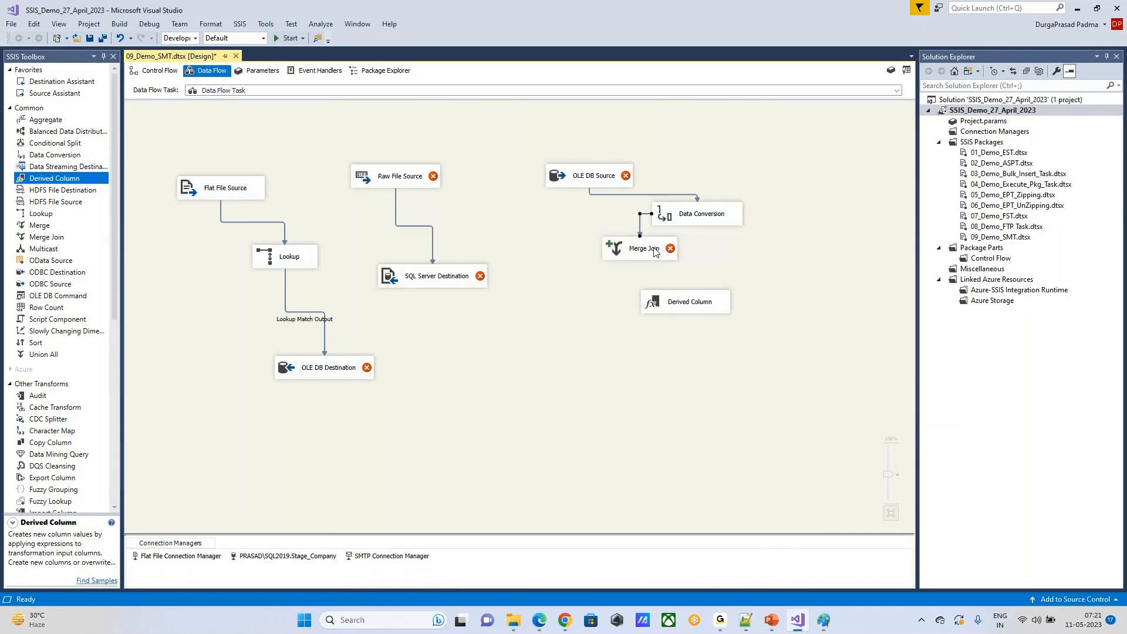
{"action": "left_click_drag", "start_coordinate": [642, 279], "coordinate": [691, 307]}
{"action": "left_click", "coordinate": [797, 257]}
Step: Add a second OLE DB Destination below Derived Column and connect the Derived Column output to it
{"action": "scroll", "coordinate": [65, 326], "scroll_direction": "down", "scroll_amount": 9}
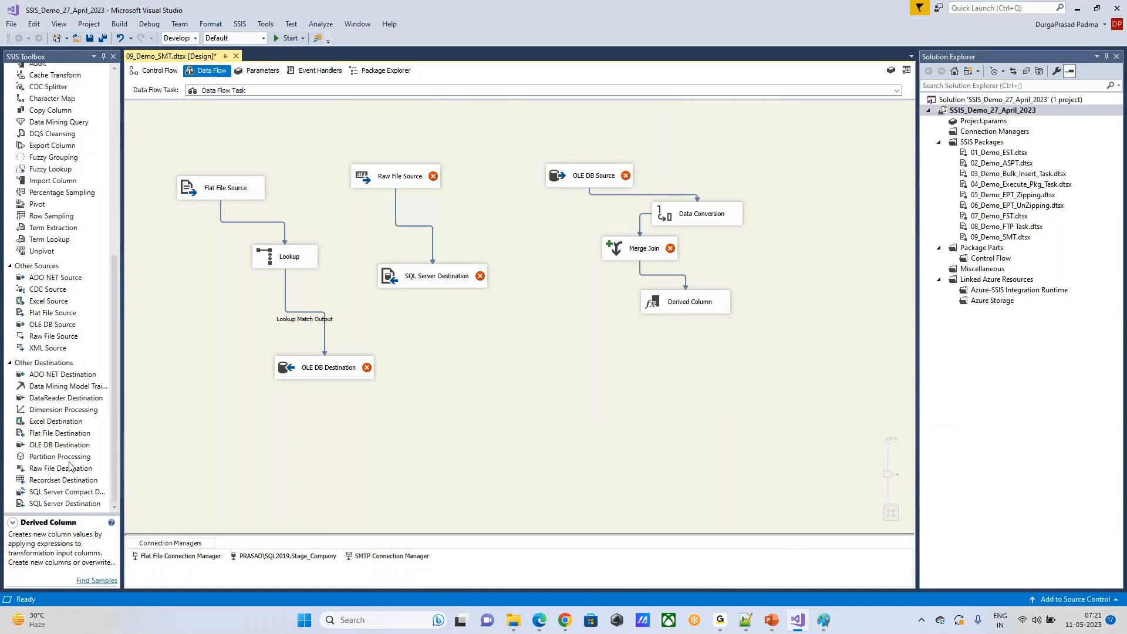
{"action": "left_click_drag", "start_coordinate": [95, 444], "coordinate": [716, 380]}
{"action": "left_click", "coordinate": [688, 312]}
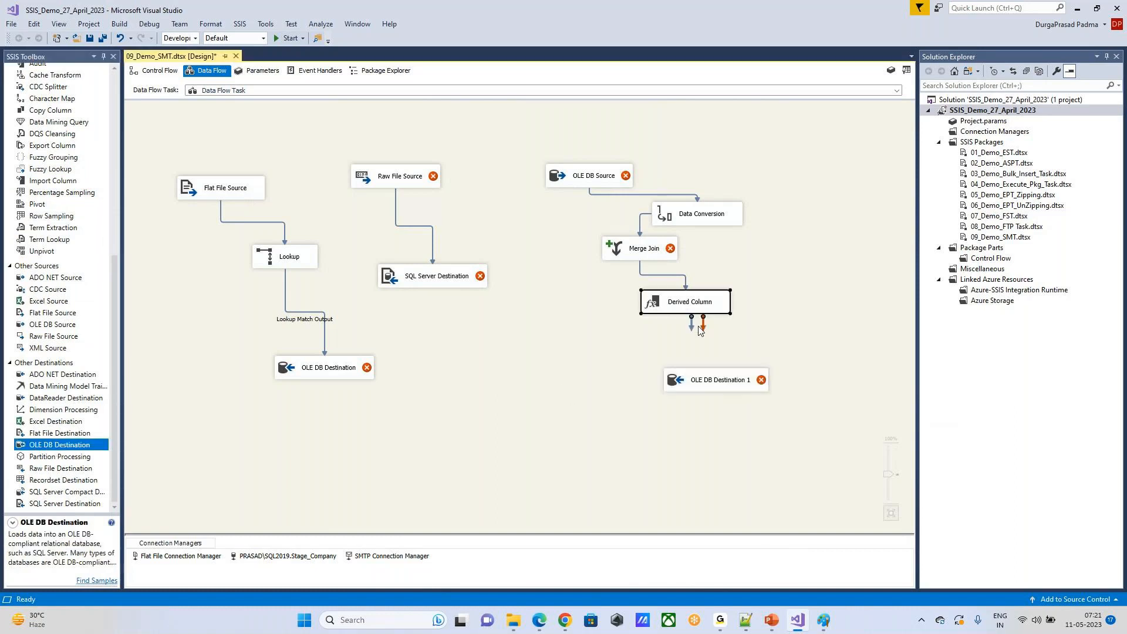
{"action": "left_click_drag", "start_coordinate": [691, 323], "coordinate": [715, 371]}
{"action": "mouse_move", "coordinate": [385, 179]}
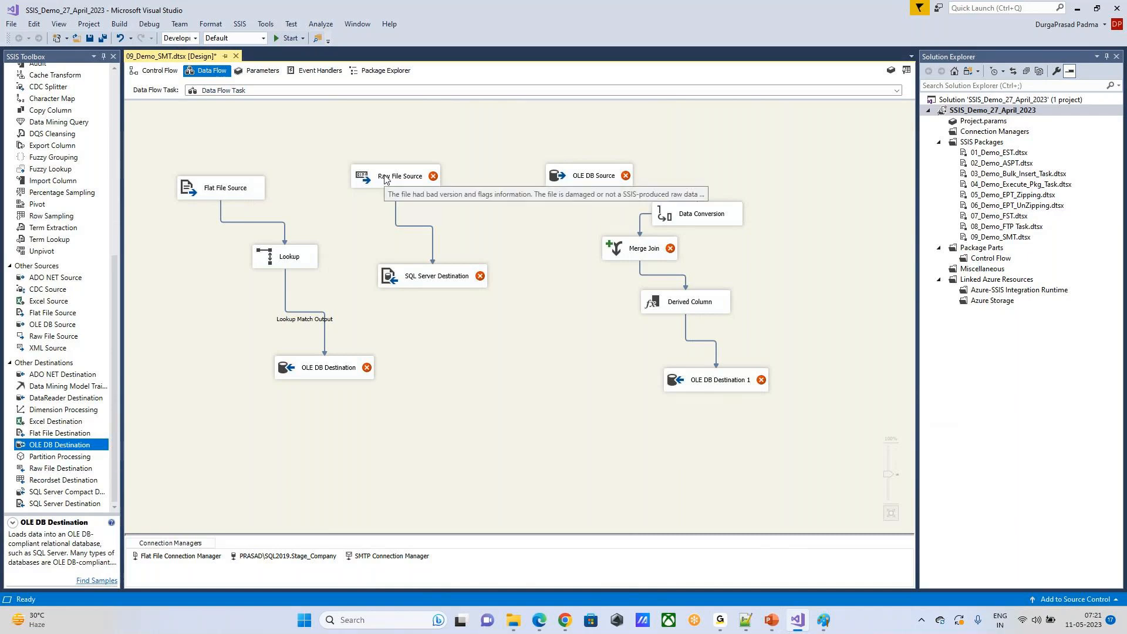
{"action": "left_click", "coordinate": [385, 180]}
{"action": "left_click", "coordinate": [436, 286]}
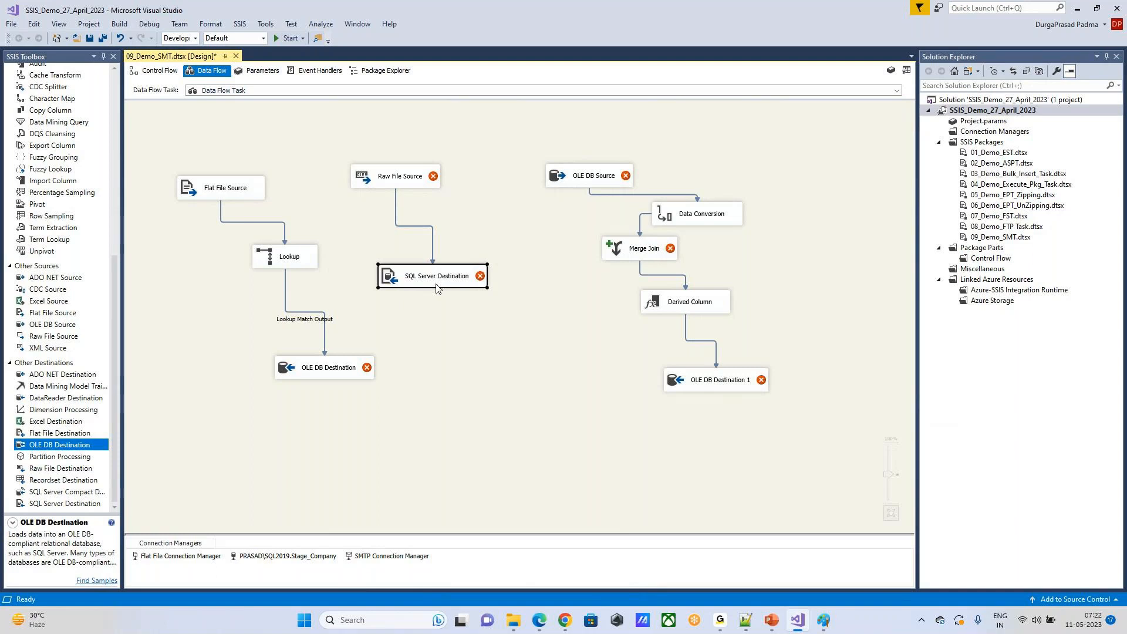
{"action": "left_click", "coordinate": [568, 348]}
Step: Switch to the PowerPoint slide show to review the Flat File Vs. Raw File comparison slide
{"action": "mouse_move", "coordinate": [772, 620]}
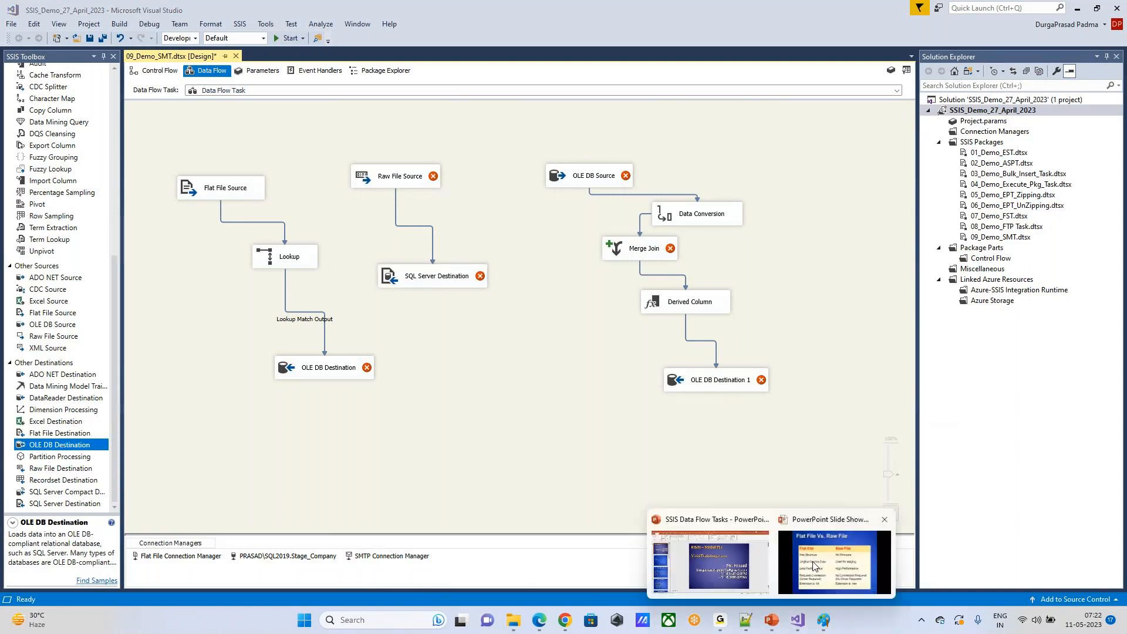
{"action": "left_click", "coordinate": [831, 558]}
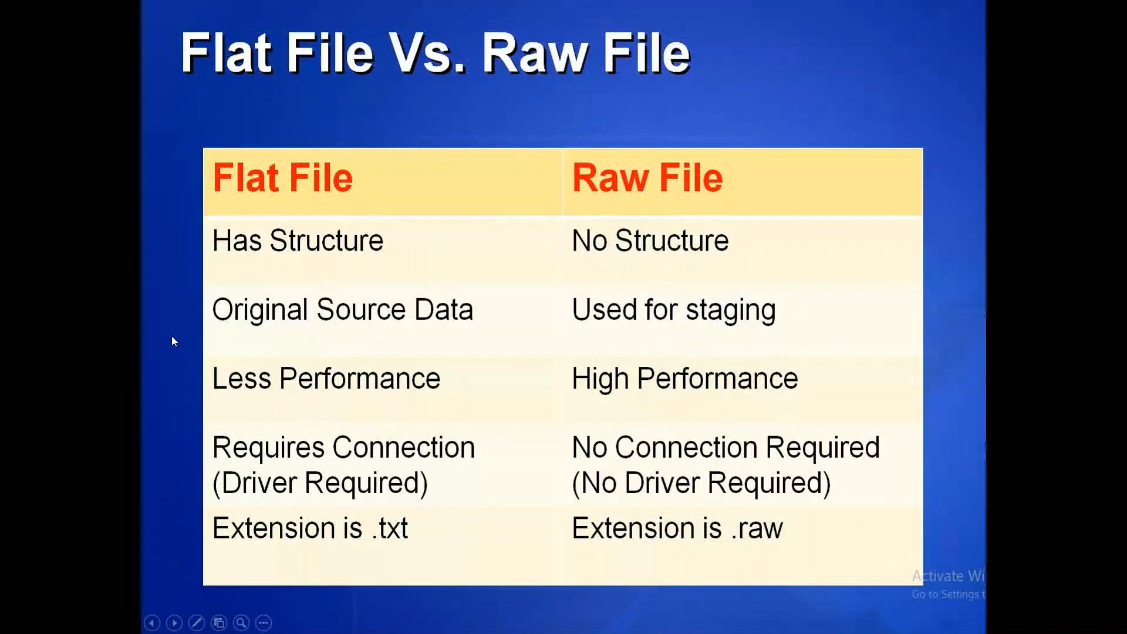